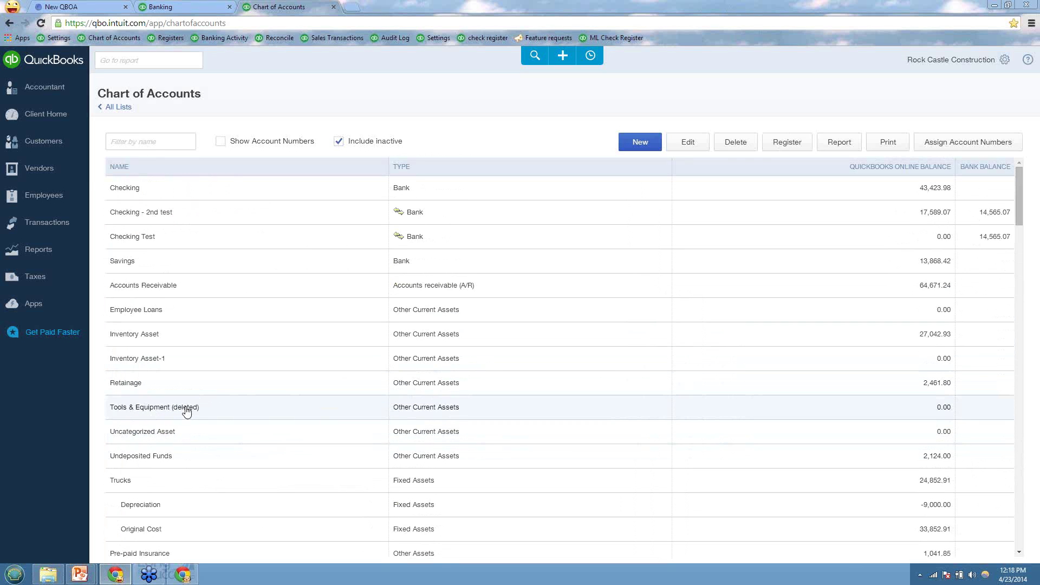
Try to change the category of A Test Vendor's $5,000.00 expense from the deleted account to Advertising.
{"action": "left_click", "coordinate": [38, 168]}
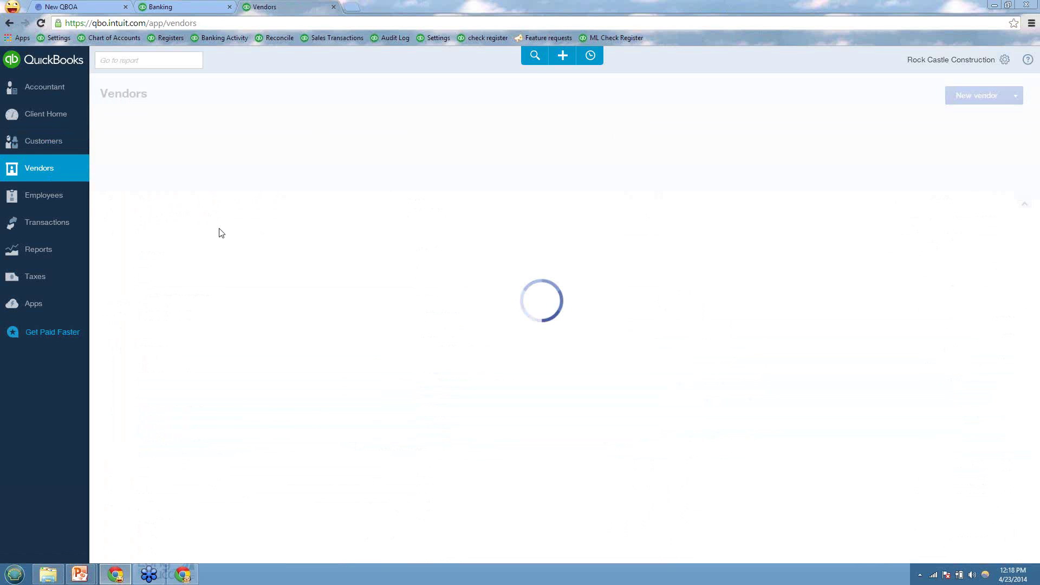
{"action": "left_click", "coordinate": [169, 272]}
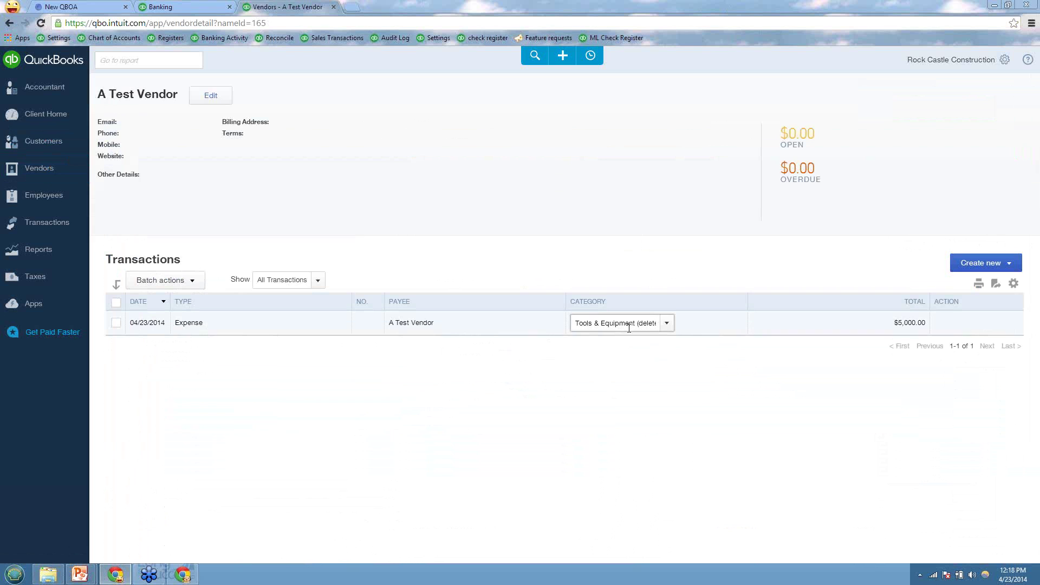
{"action": "left_click", "coordinate": [667, 330]}
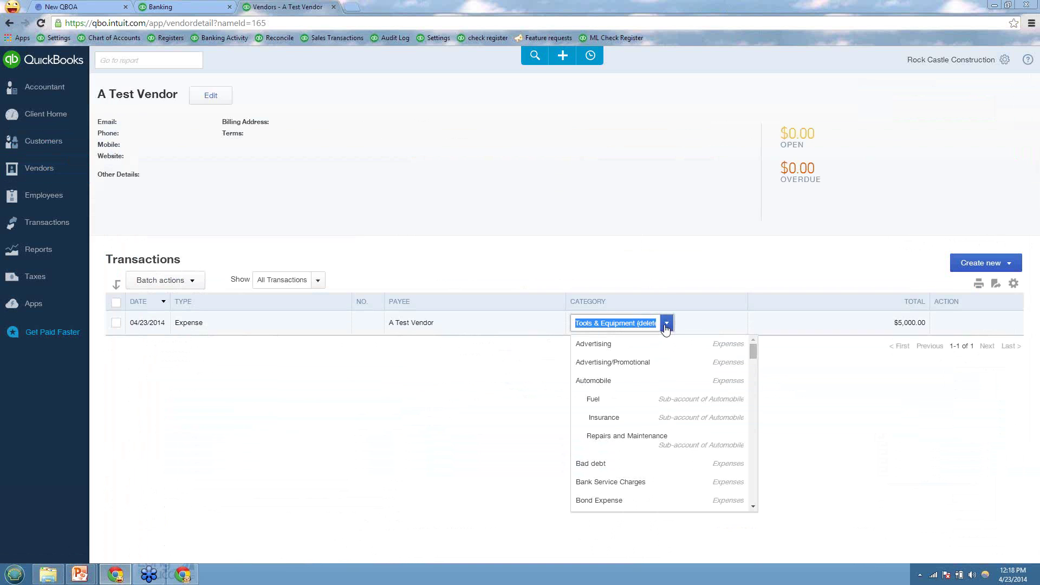
{"action": "left_click", "coordinate": [598, 347]}
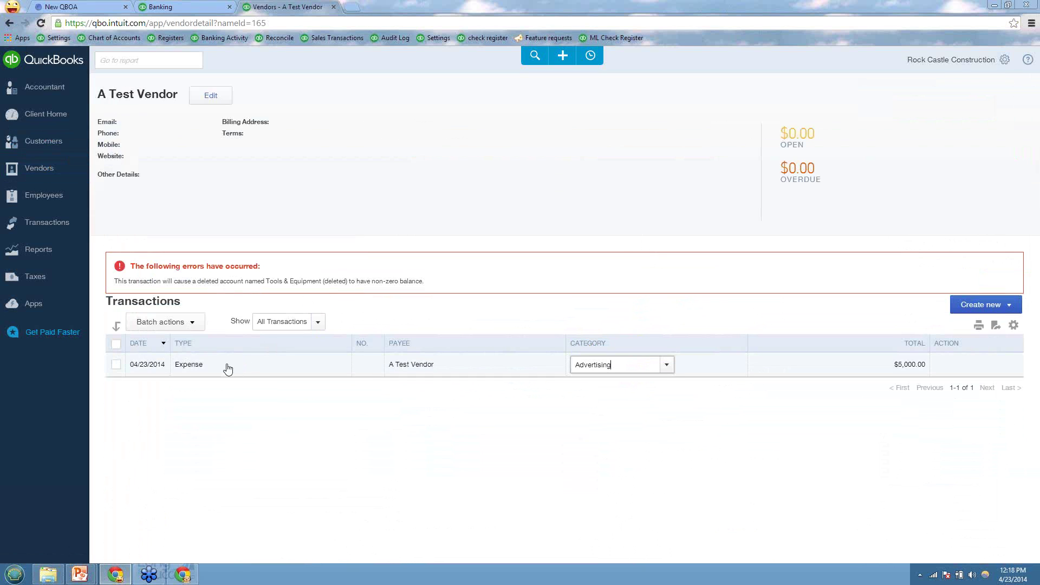
Open the Chart of Accounts in a new browser tab and include inactive accounts in the list.
{"action": "right_click", "coordinate": [127, 40]}
{"action": "left_click", "coordinate": [136, 48]}
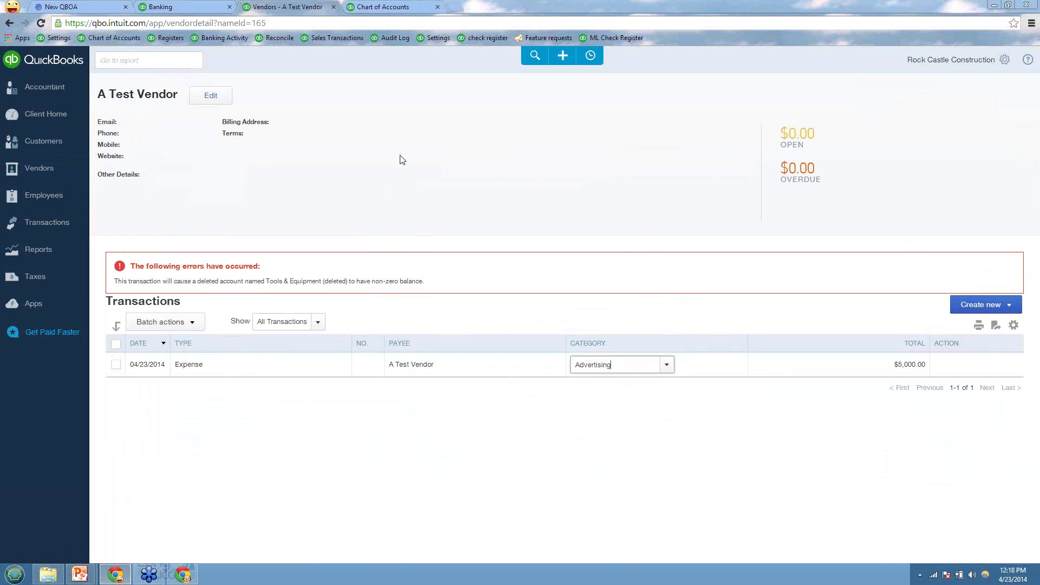
{"action": "key", "text": "ctrl+Tab"}
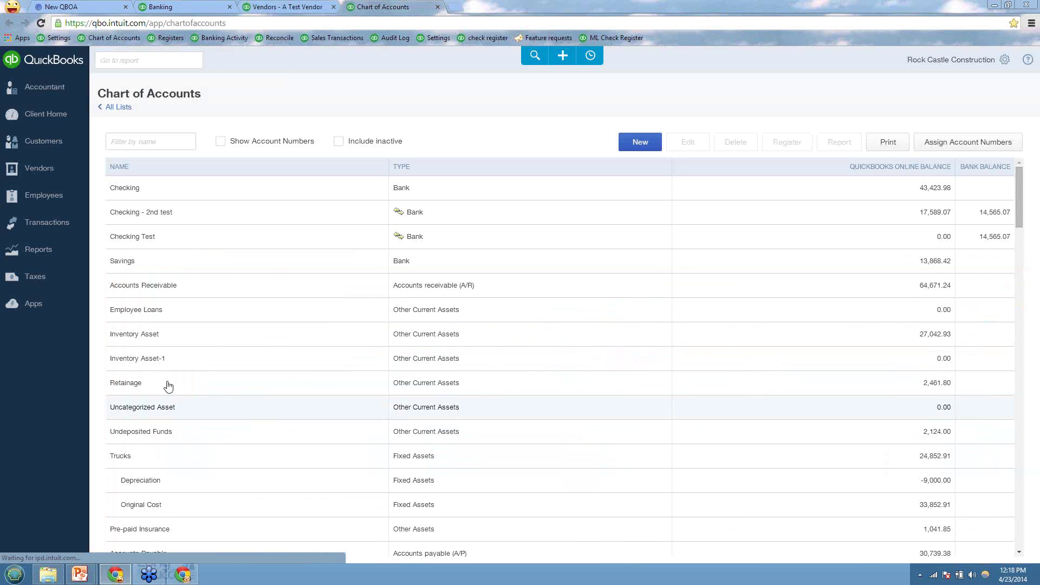
{"action": "scroll", "coordinate": [161, 488], "scroll_direction": "down", "scroll_amount": 3}
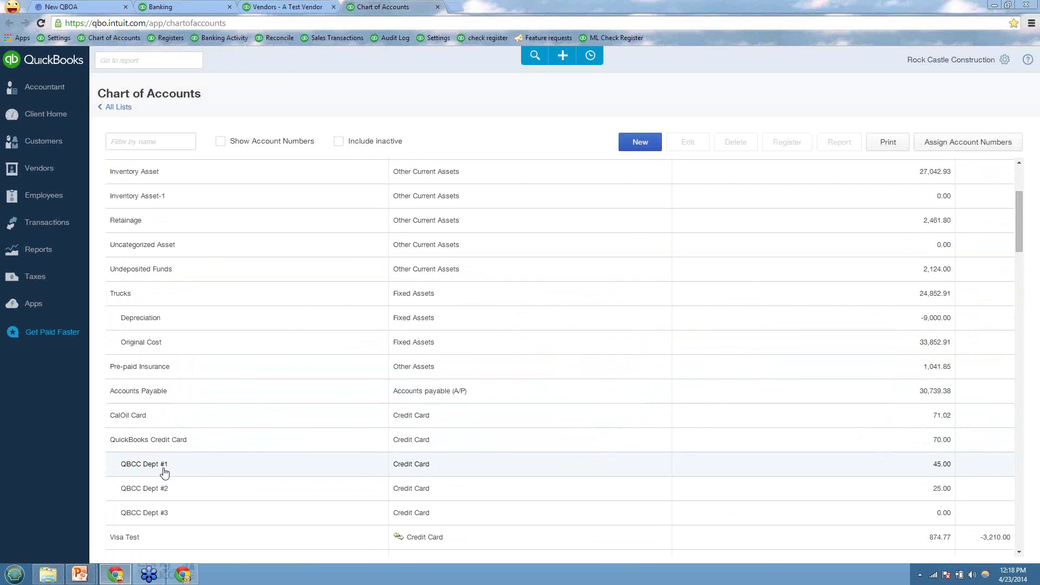
{"action": "scroll", "coordinate": [157, 356], "scroll_direction": "up", "scroll_amount": 2}
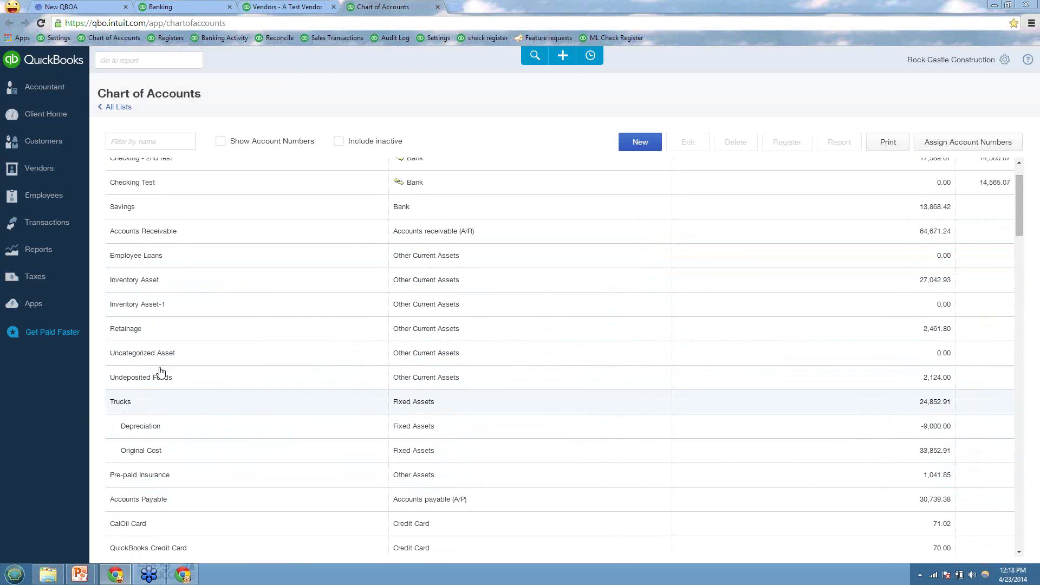
{"action": "left_click", "coordinate": [155, 275]}
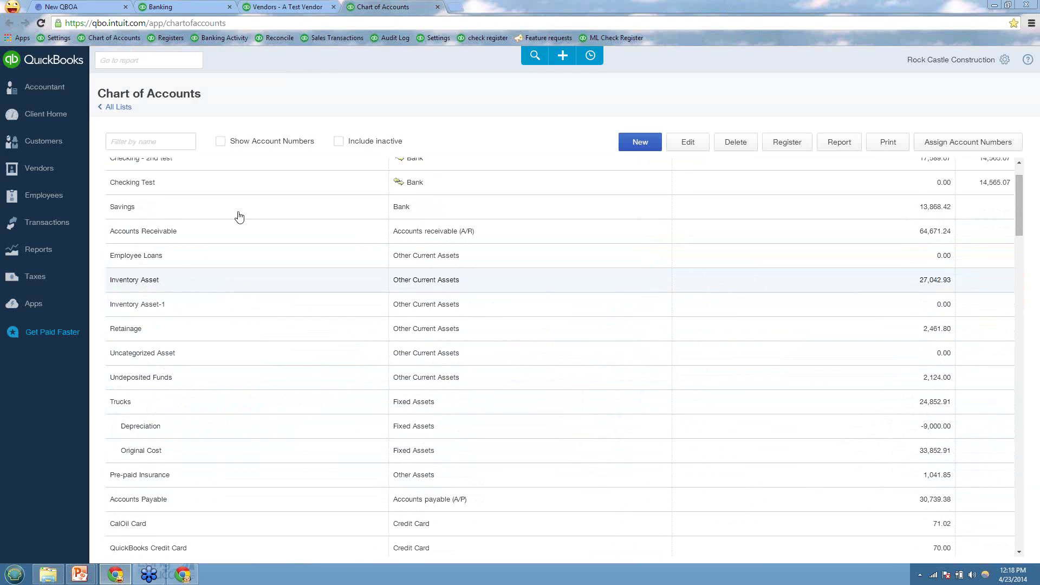
{"action": "left_click", "coordinate": [338, 141]}
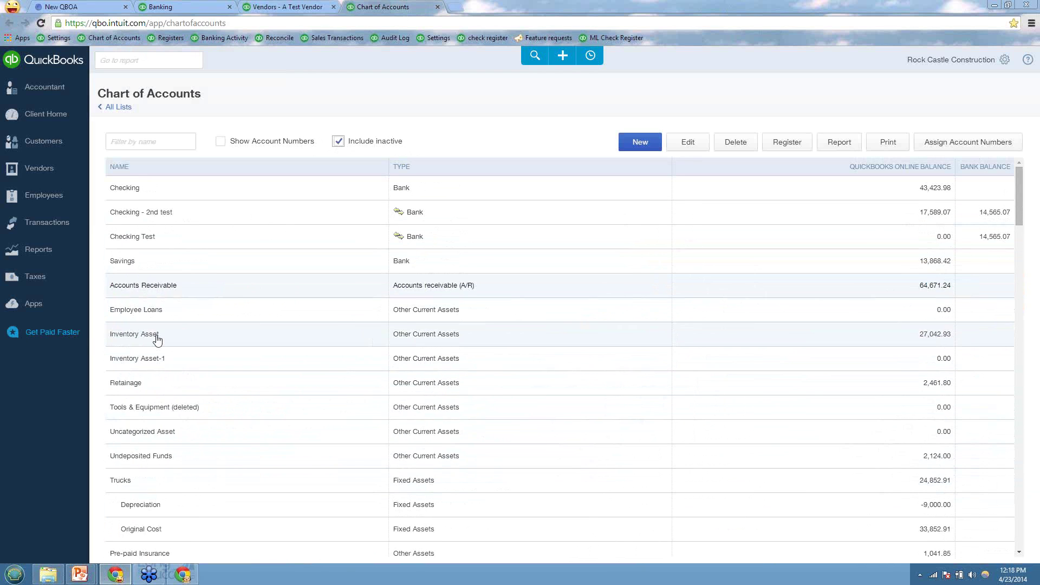
Make the deleted Tools & Equipment account active again and save it.
{"action": "double_click", "coordinate": [159, 412]}
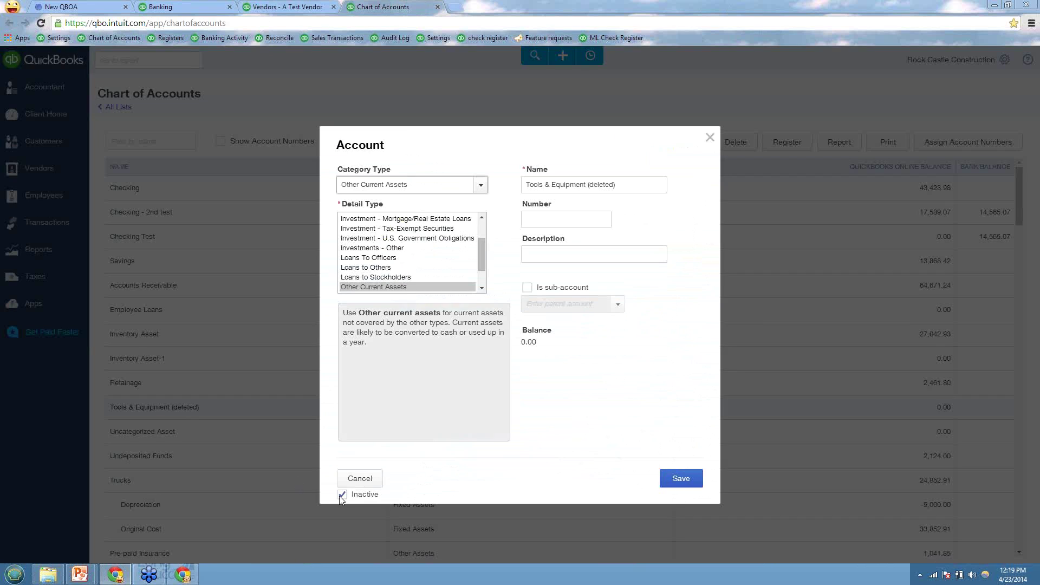
{"action": "left_click", "coordinate": [357, 492]}
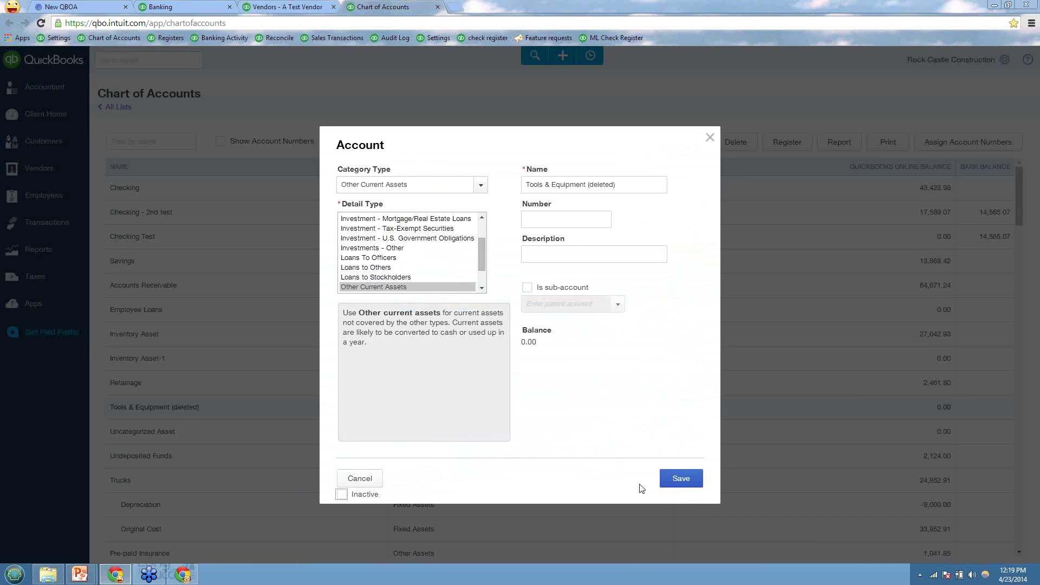
{"action": "left_click", "coordinate": [674, 479]}
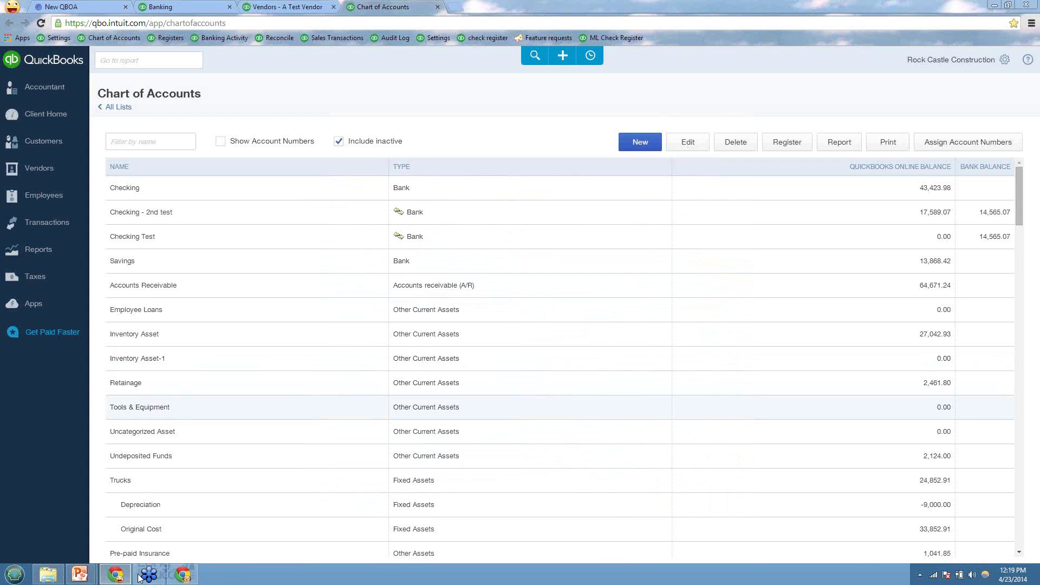
Switch to the PowerPoint slide show and advance to the Reclassify Transactions slide.
{"action": "mouse_move", "coordinate": [85, 578]}
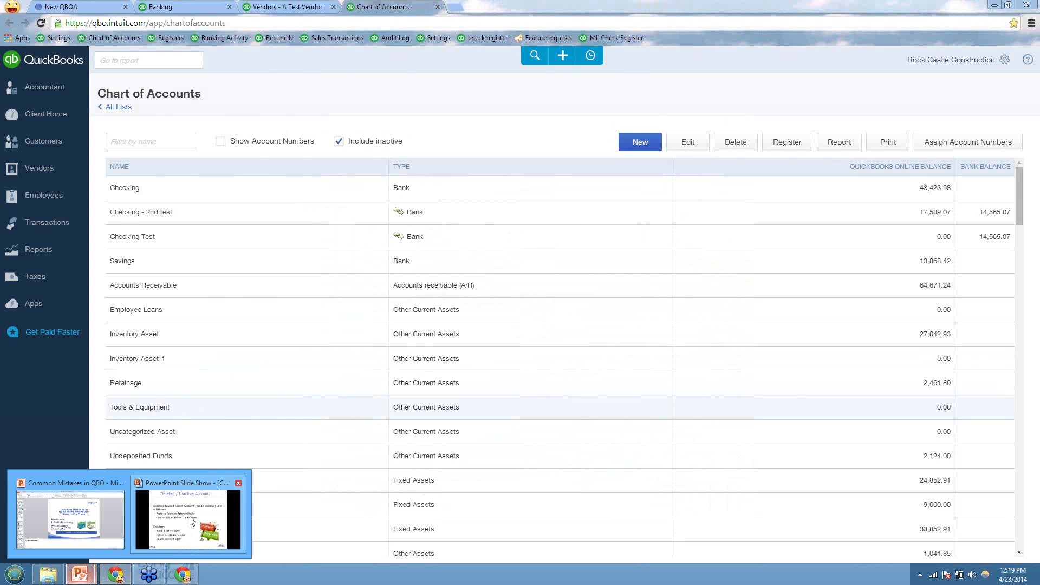
{"action": "left_click", "coordinate": [192, 517]}
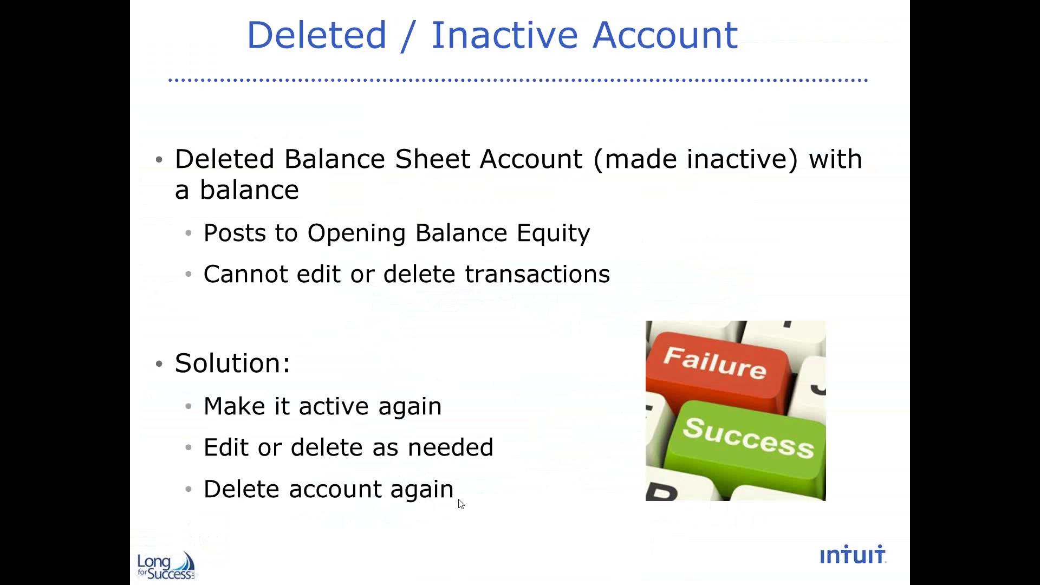
{"action": "left_click", "coordinate": [537, 408]}
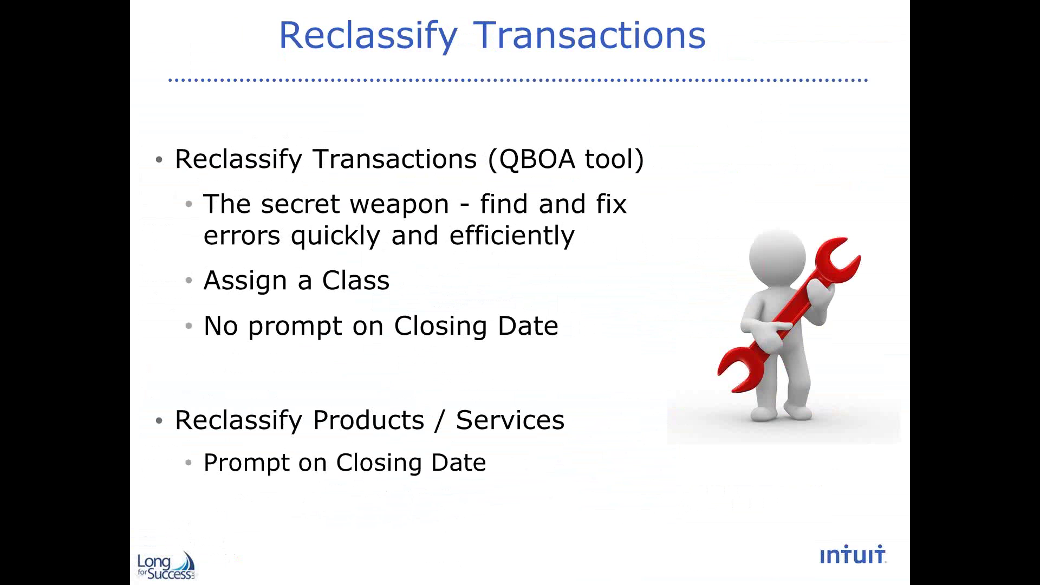
Return to Chrome, view the Opening Bal Equity register and open its 04/23/2014 journal entry created by QB Online.
{"action": "key", "text": "alt+Tab"}
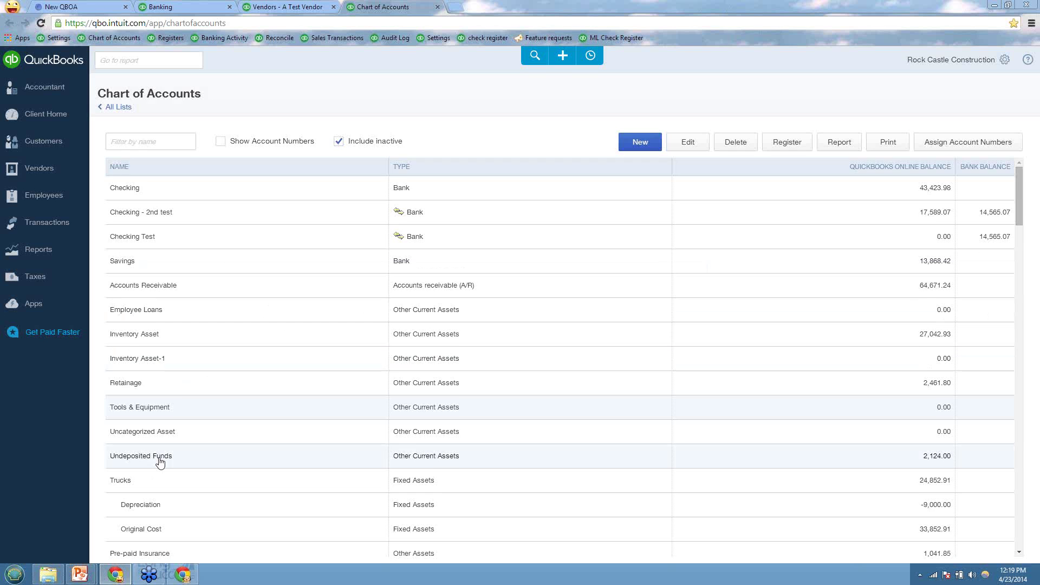
{"action": "scroll", "coordinate": [159, 461], "scroll_direction": "down", "scroll_amount": 10}
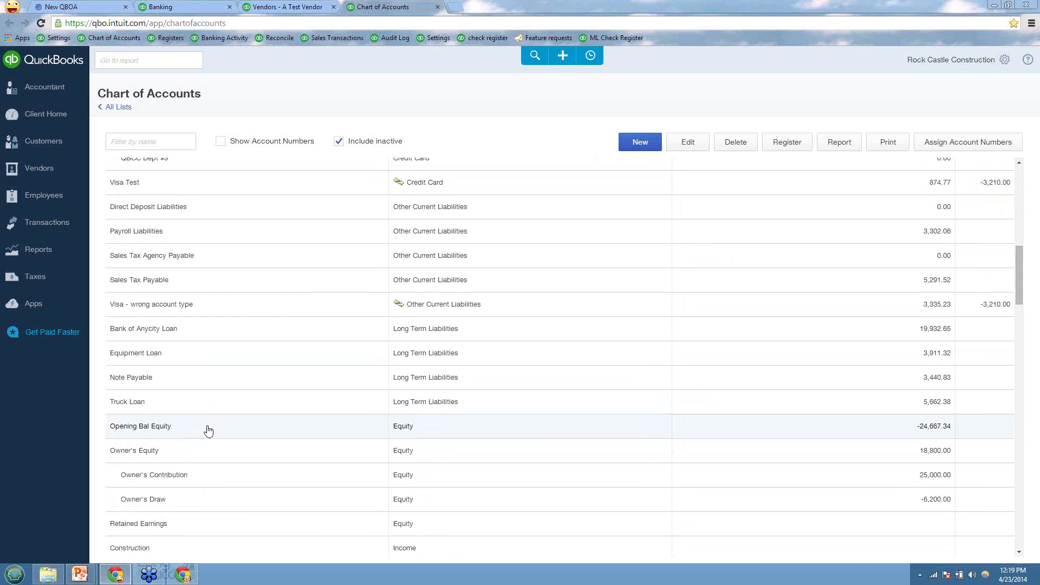
{"action": "left_click", "coordinate": [783, 146]}
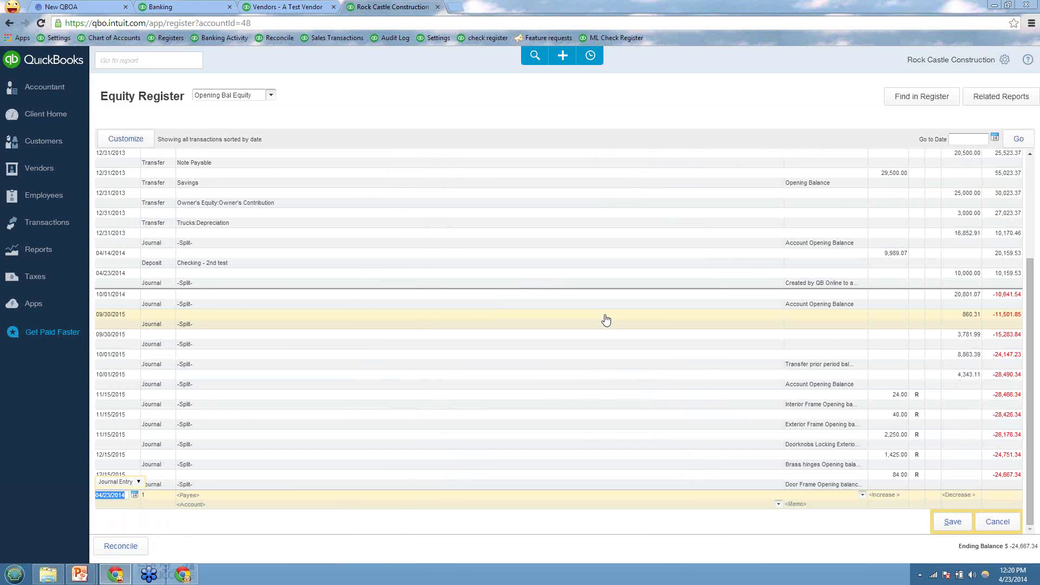
{"action": "left_click", "coordinate": [845, 281]}
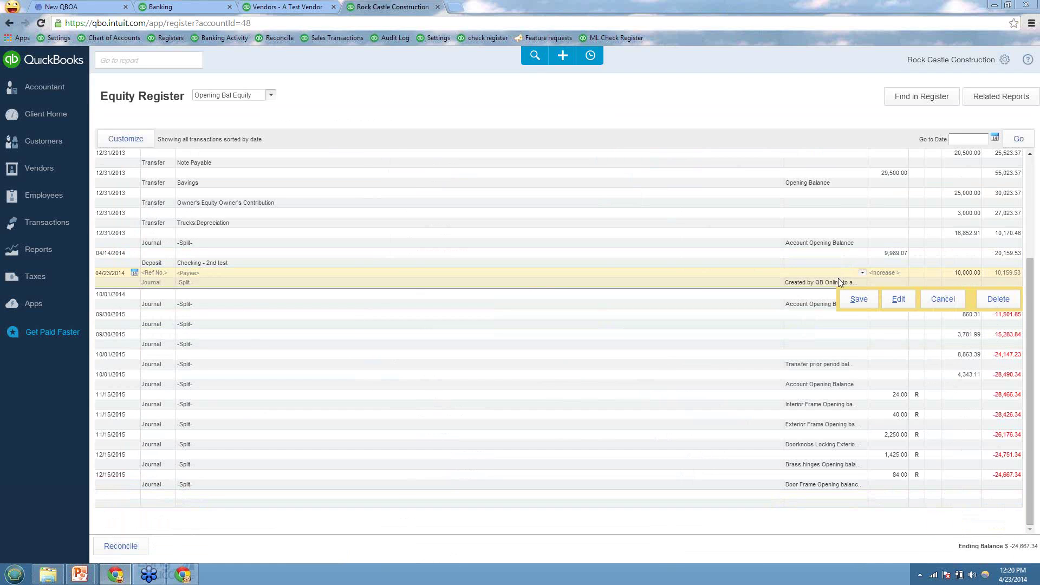
{"action": "left_click", "coordinate": [898, 299]}
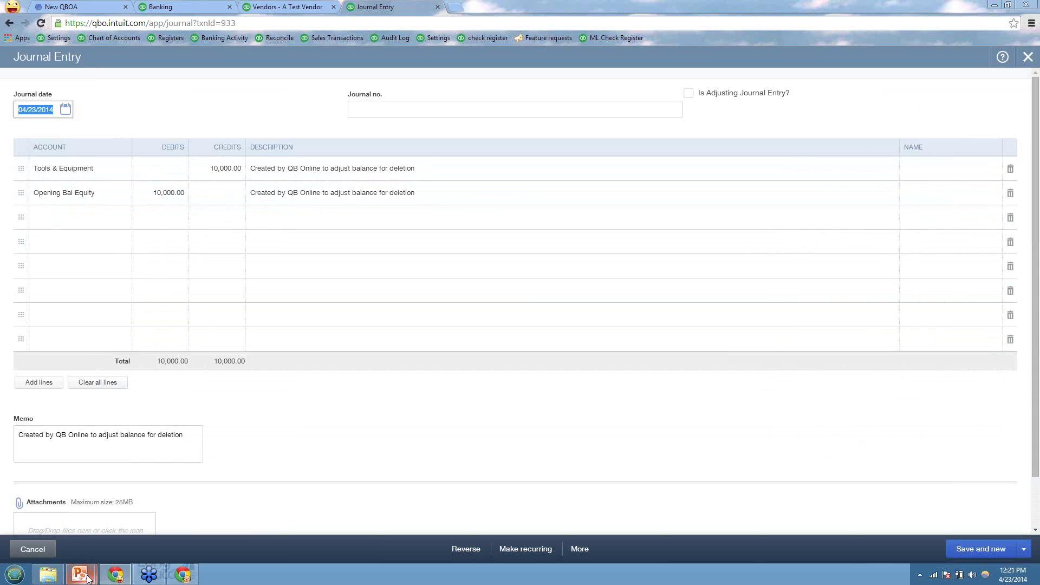
{"action": "mouse_move", "coordinate": [88, 578]}
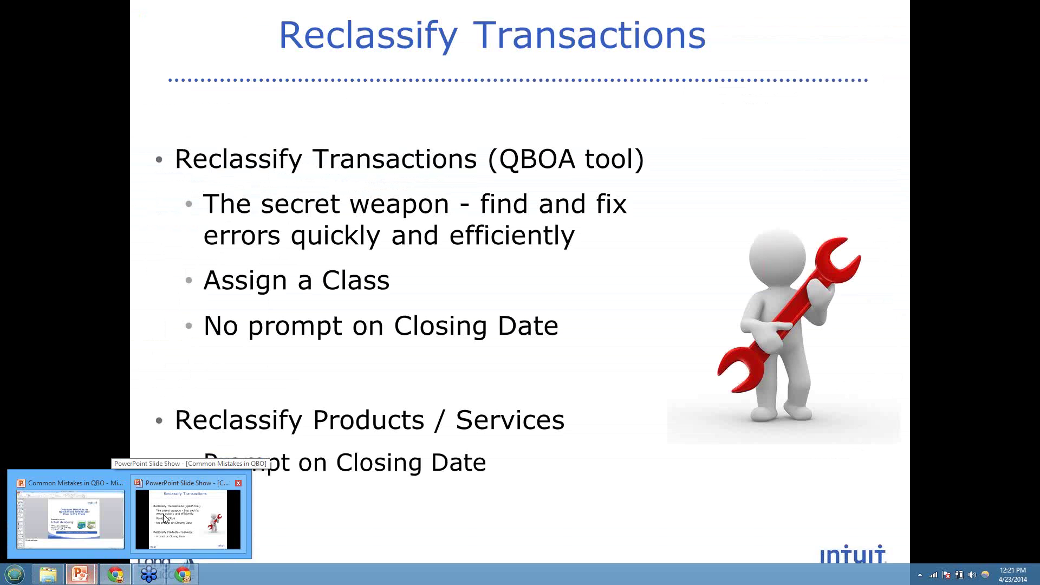
{"action": "left_click", "coordinate": [165, 519]}
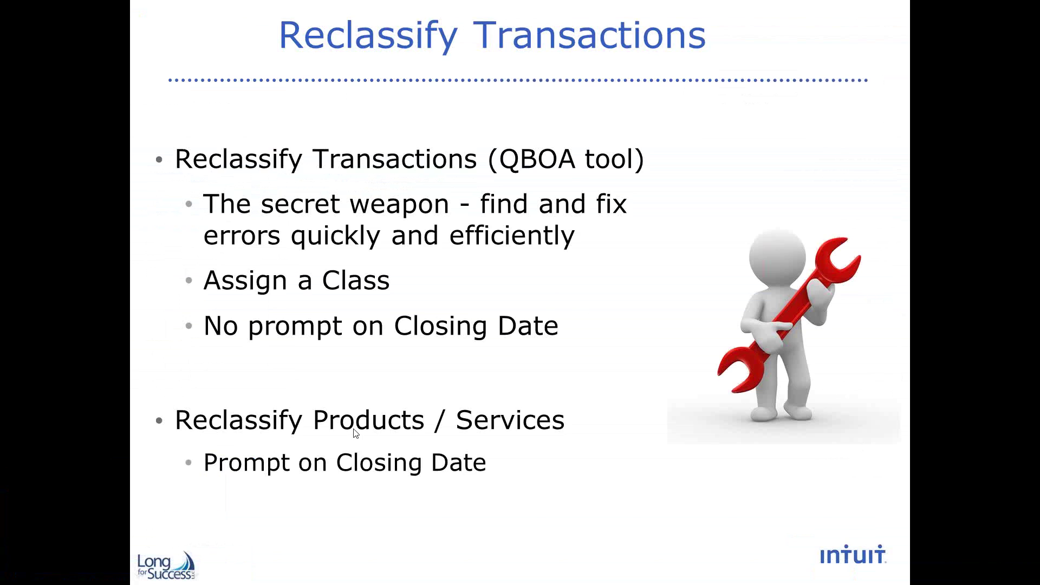
Switch to the New QBOA client list in Chrome and look at the help resources, including the QuickBooks Online Sample Company link.
{"action": "key", "text": "alt+Tab"}
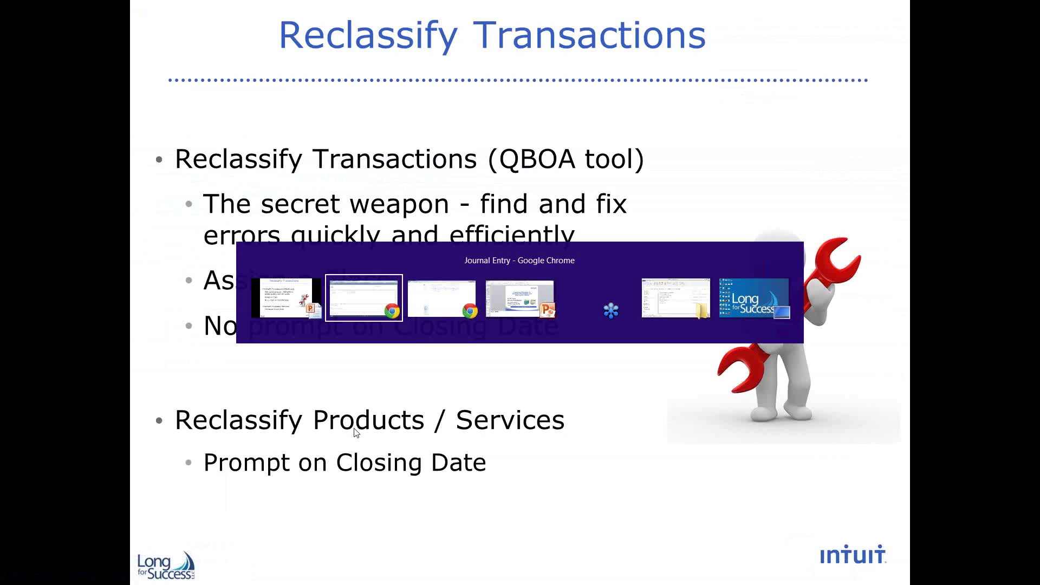
{"action": "left_click", "coordinate": [43, 6]}
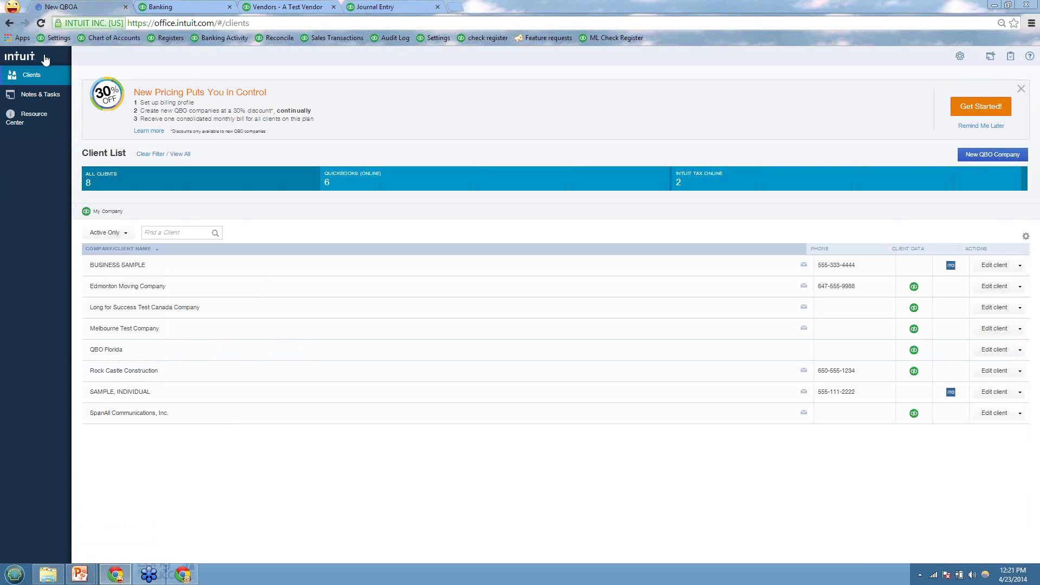
{"action": "left_click", "coordinate": [1030, 58]}
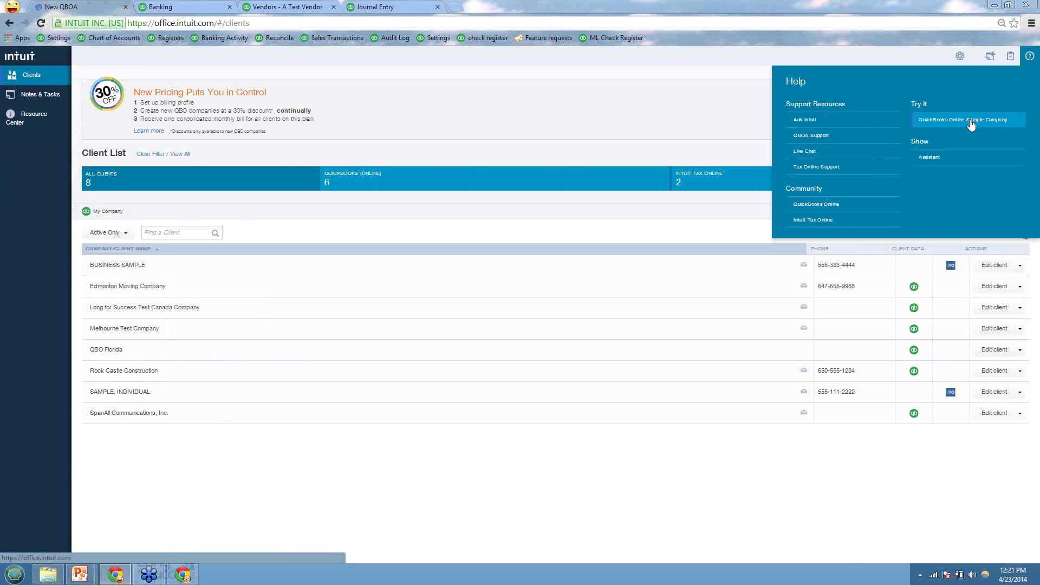
{"action": "left_click", "coordinate": [620, 237]}
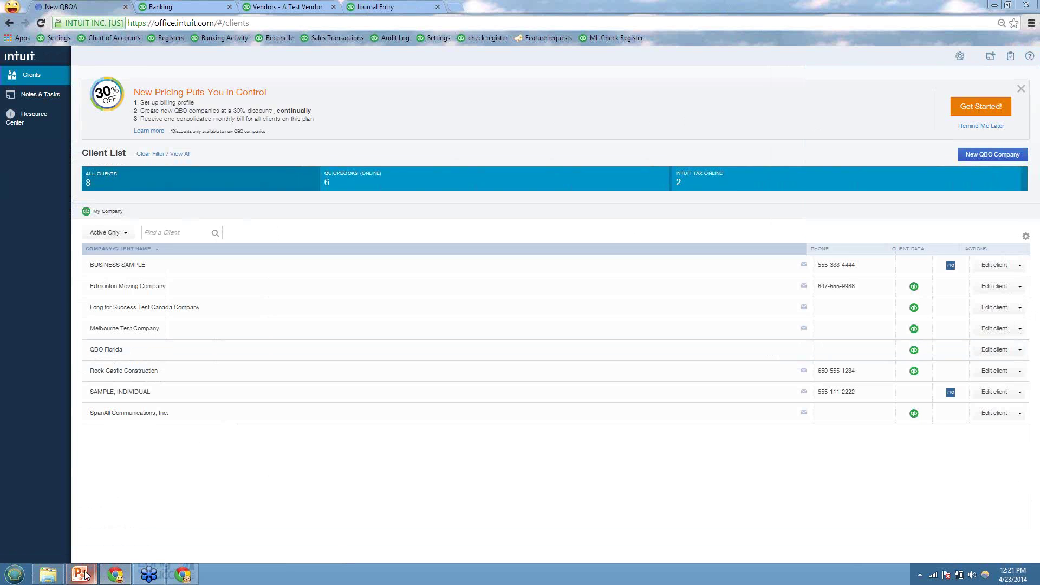
Switch back to the PowerPoint slide show on the Reclassify Transactions slide.
{"action": "mouse_move", "coordinate": [87, 575]}
{"action": "left_click", "coordinate": [176, 522]}
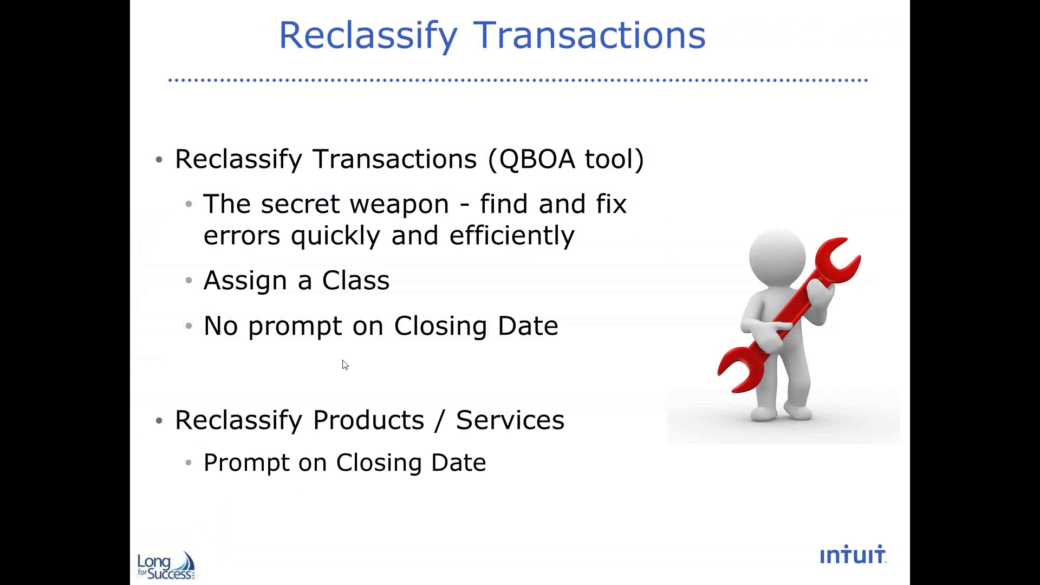
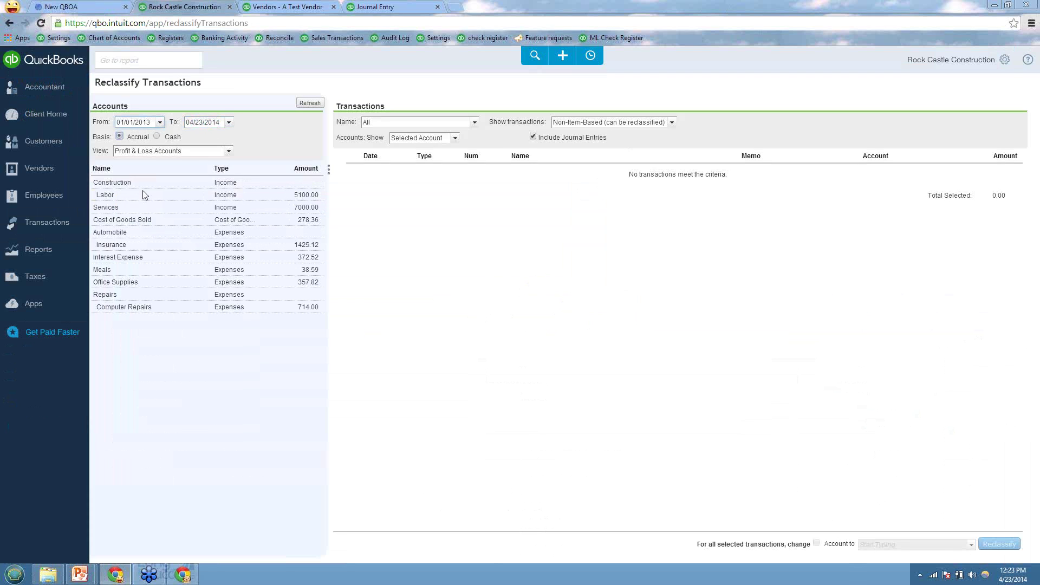
Examine the transactions posted to Cost of Goods Sold and to Office Supplies.
{"action": "left_click", "coordinate": [138, 217]}
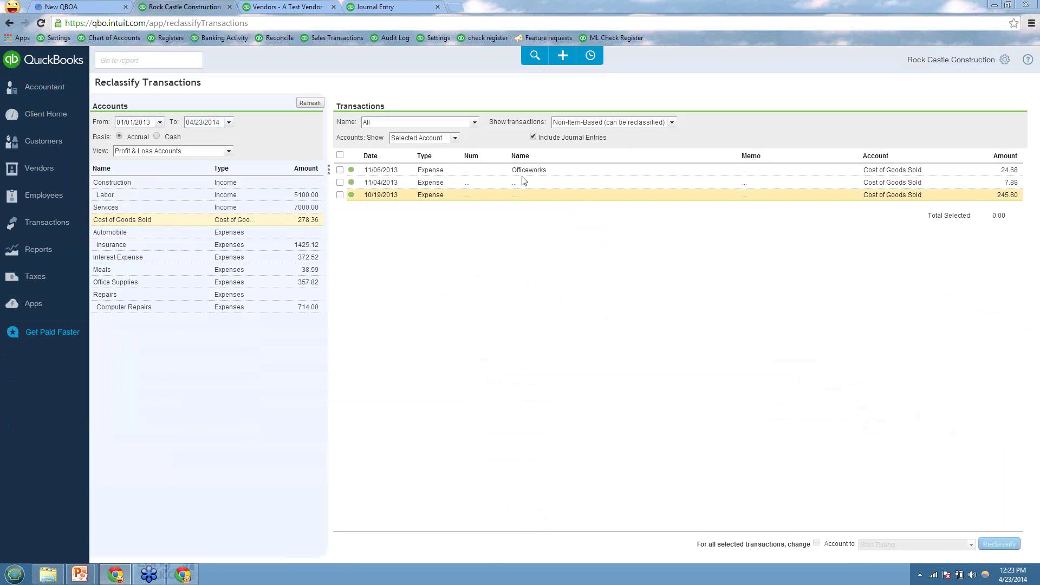
{"action": "left_click", "coordinate": [143, 285]}
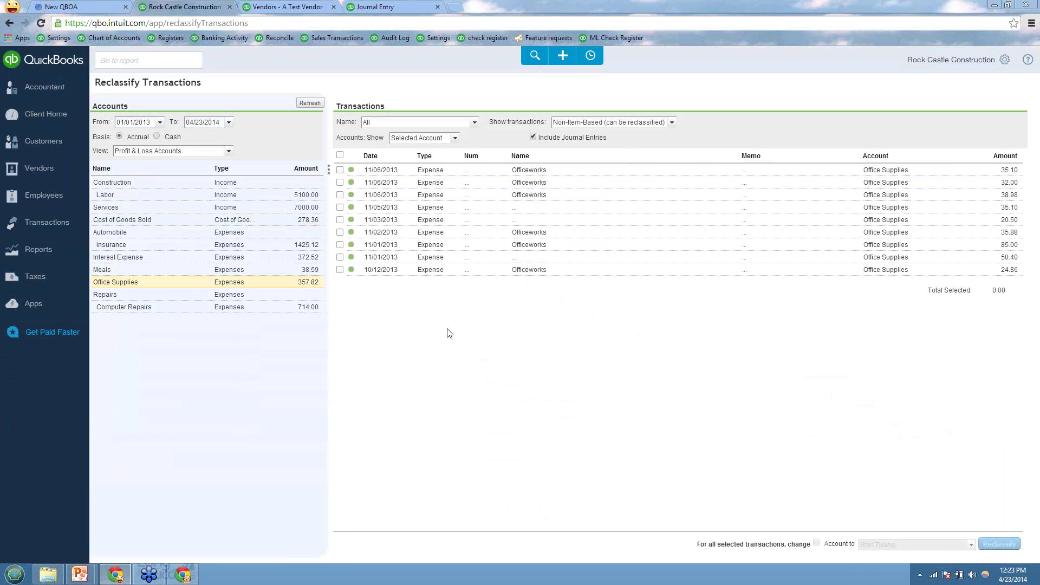
List the Cost of Goods Sold transactions and select all of them for reclassifying.
{"action": "left_click", "coordinate": [101, 219]}
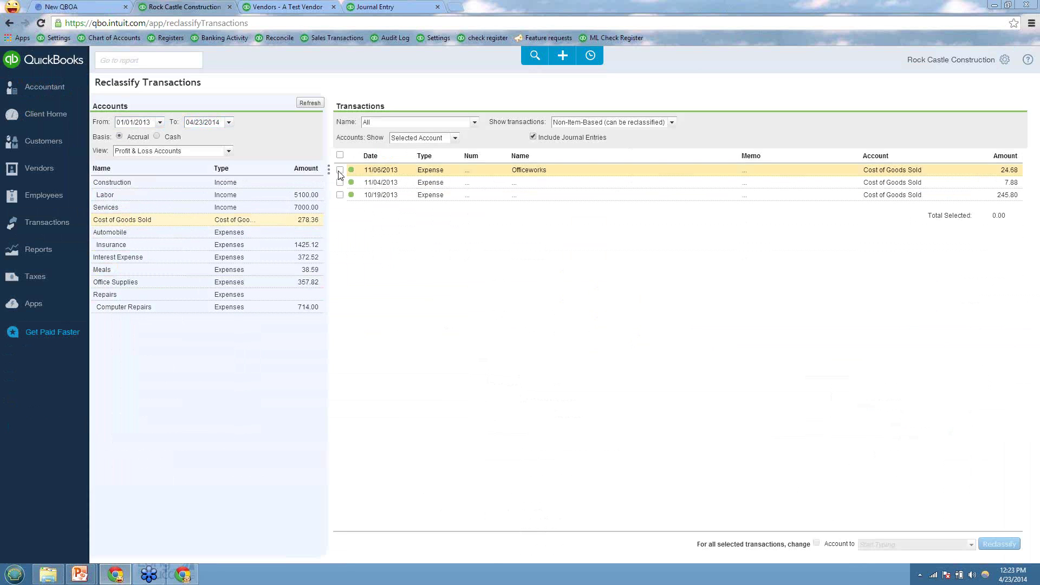
{"action": "left_click", "coordinate": [339, 170]}
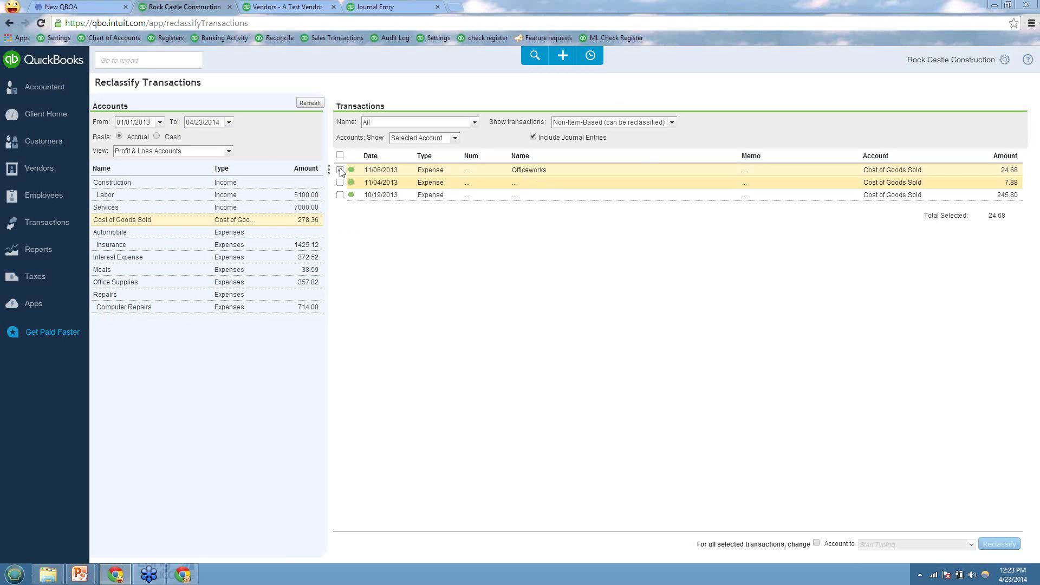
{"action": "left_click", "coordinate": [340, 183]}
{"action": "left_click", "coordinate": [339, 156]}
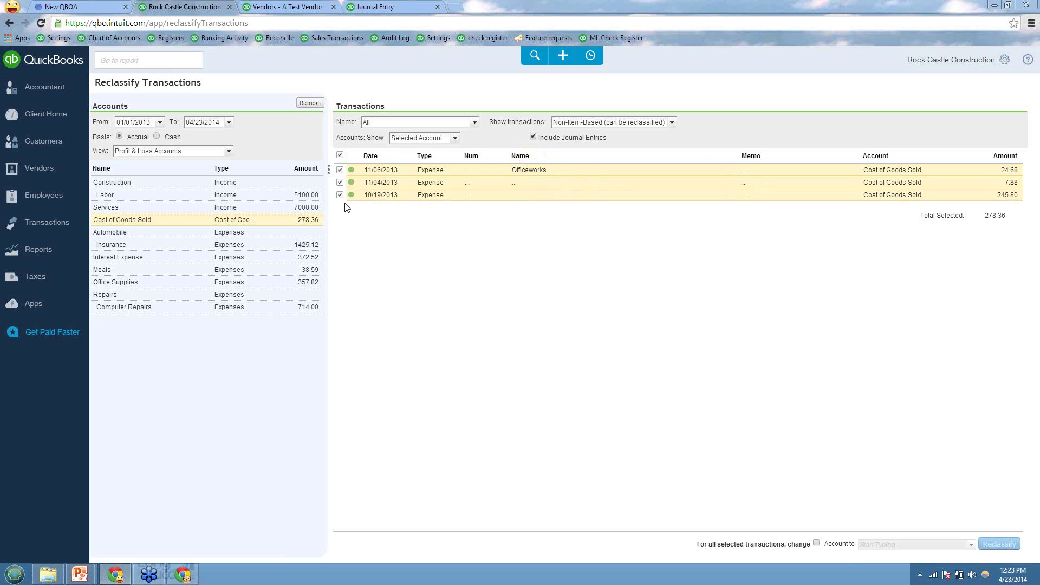
Reclassify the selected Cost of Goods Sold transactions to the Advertising account and list the Advertising transactions.
{"action": "left_click", "coordinate": [816, 543]}
{"action": "left_click", "coordinate": [869, 545]}
{"action": "type", "text": "a"}
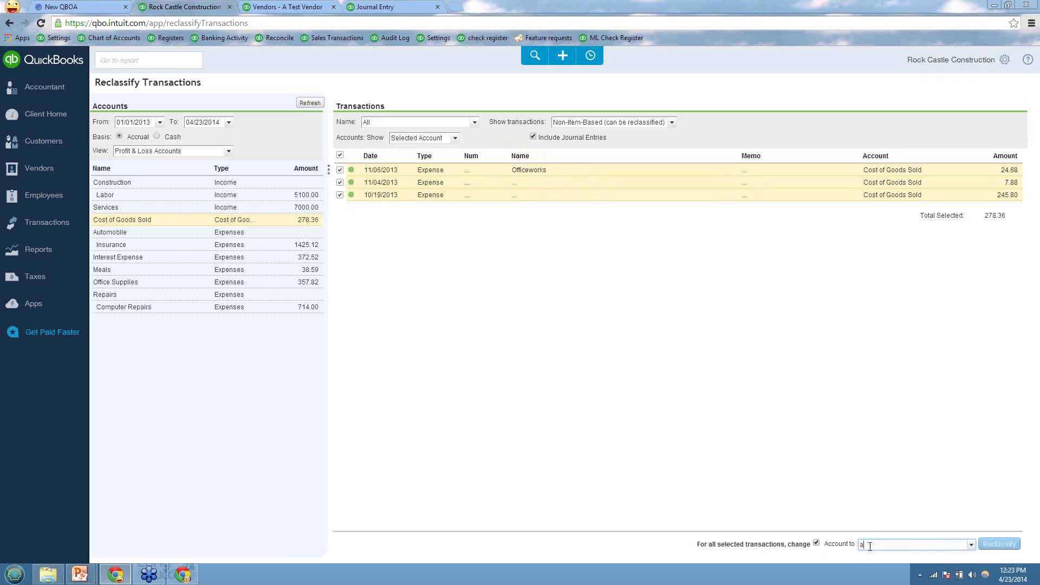
{"action": "type", "text": "dvertising"}
{"action": "key", "text": "Tab"}
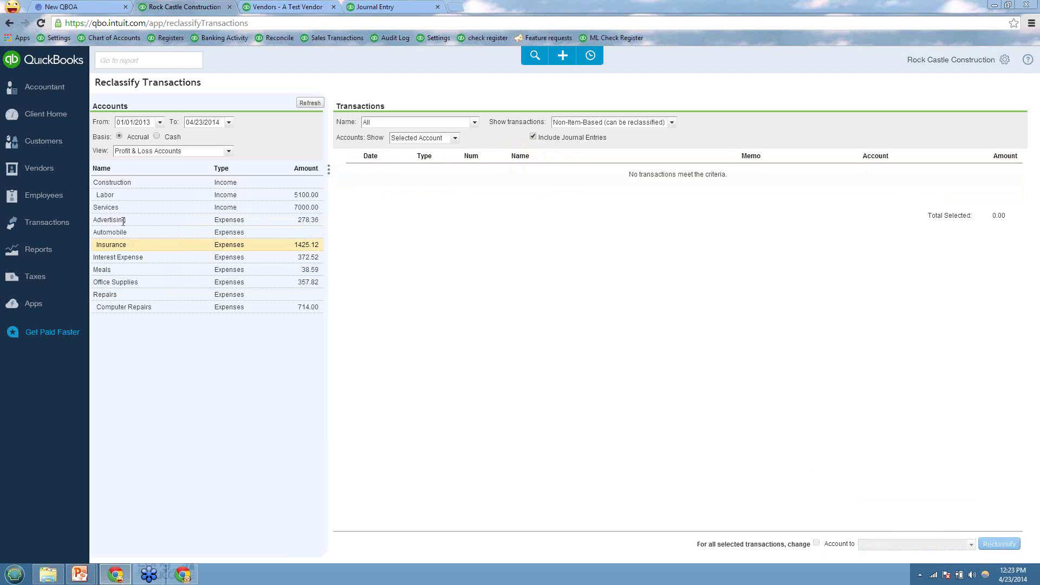
{"action": "left_click", "coordinate": [123, 221]}
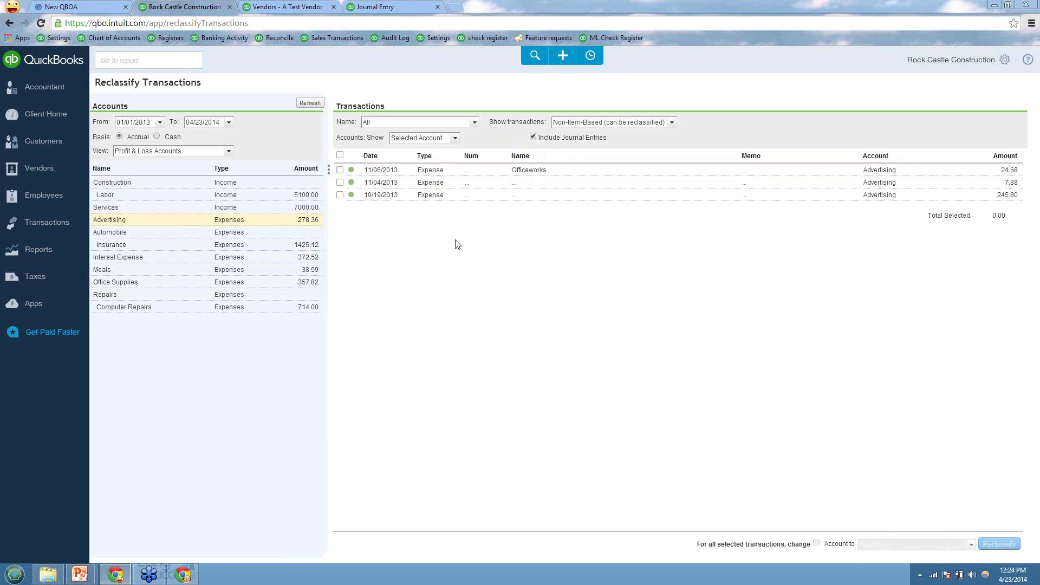
Look at the account view choices and examine the transactions under the Labor, Services, Advertising, Automobile and Interest Expense accounts.
{"action": "left_click", "coordinate": [231, 153]}
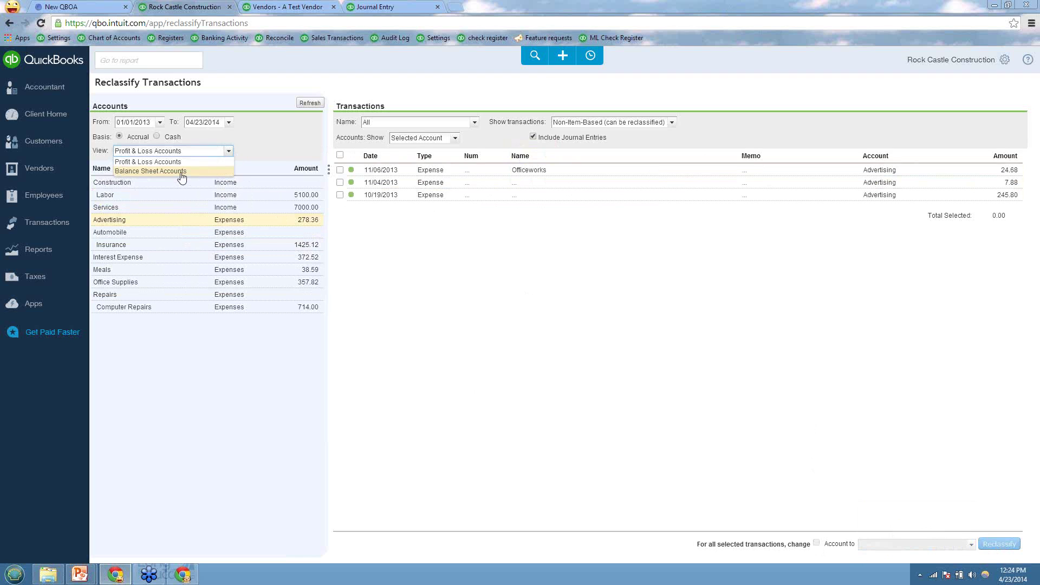
{"action": "left_click", "coordinate": [229, 152]}
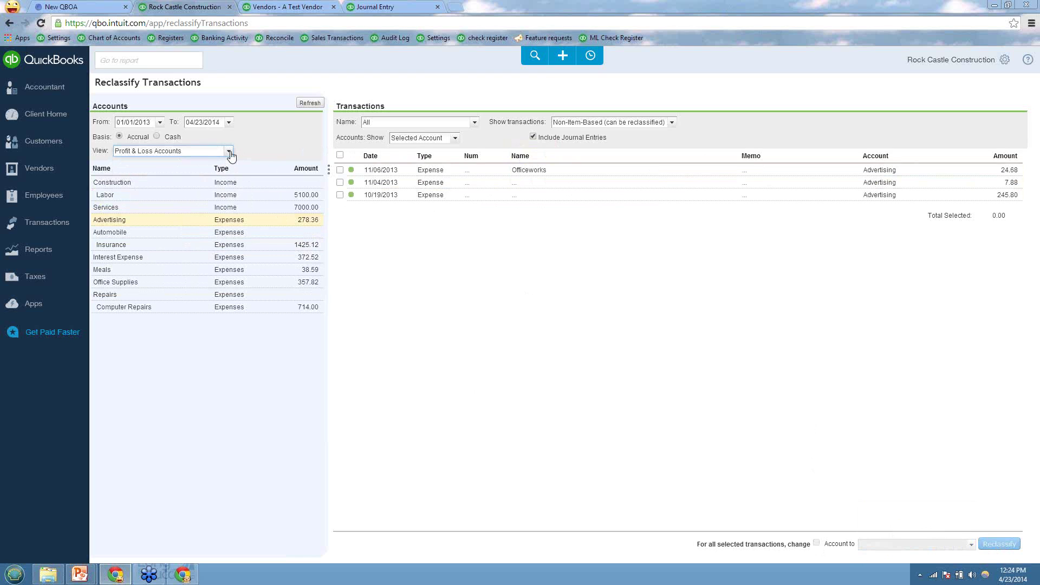
{"action": "left_click", "coordinate": [143, 194]}
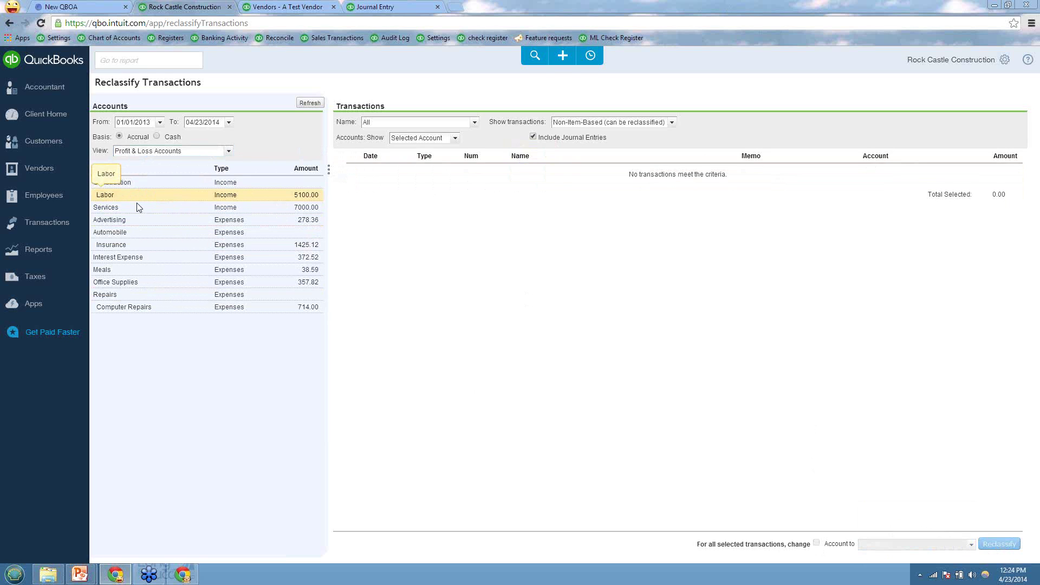
{"action": "left_click", "coordinate": [139, 209]}
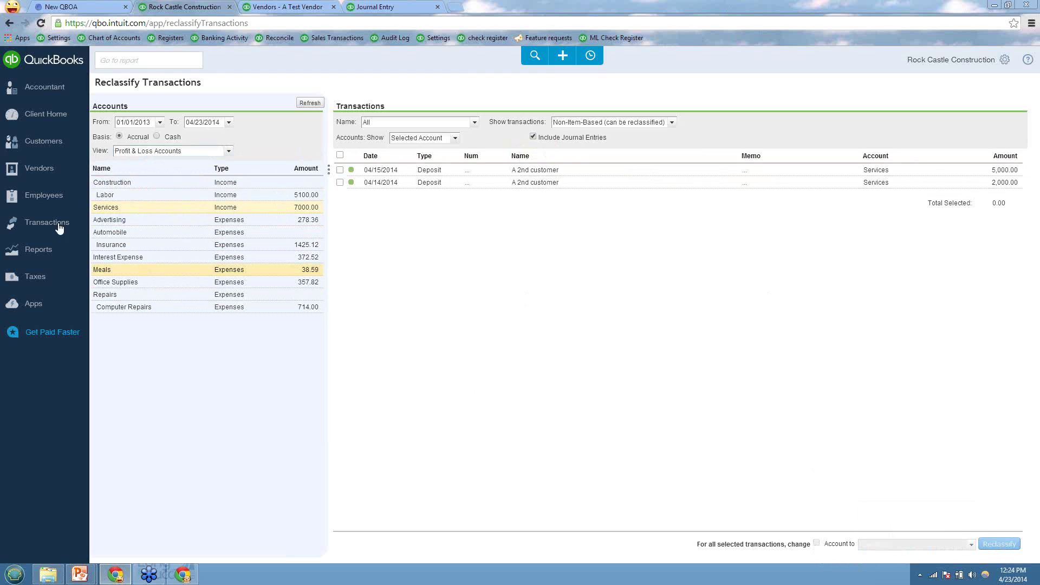
{"action": "left_click", "coordinate": [137, 222]}
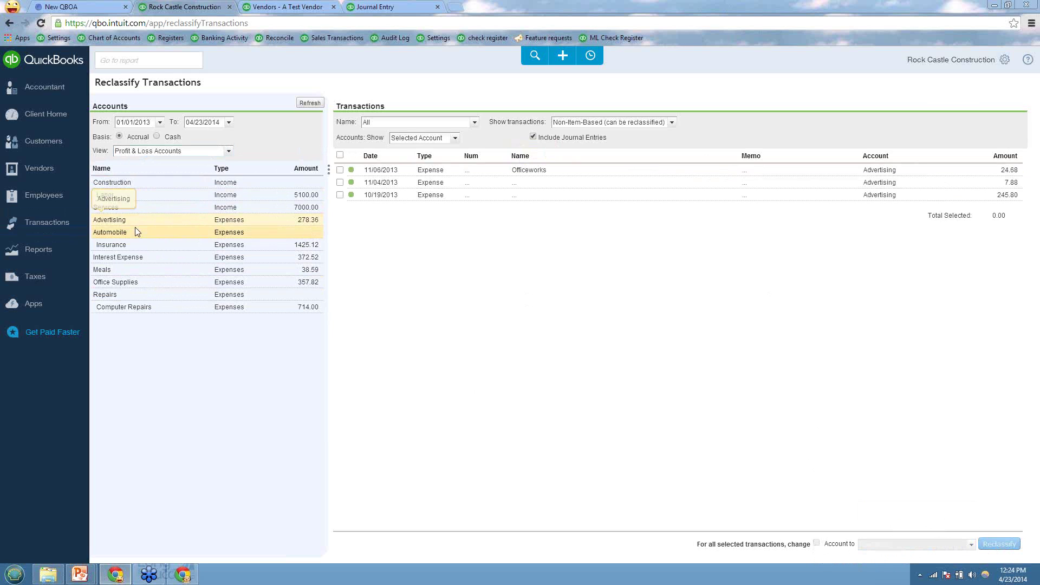
{"action": "left_click", "coordinate": [135, 233]}
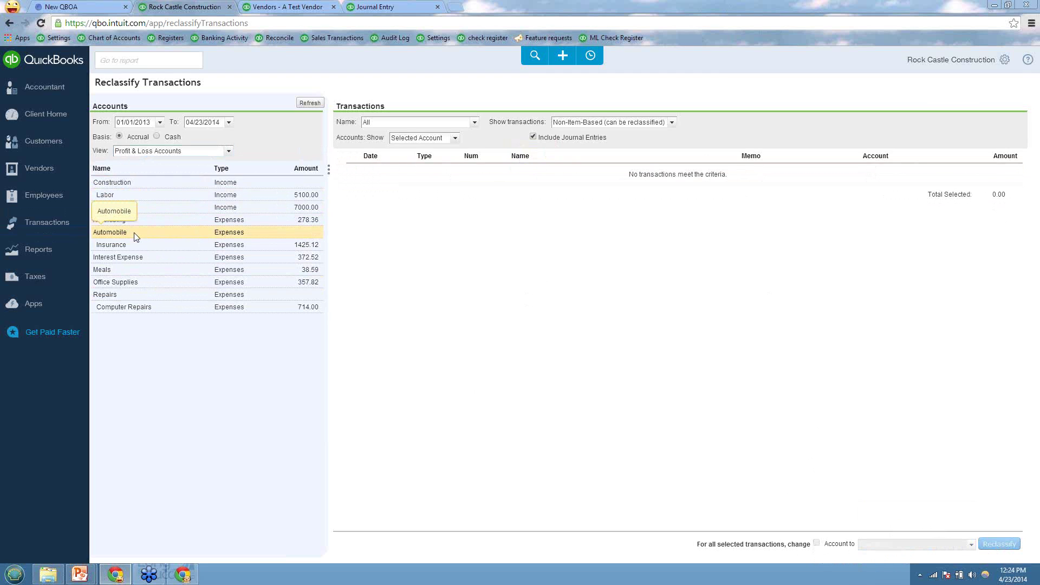
{"action": "left_click", "coordinate": [133, 257]}
Reclassify the 11/04/2013 Officeworks expense from the Meals account to Office Supplies.
{"action": "left_click", "coordinate": [132, 272]}
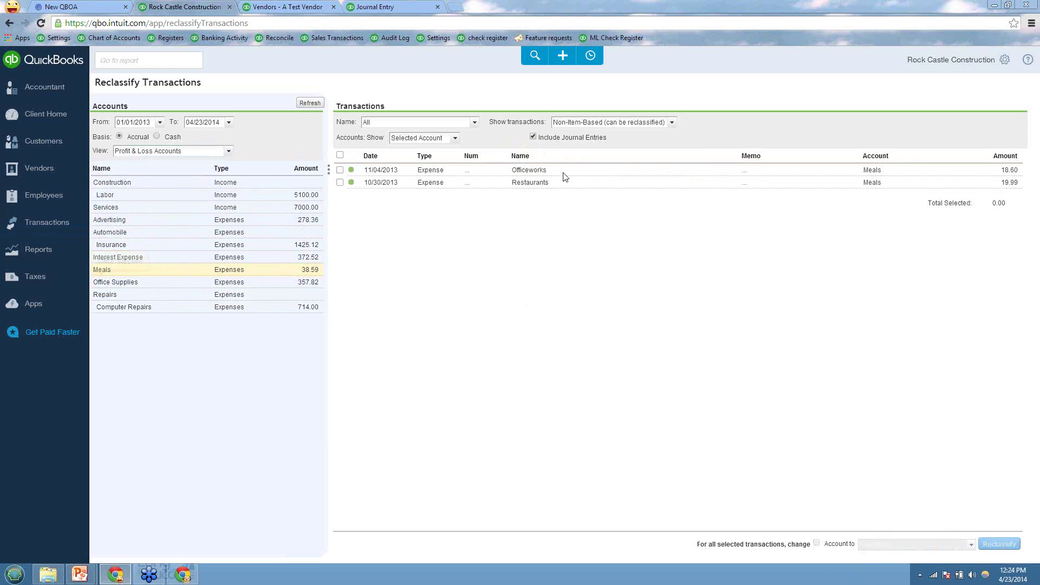
{"action": "left_click", "coordinate": [346, 171]}
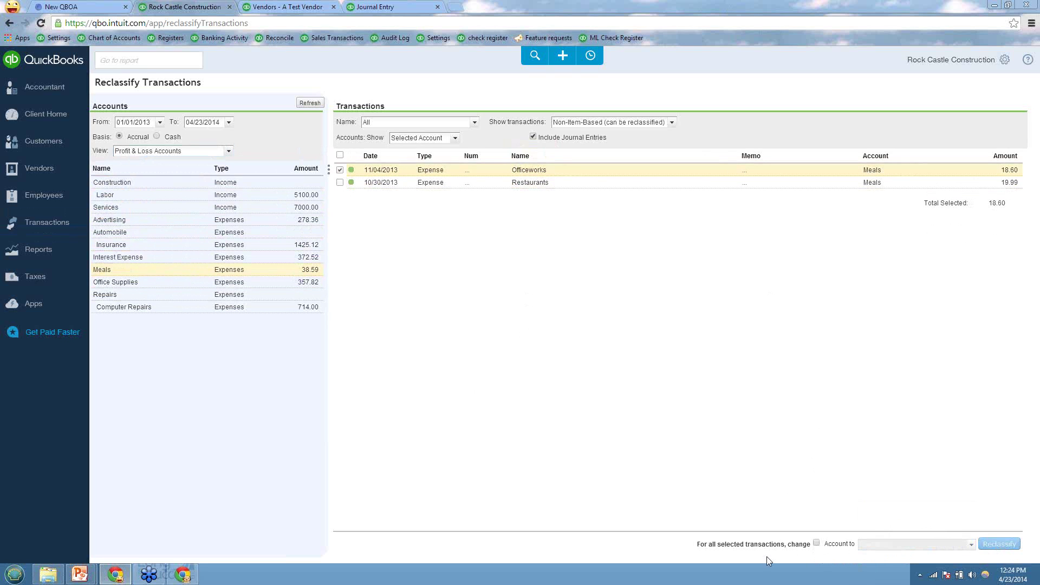
{"action": "left_click", "coordinate": [817, 543]}
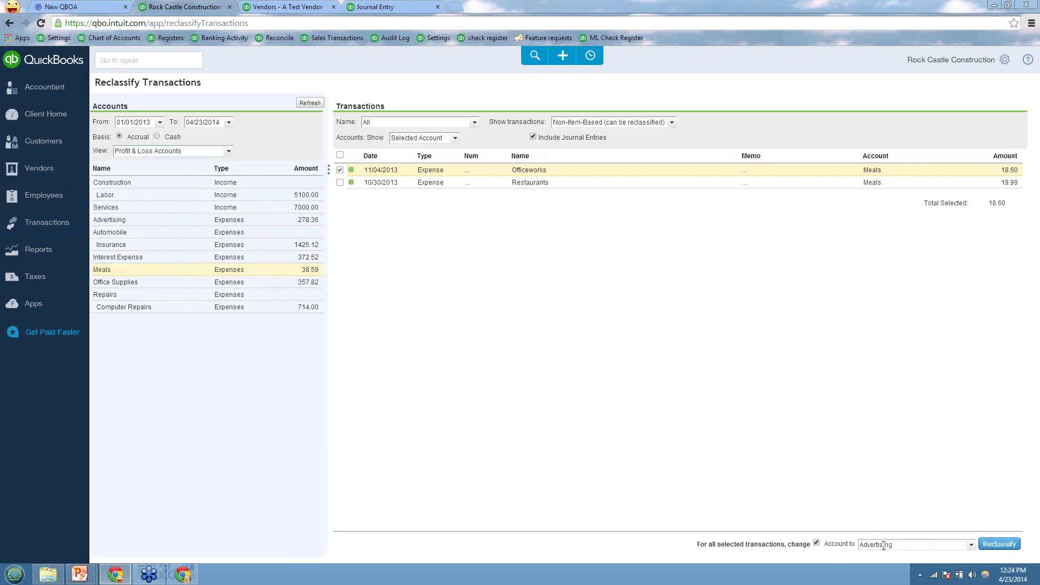
{"action": "type", "text": "Office Supplies"}
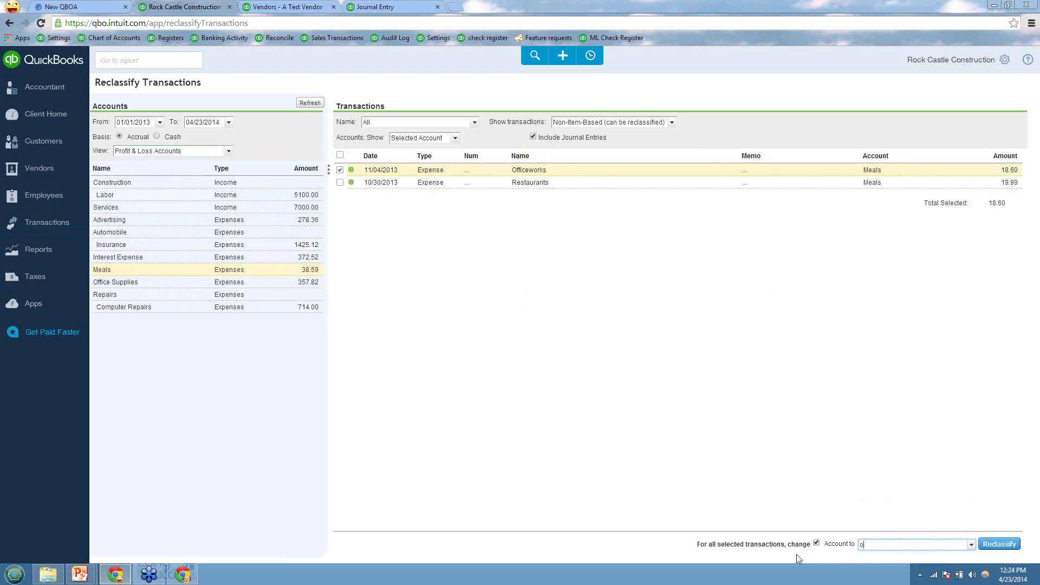
{"action": "key", "text": "Tab"}
{"action": "left_click", "coordinate": [999, 544]}
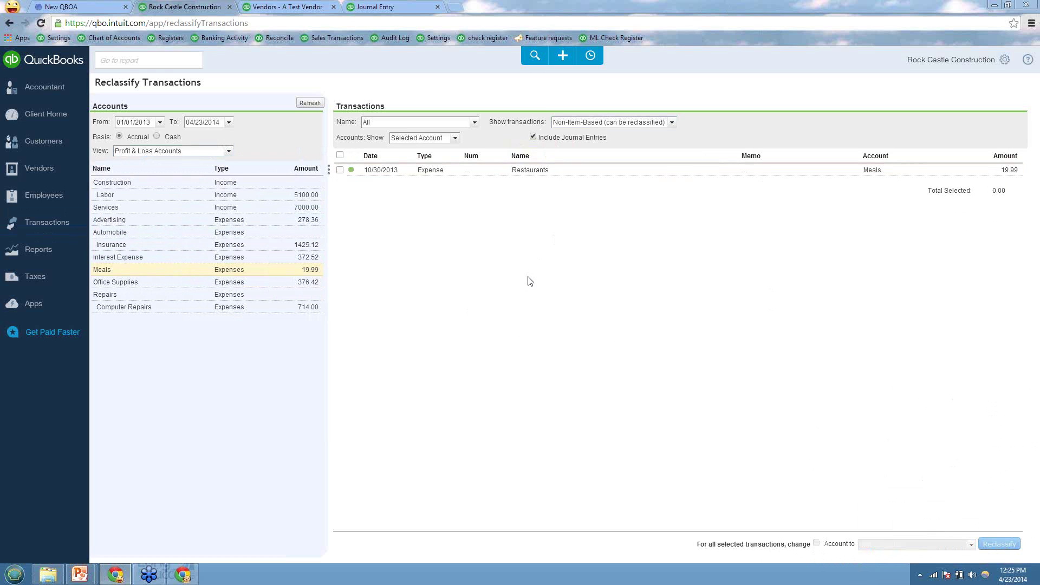
Open the Products and Services list and select the Framing item.
{"action": "left_click", "coordinate": [994, 64]}
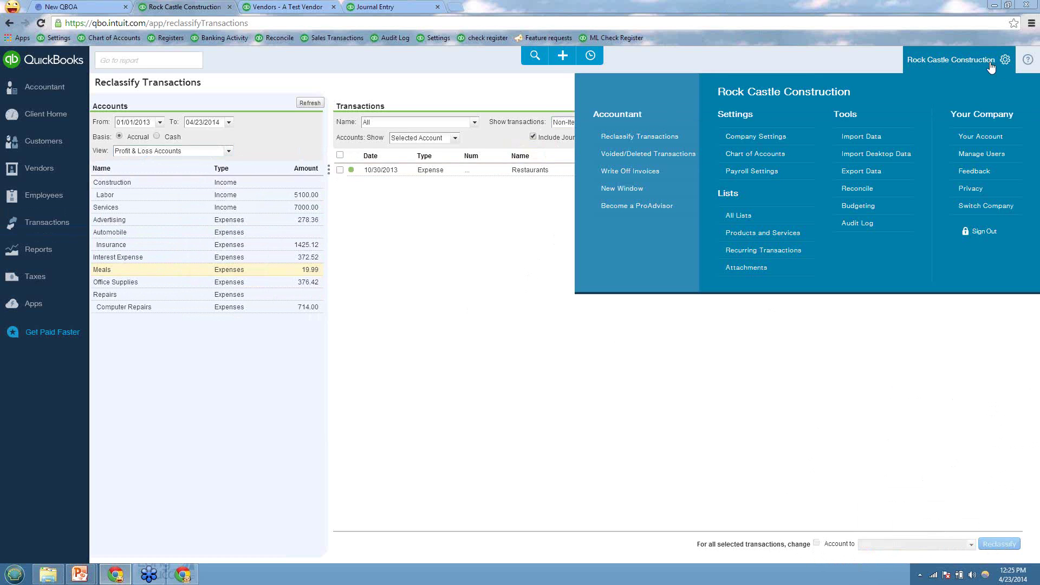
{"action": "left_click", "coordinate": [765, 236]}
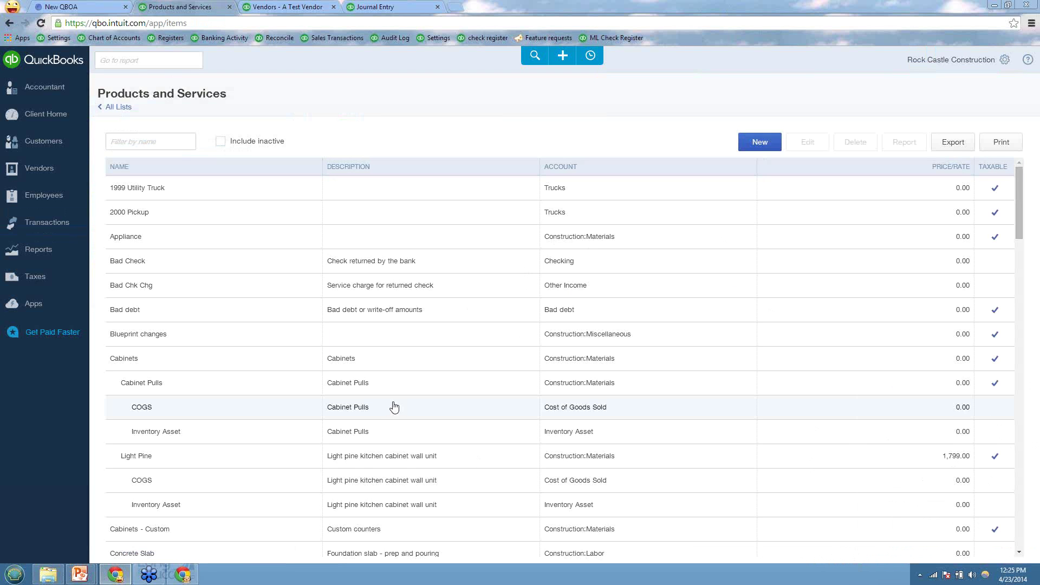
{"action": "scroll", "coordinate": [394, 406], "scroll_direction": "down", "scroll_amount": 6}
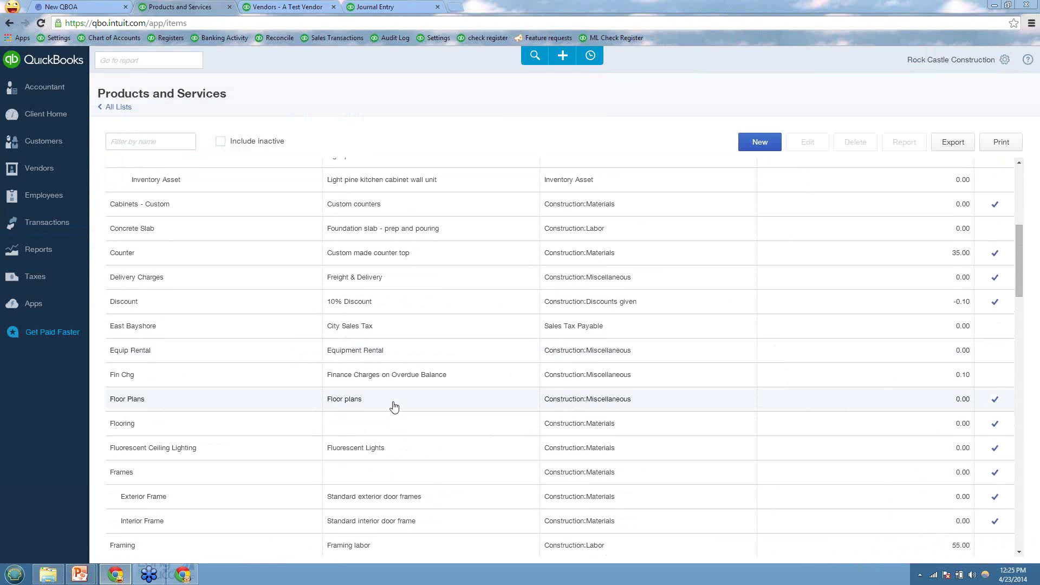
{"action": "scroll", "coordinate": [150, 482], "scroll_direction": "down", "scroll_amount": 2}
{"action": "left_click", "coordinate": [153, 439]}
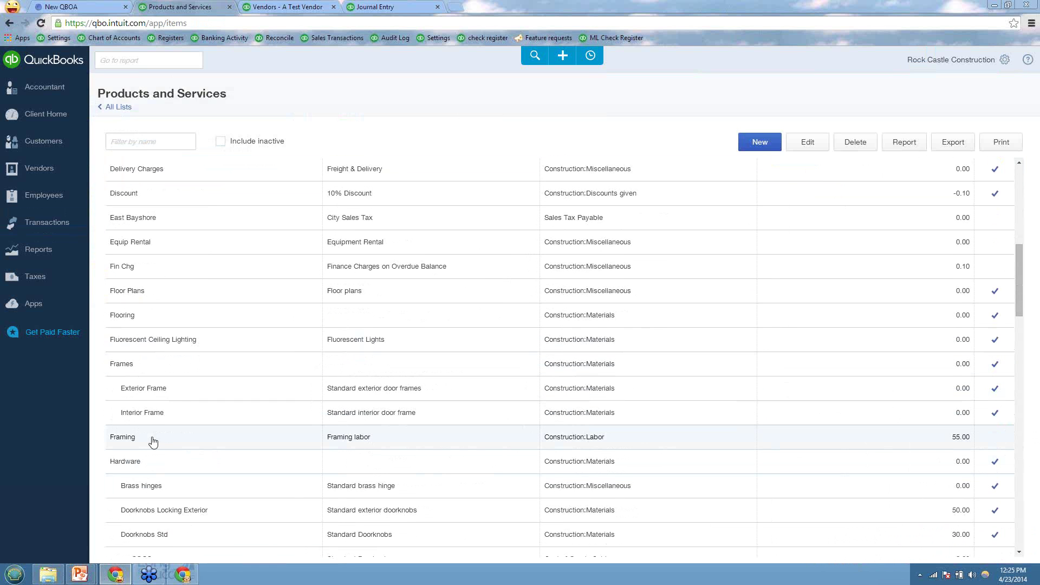
{"action": "double_click", "coordinate": [358, 436]}
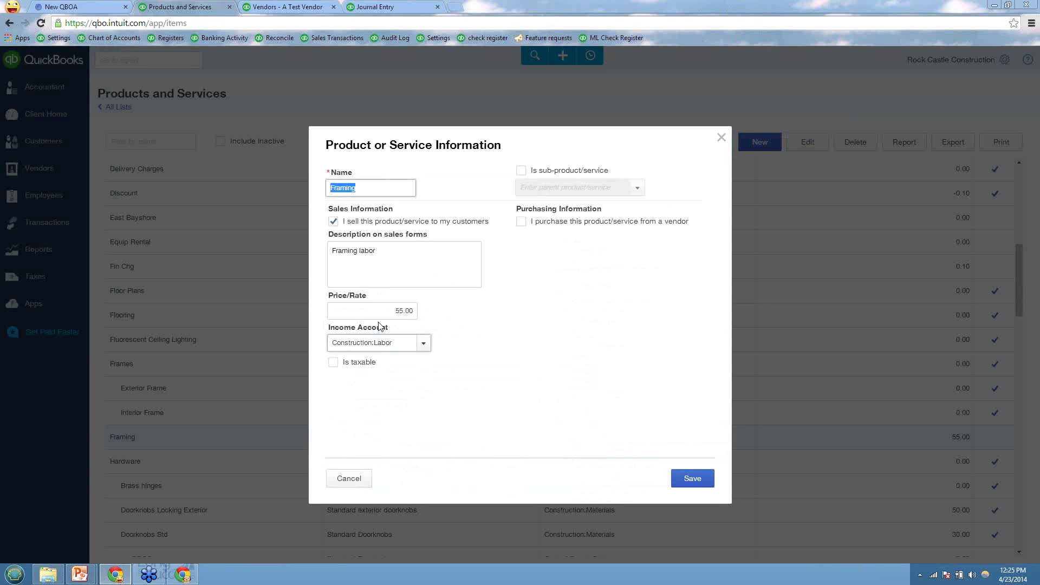
{"action": "left_click", "coordinate": [423, 347]}
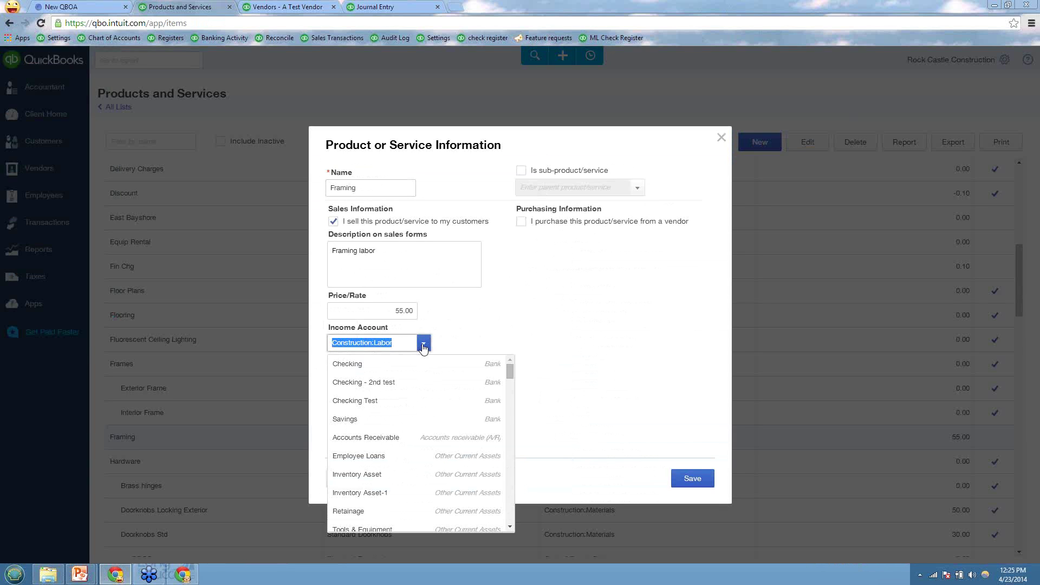
{"action": "scroll", "coordinate": [412, 412], "scroll_direction": "down", "scroll_amount": 3}
{"action": "scroll", "coordinate": [399, 417], "scroll_direction": "down", "scroll_amount": 5}
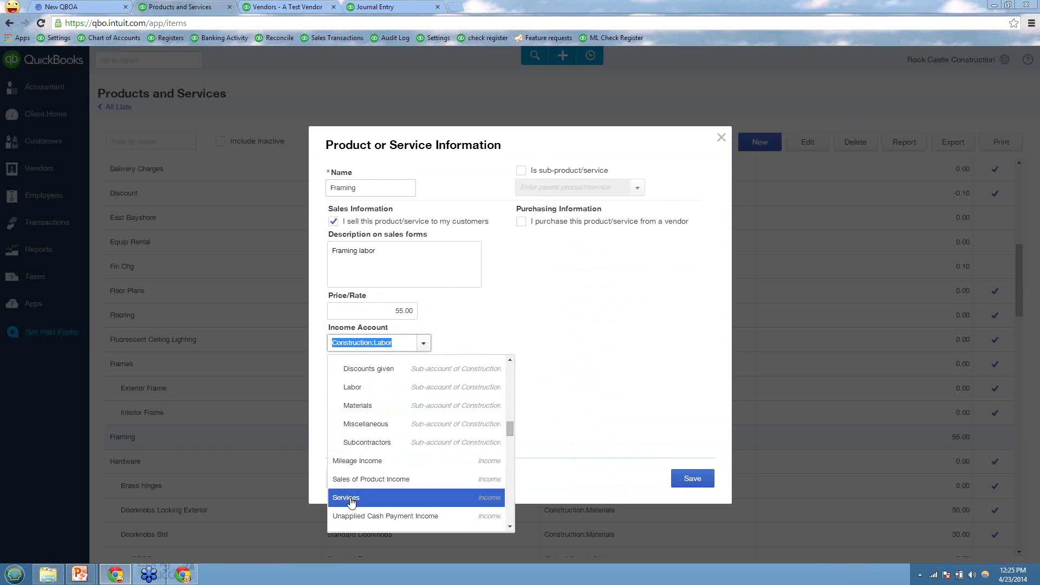
{"action": "left_click", "coordinate": [351, 502]}
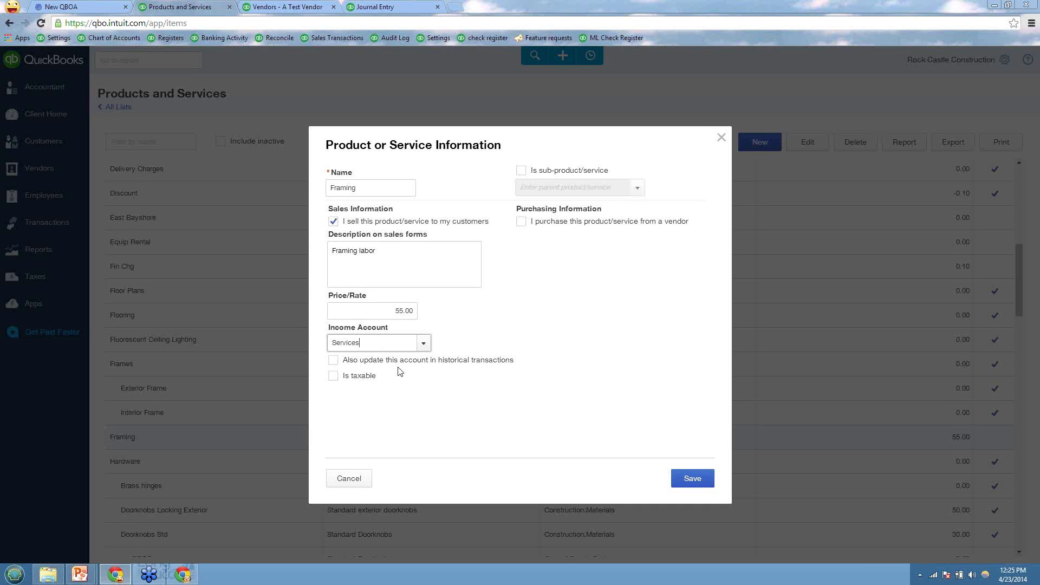
{"action": "left_click", "coordinate": [349, 478]}
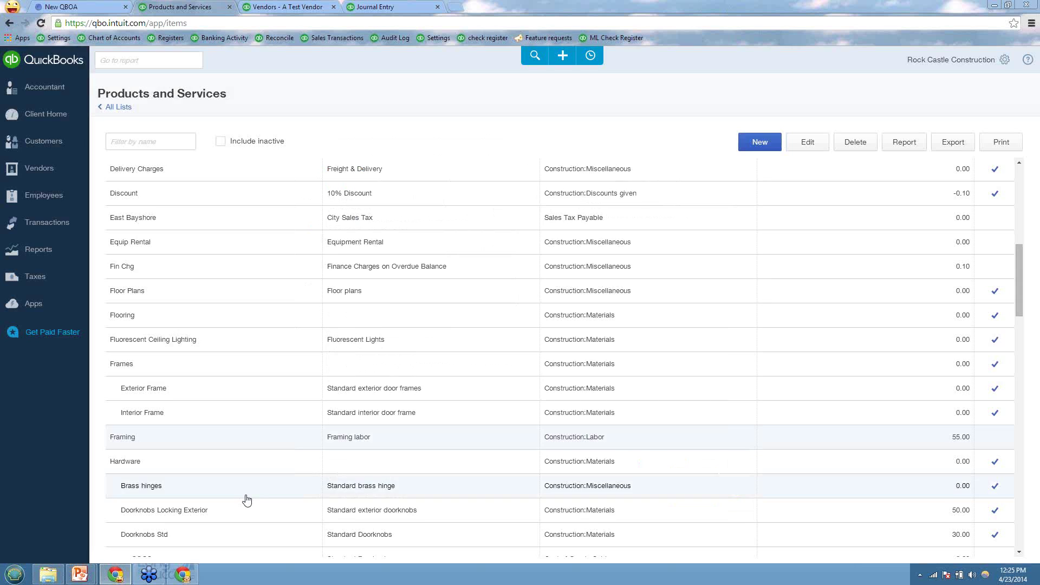
Set the Framing item's income account to Services, apply the change to historical transactions as well, and save the item.
{"action": "left_click", "coordinate": [249, 441]}
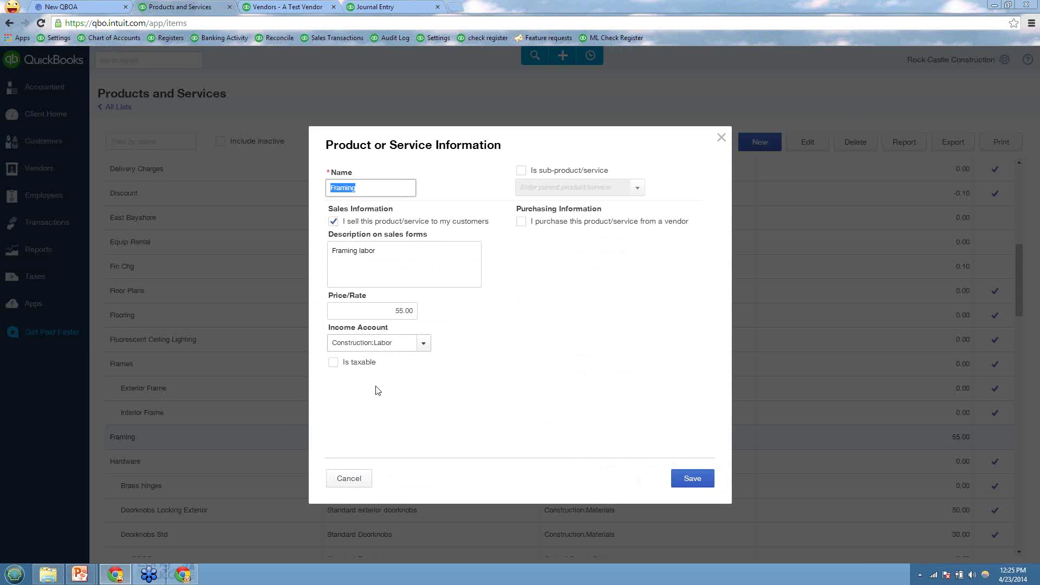
{"action": "left_click", "coordinate": [423, 343]}
{"action": "scroll", "coordinate": [410, 379], "scroll_direction": "down", "scroll_amount": 10}
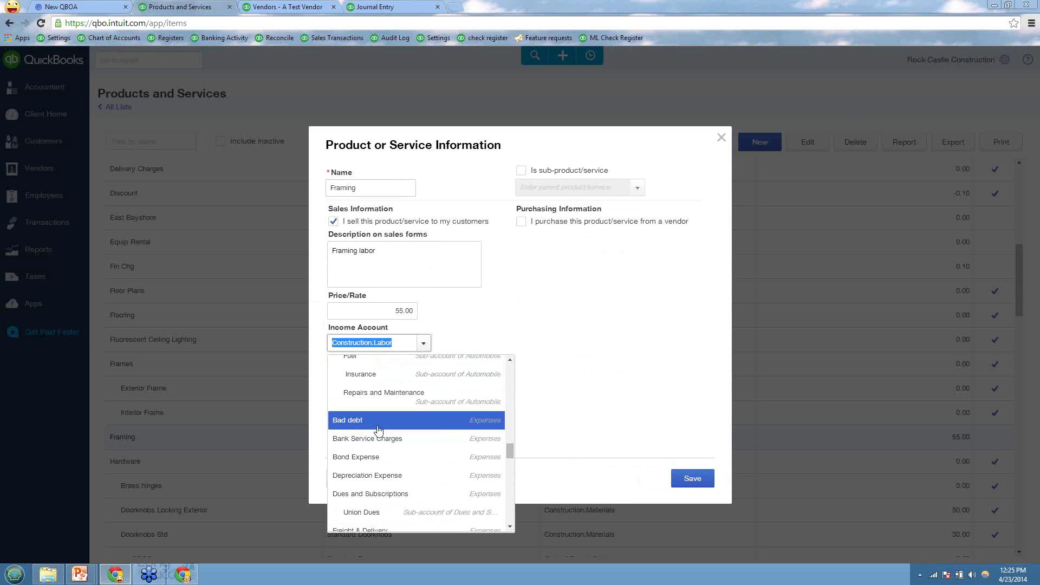
{"action": "scroll", "coordinate": [377, 429], "scroll_direction": "up", "scroll_amount": 3}
{"action": "left_click", "coordinate": [372, 389]}
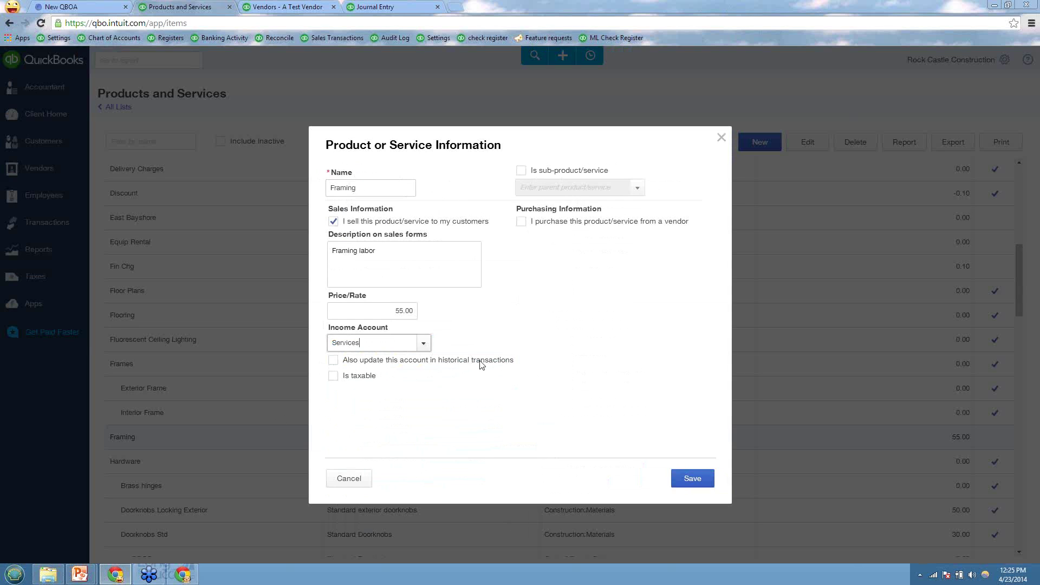
{"action": "left_click", "coordinate": [333, 360]}
{"action": "left_click", "coordinate": [687, 477]}
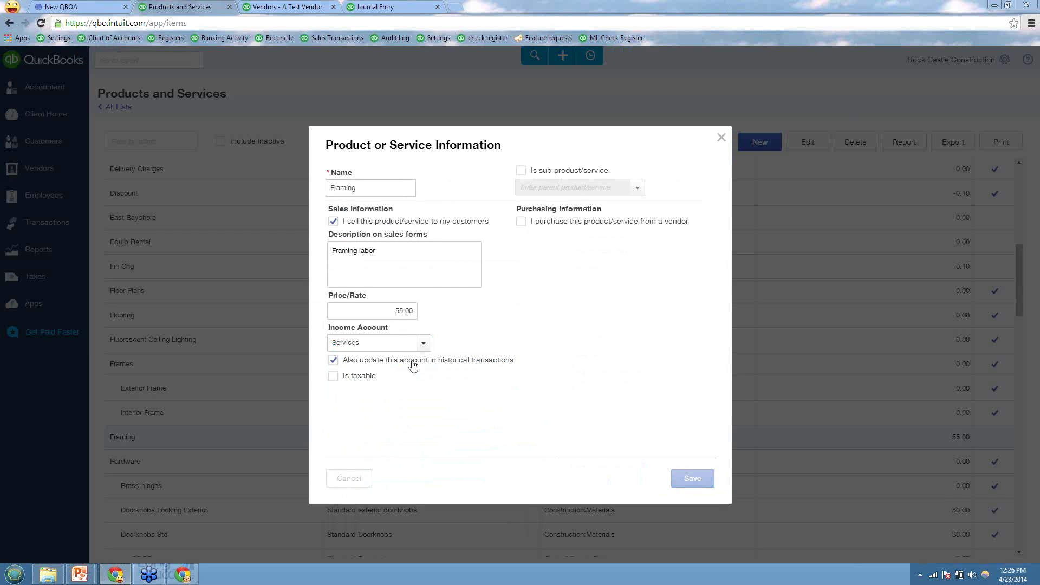
{"action": "scroll", "coordinate": [433, 368], "scroll_direction": "up", "scroll_amount": 2}
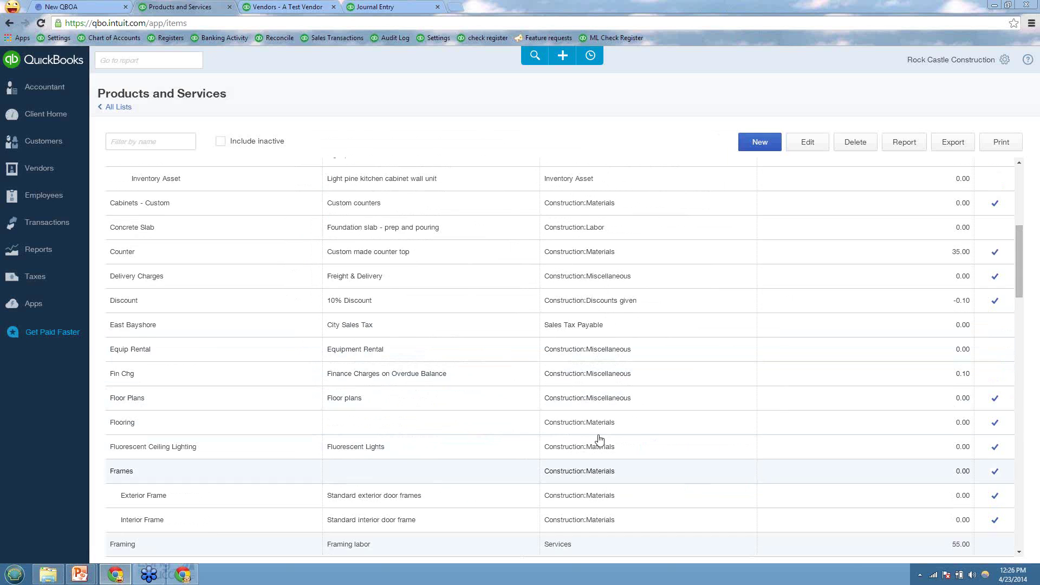
{"action": "scroll", "coordinate": [600, 439], "scroll_direction": "down", "scroll_amount": 3}
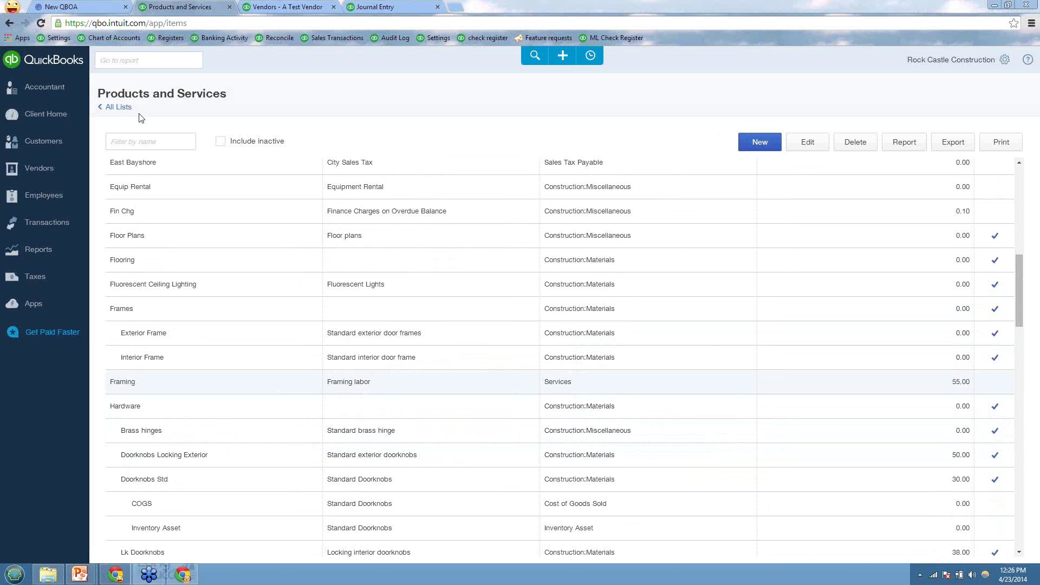
{"action": "left_click", "coordinate": [68, 8]}
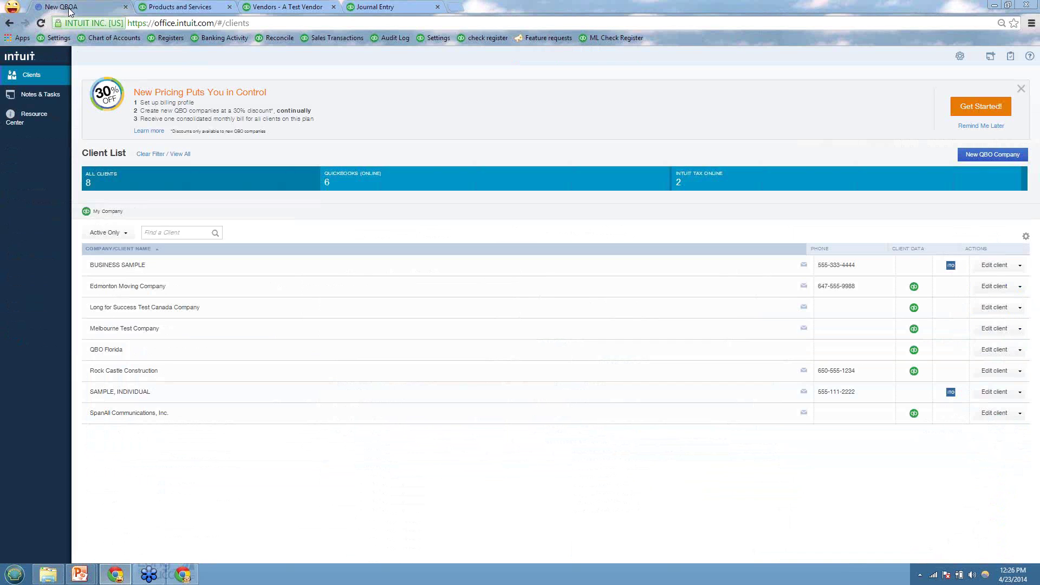
{"action": "left_click", "coordinate": [174, 7]}
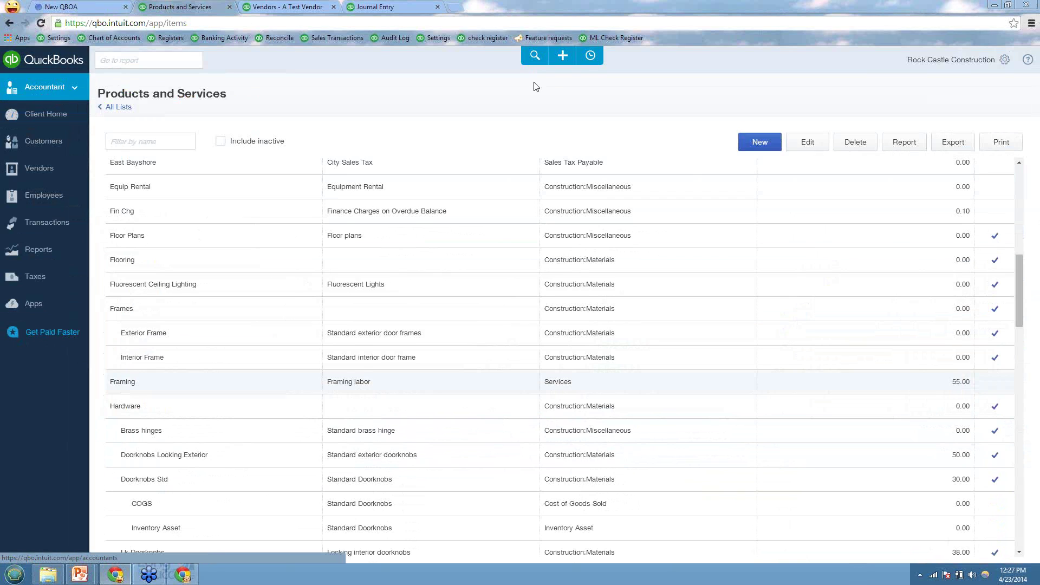
{"action": "left_click", "coordinate": [1005, 59]}
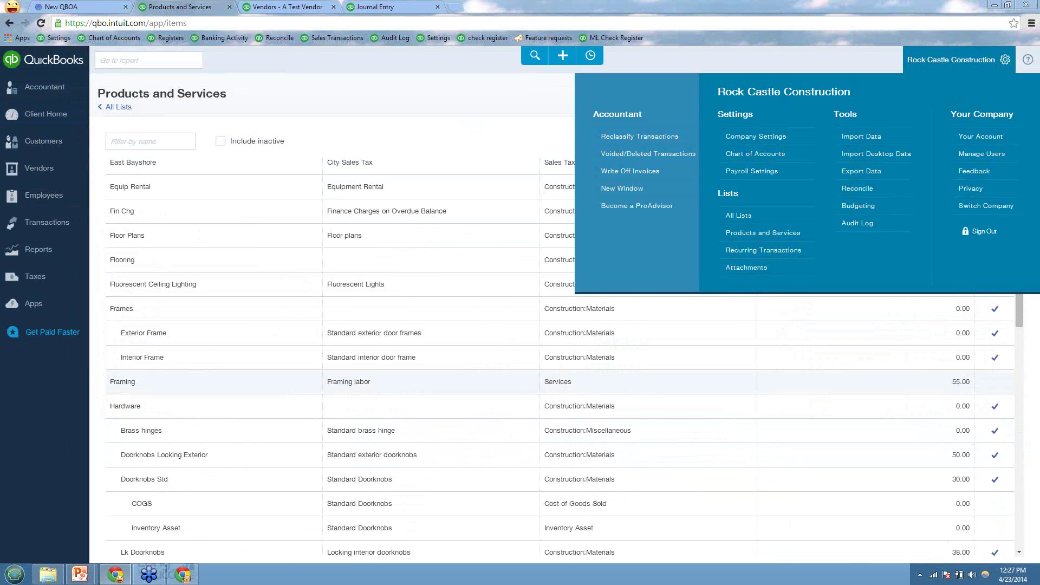
{"action": "key", "text": "Escape"}
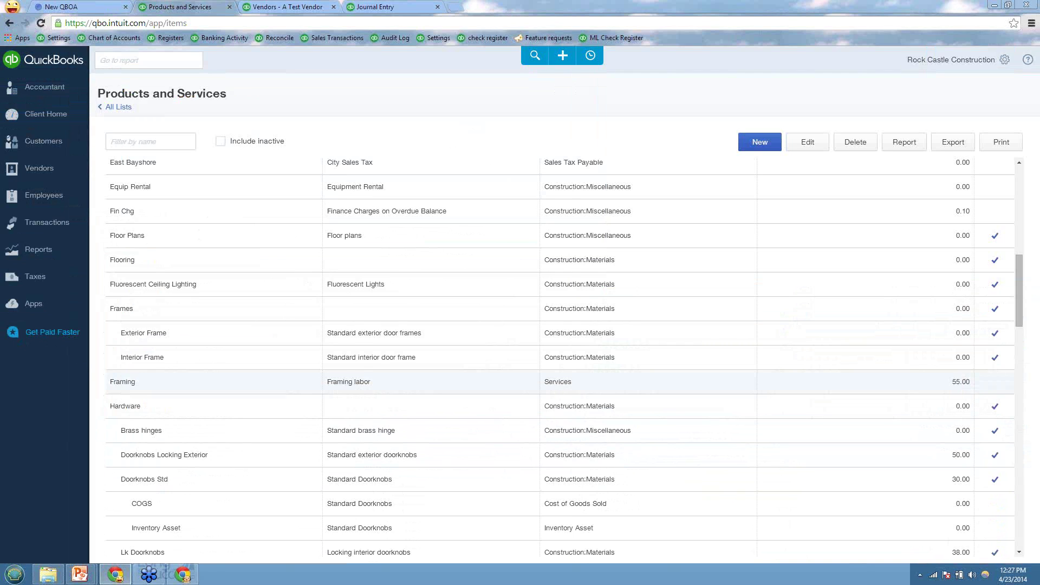
{"action": "left_click", "coordinate": [1027, 59]}
{"action": "left_click", "coordinate": [1005, 63]}
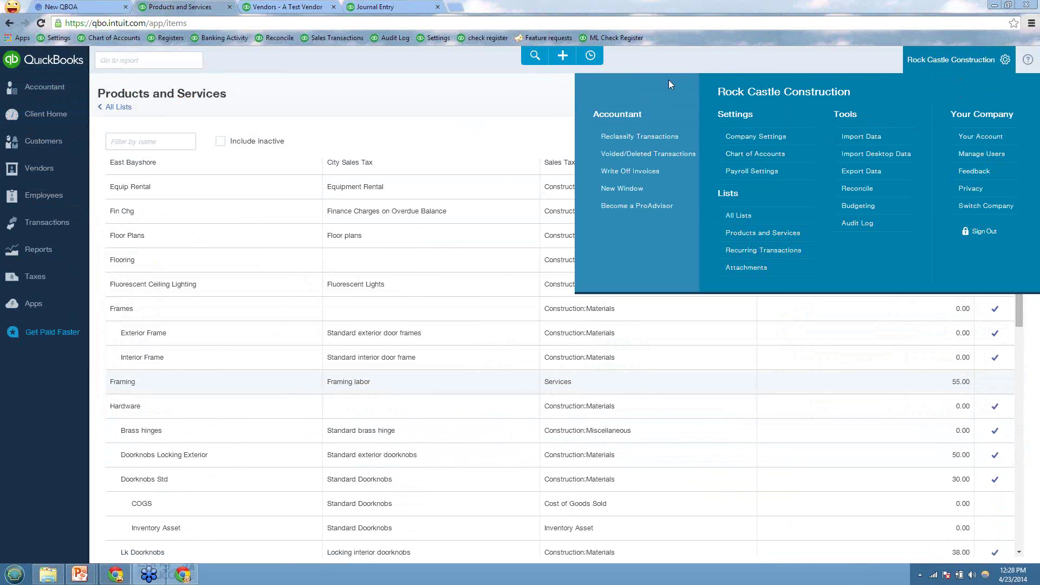
{"action": "left_click", "coordinate": [374, 93]}
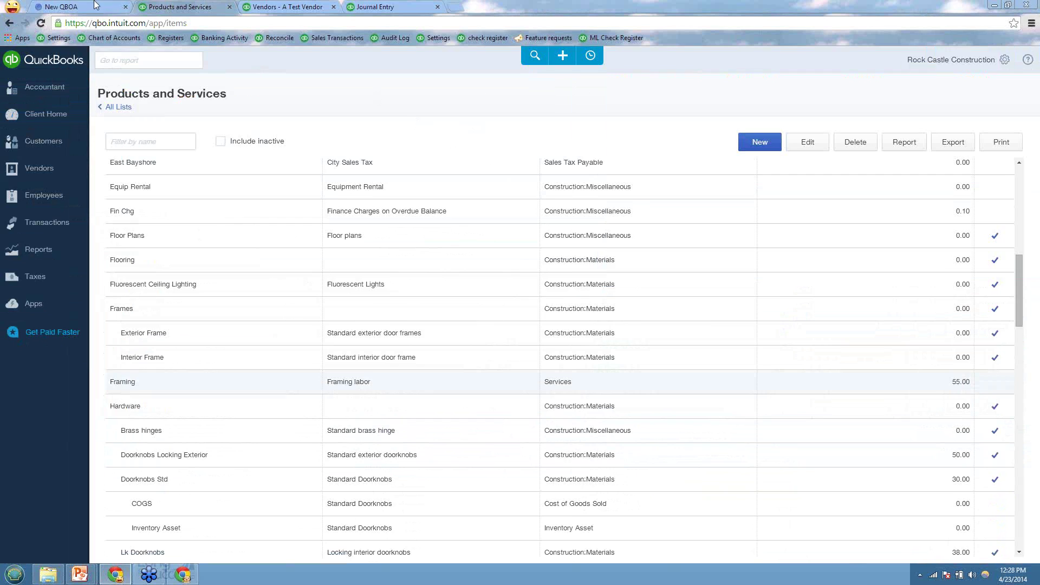
View the accountant's client list.
{"action": "left_click", "coordinate": [94, 5]}
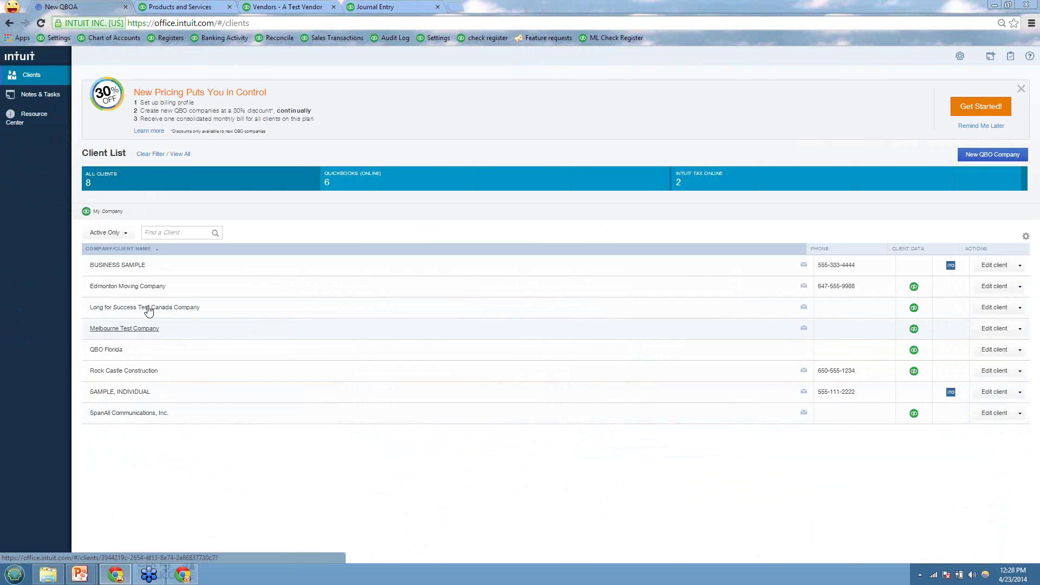
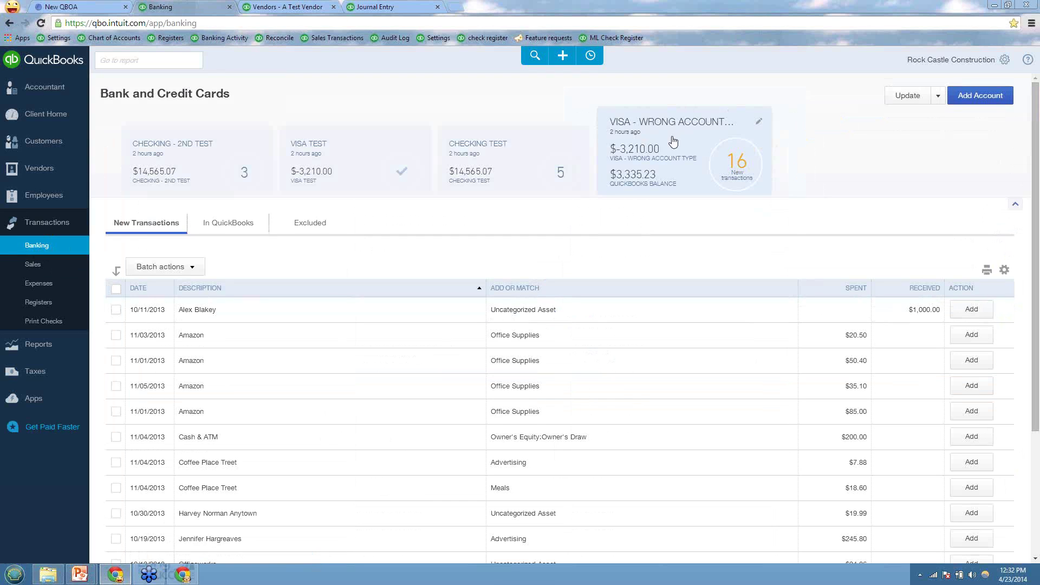
Open the chart of accounts alongside the banking page and compare the types of Visa Test and Visa - wrong account type.
{"action": "right_click", "coordinate": [119, 40]}
{"action": "left_click", "coordinate": [148, 50]}
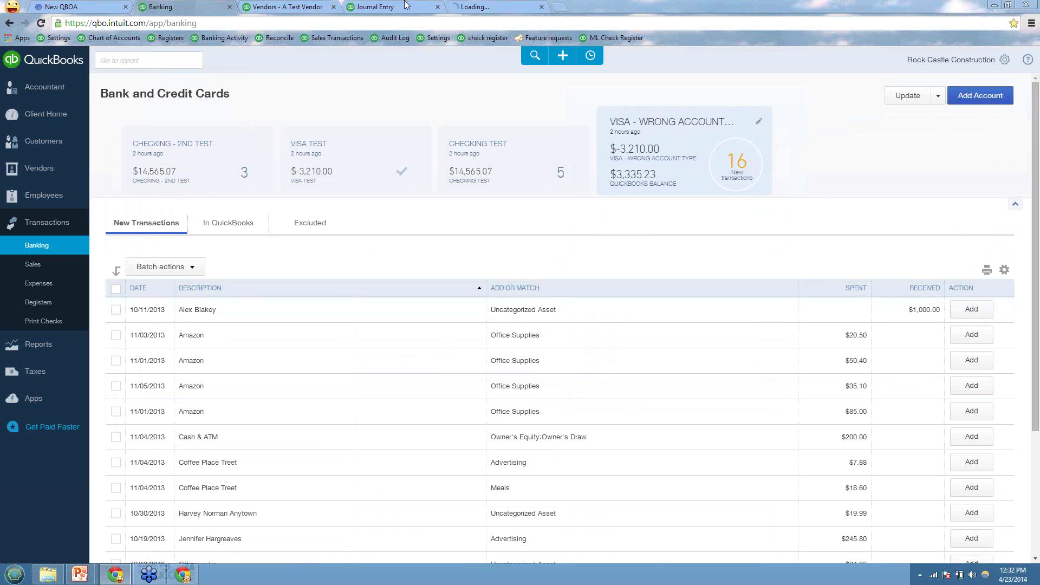
{"action": "left_click", "coordinate": [490, 6]}
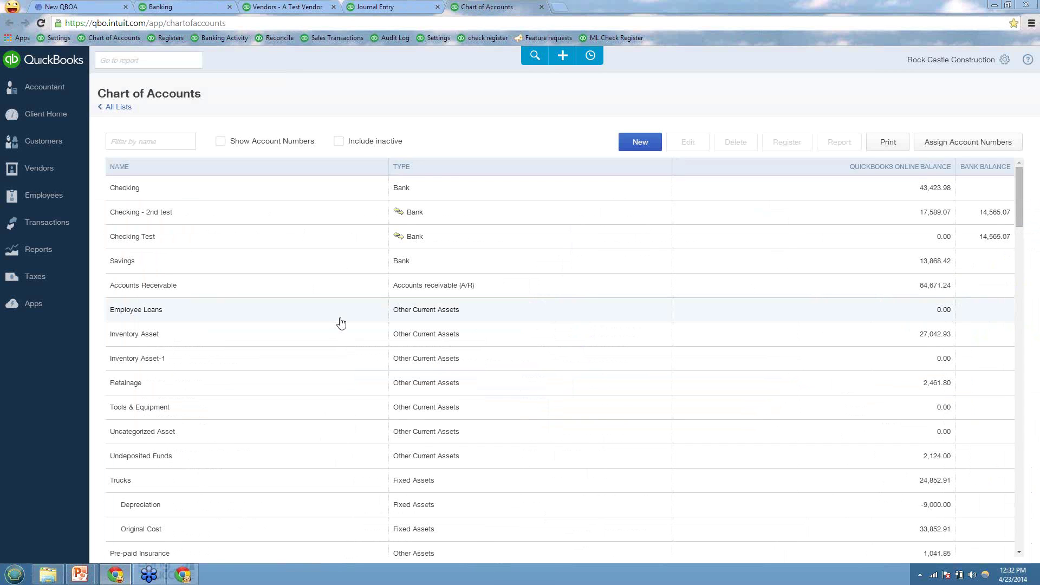
{"action": "scroll", "coordinate": [336, 325], "scroll_direction": "down", "scroll_amount": 4}
{"action": "scroll", "coordinate": [332, 329], "scroll_direction": "down", "scroll_amount": 5}
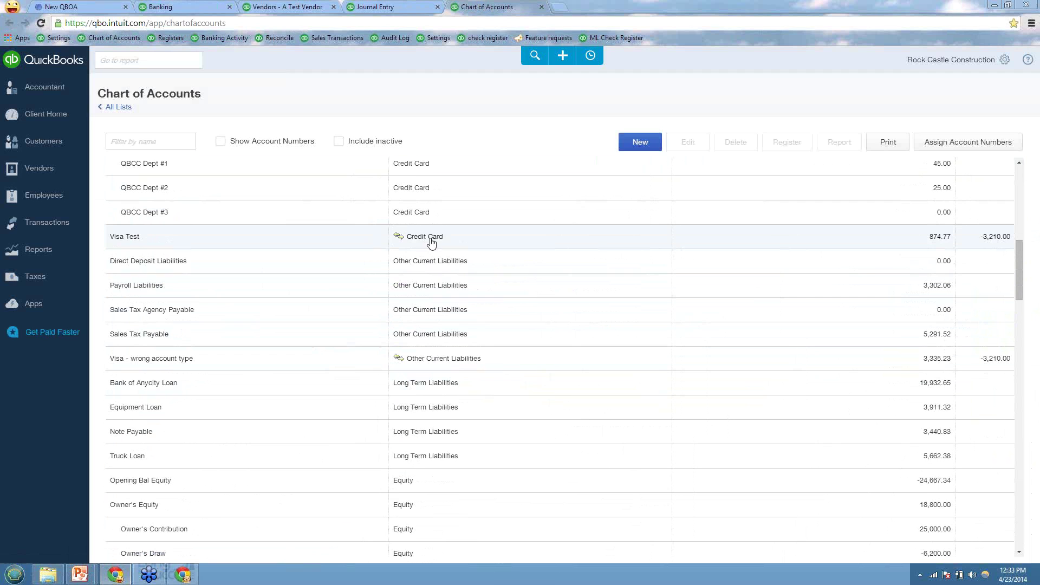
{"action": "scroll", "coordinate": [424, 282], "scroll_direction": "up", "scroll_amount": 9}
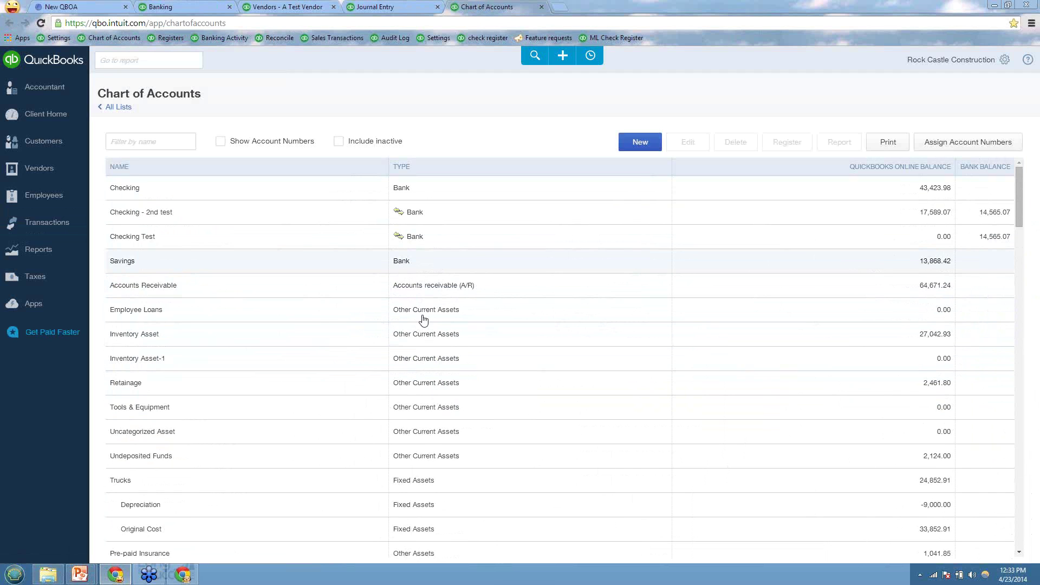
Try to add the downloaded 11/03/2013 Amazon transaction of the wrong-type Visa account under Office Supplies.
{"action": "left_click", "coordinate": [205, 8]}
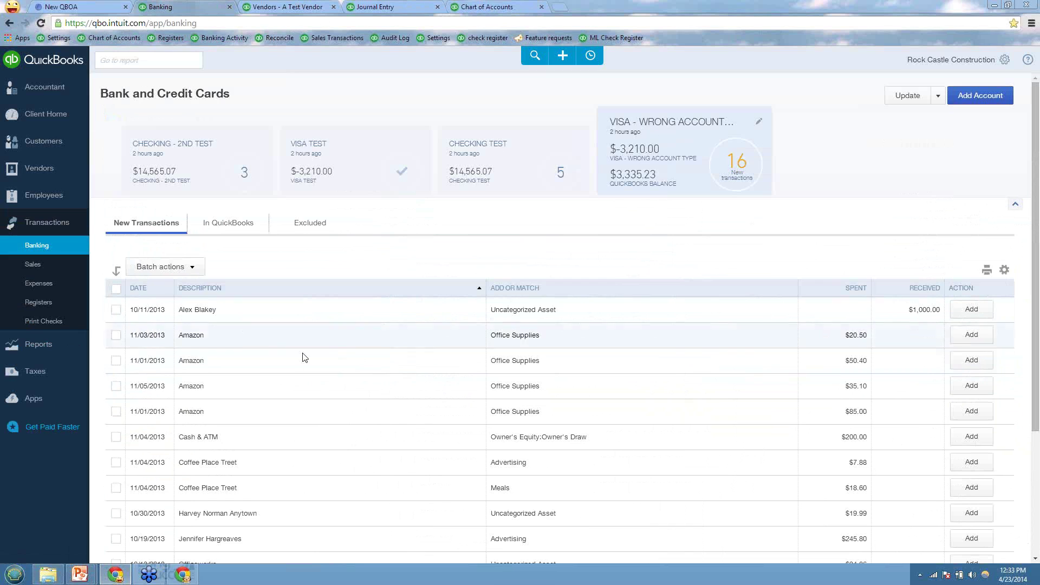
{"action": "left_click", "coordinate": [223, 336]}
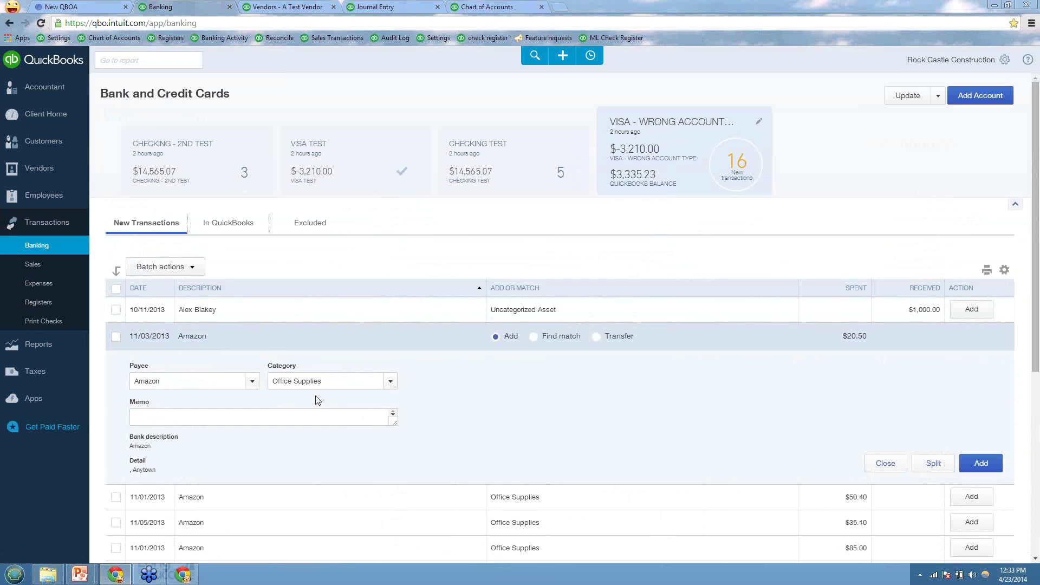
{"action": "left_click", "coordinate": [982, 464]}
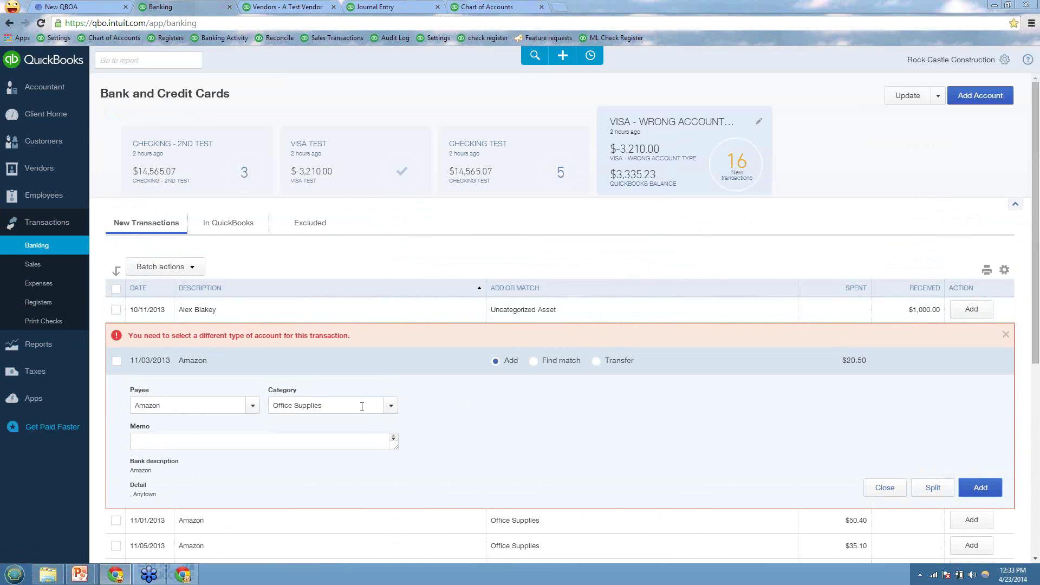
Try to add the 11/03/2013 Amazon transaction with its category changed to Advertising.
{"action": "left_click", "coordinate": [389, 408]}
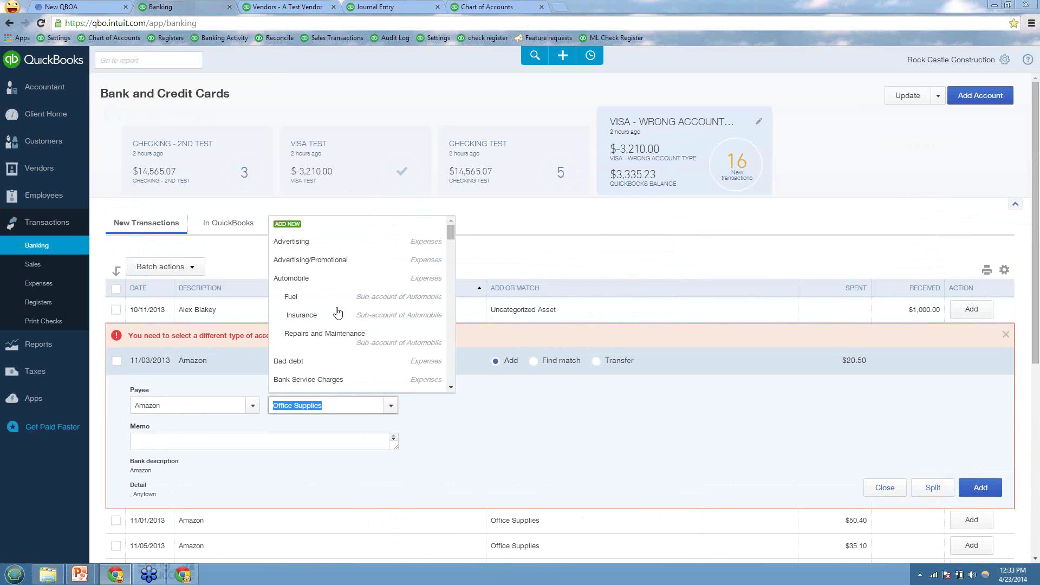
{"action": "left_click", "coordinate": [335, 242]}
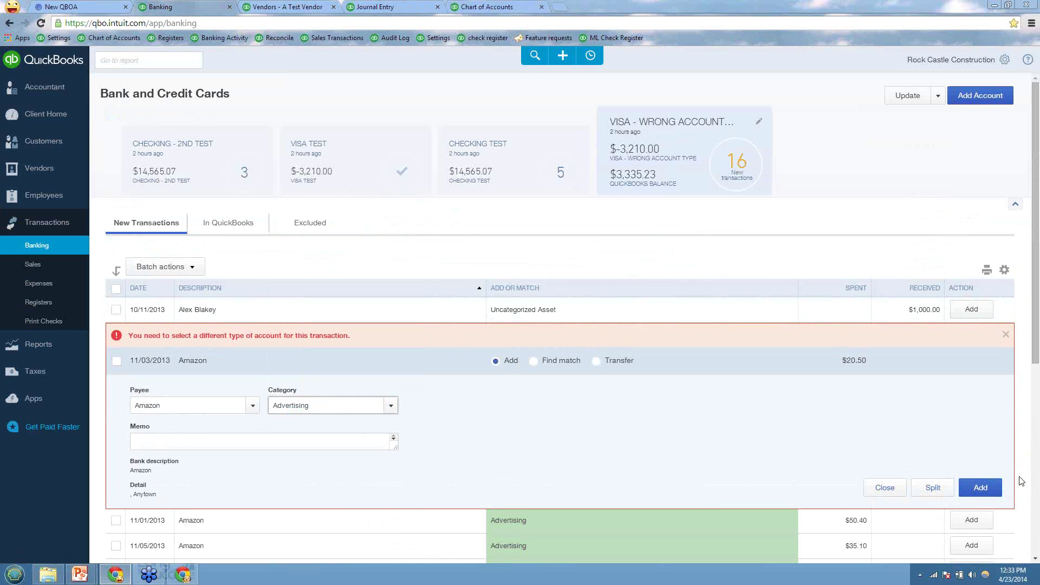
{"action": "left_click", "coordinate": [979, 487]}
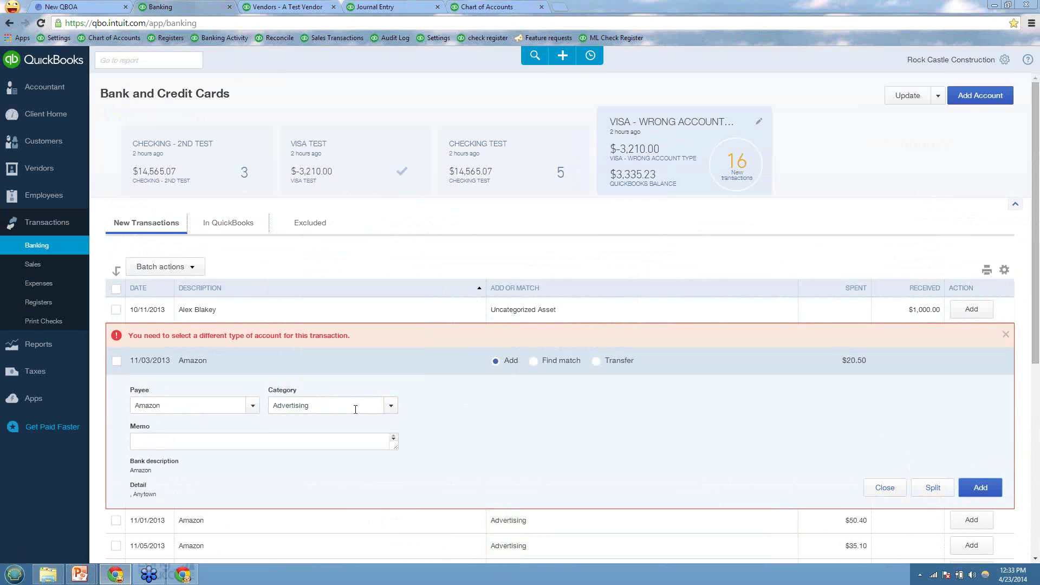
Set the 11/03/2013 Amazon transaction's category back to Office Supplies.
{"action": "left_click", "coordinate": [390, 405]}
{"action": "scroll", "coordinate": [358, 333], "scroll_direction": "down", "scroll_amount": 7}
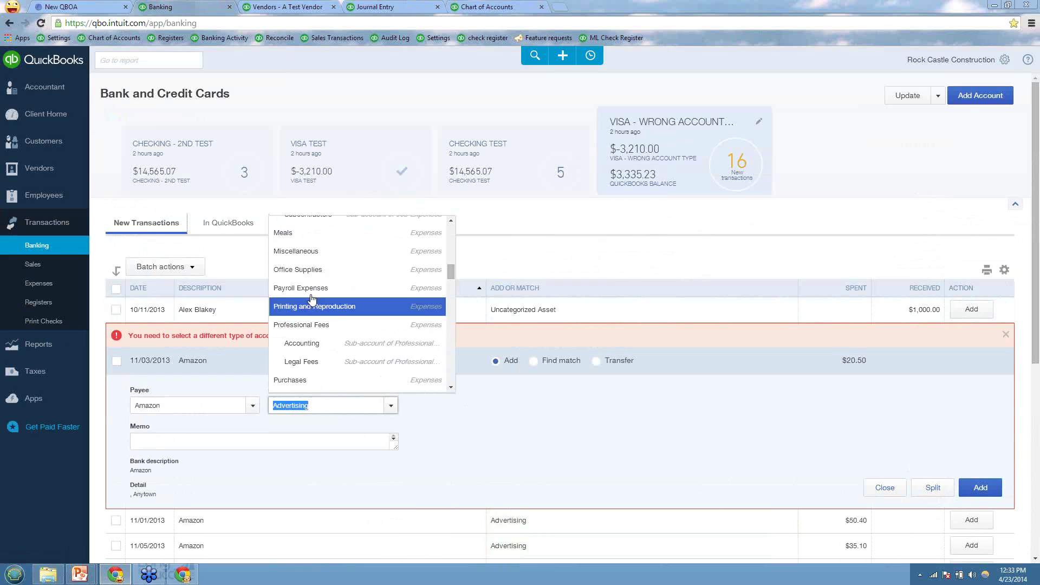
{"action": "left_click", "coordinate": [301, 269]}
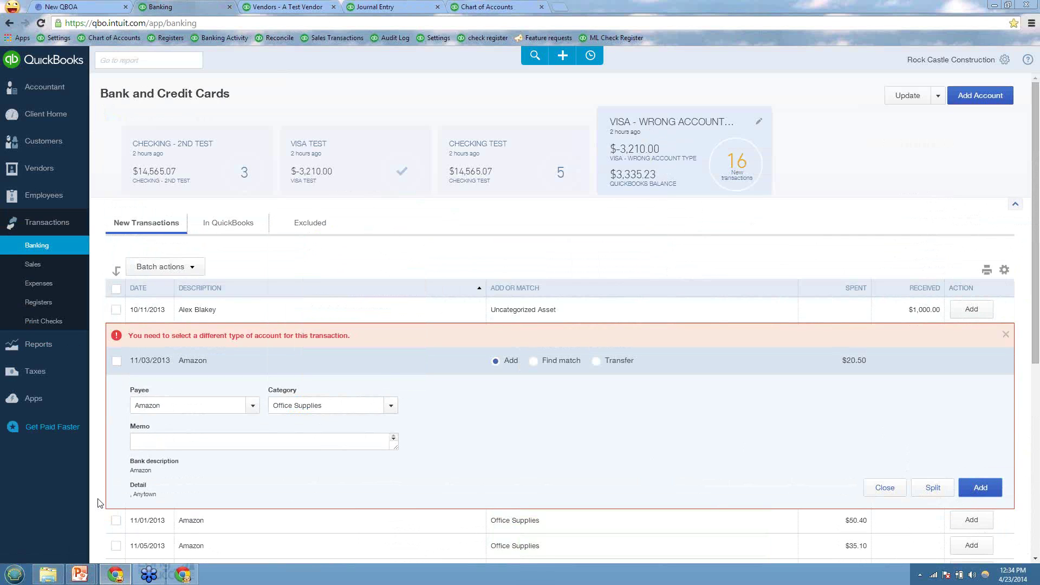
Switch to PowerPoint and show the Downloaded Transactions slide full screen again.
{"action": "mouse_move", "coordinate": [80, 574]}
{"action": "left_click", "coordinate": [166, 529]}
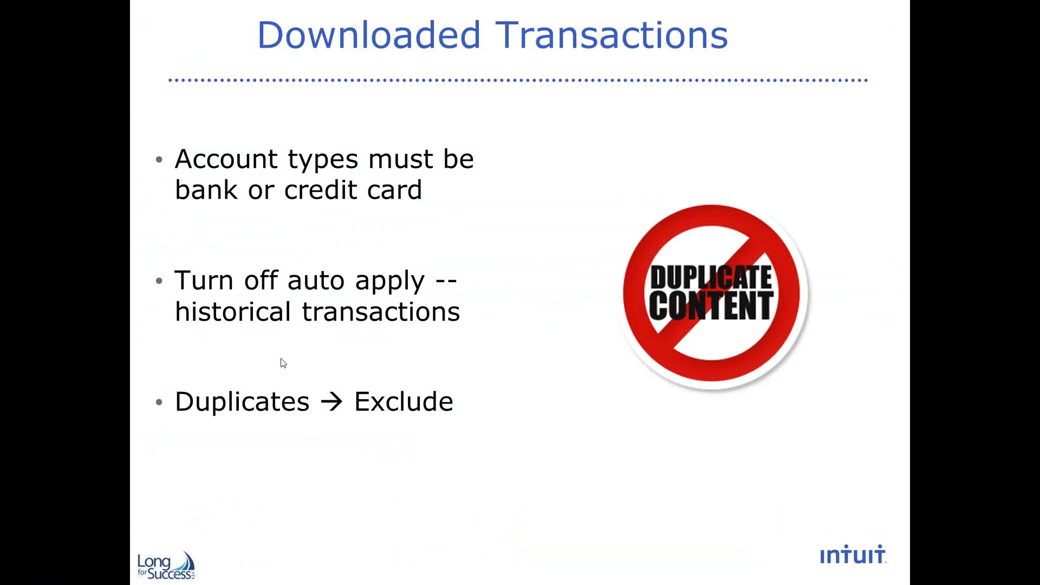
{"action": "key", "text": "Escape"}
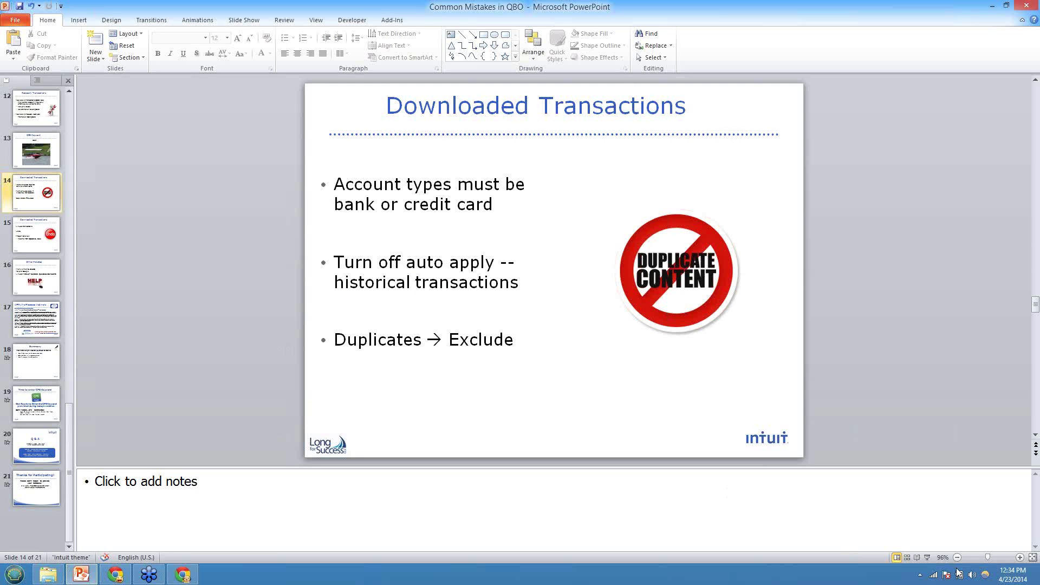
{"action": "left_click", "coordinate": [927, 557]}
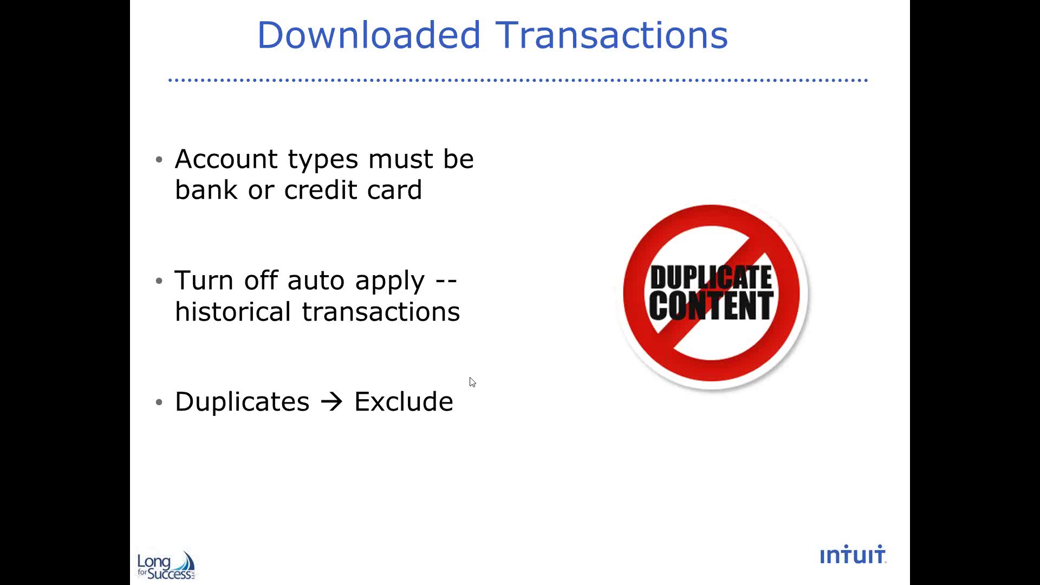
Switch back to QuickBooks in the browser and view the new downloaded transactions of the Checking Test account.
{"action": "key", "text": "alt+Tab"}
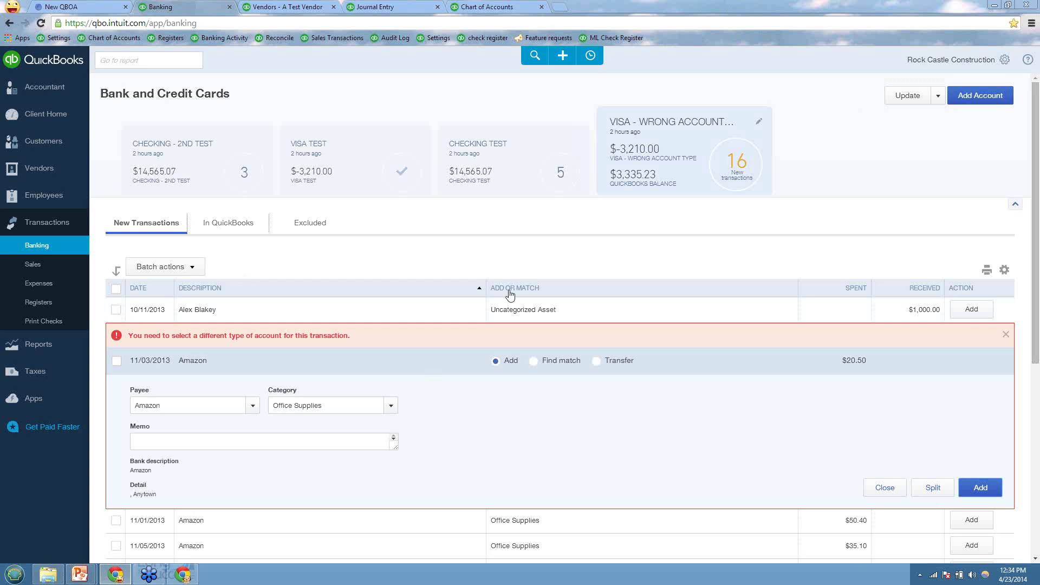
{"action": "left_click", "coordinate": [501, 169]}
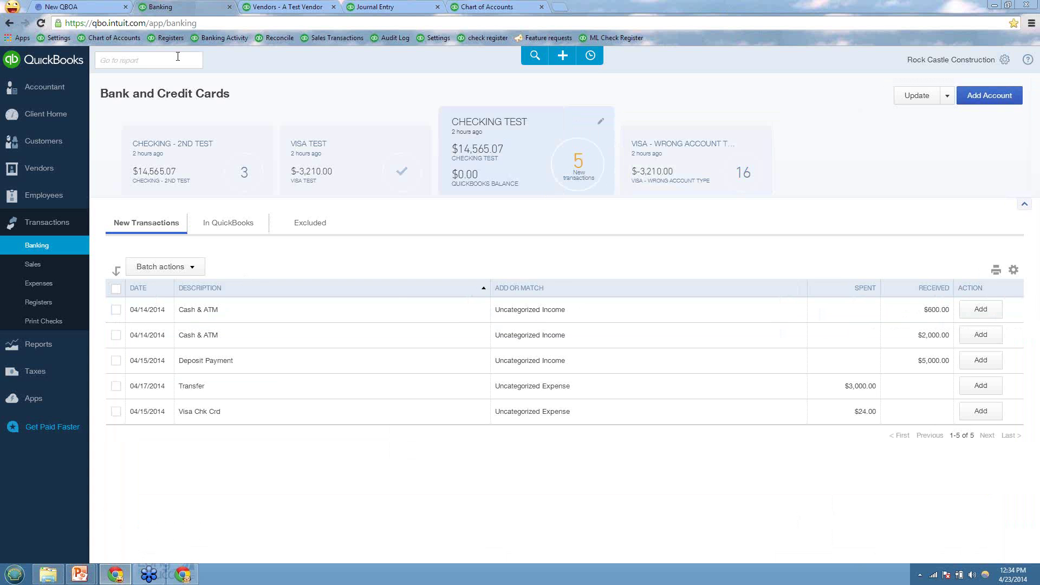
Open the company preferences separately, review the automatic credit application preference for sales forms, and leave without saving.
{"action": "right_click", "coordinate": [53, 37]}
{"action": "left_click", "coordinate": [76, 43]}
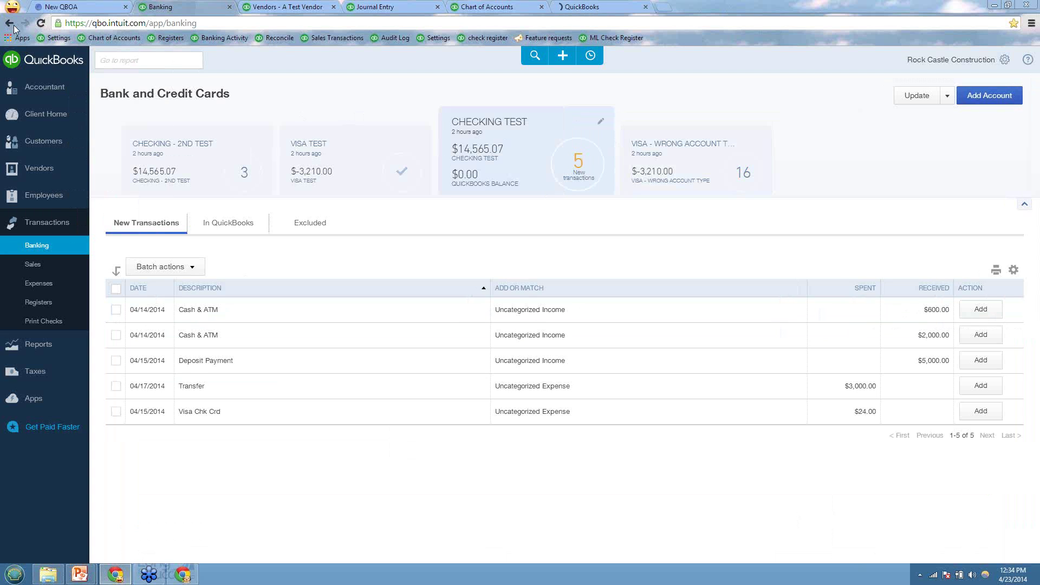
{"action": "left_click", "coordinate": [586, 6]}
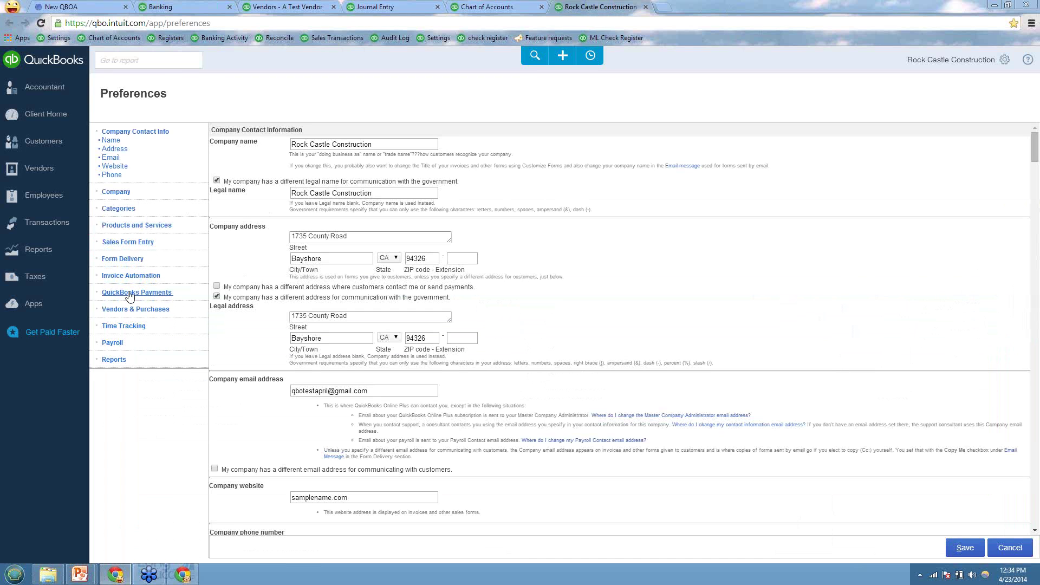
{"action": "left_click", "coordinate": [129, 242]}
{"action": "left_click", "coordinate": [128, 178]}
{"action": "scroll", "coordinate": [231, 384], "scroll_direction": "down", "scroll_amount": 1}
{"action": "scroll", "coordinate": [232, 385], "scroll_direction": "down", "scroll_amount": 15}
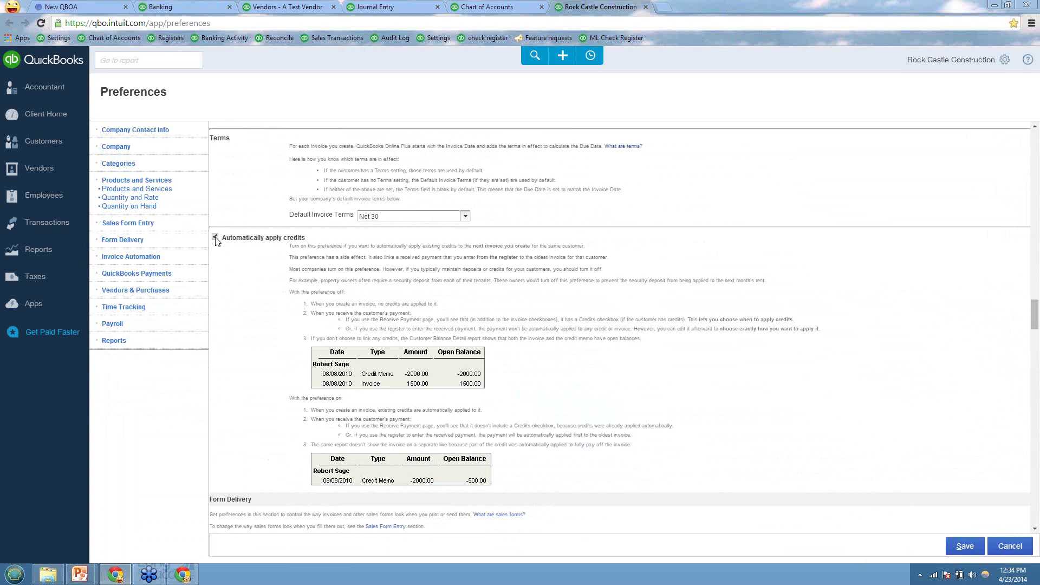
{"action": "scroll", "coordinate": [233, 276], "scroll_direction": "up", "scroll_amount": 2}
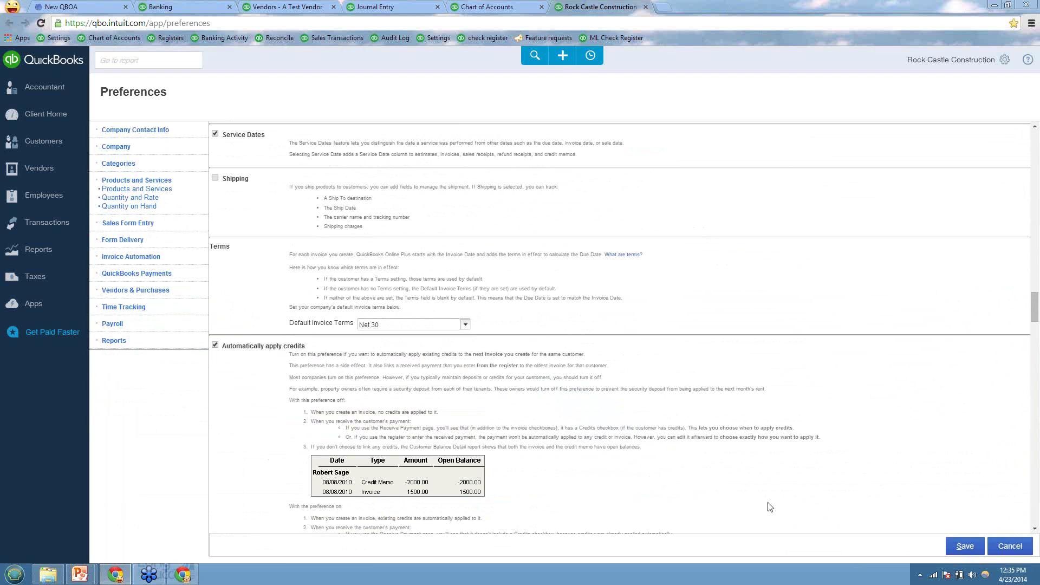
{"action": "left_click", "coordinate": [1009, 547]}
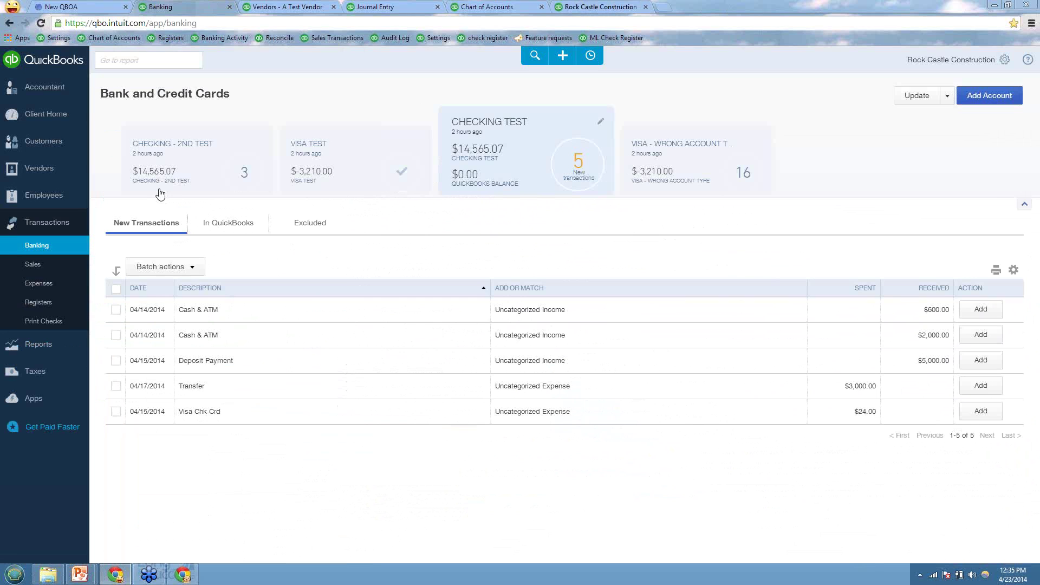
Review the new transactions of Checking - 2nd Test and the new, In QuickBooks and Excluded transactions of Visa Test.
{"action": "left_click", "coordinate": [201, 162]}
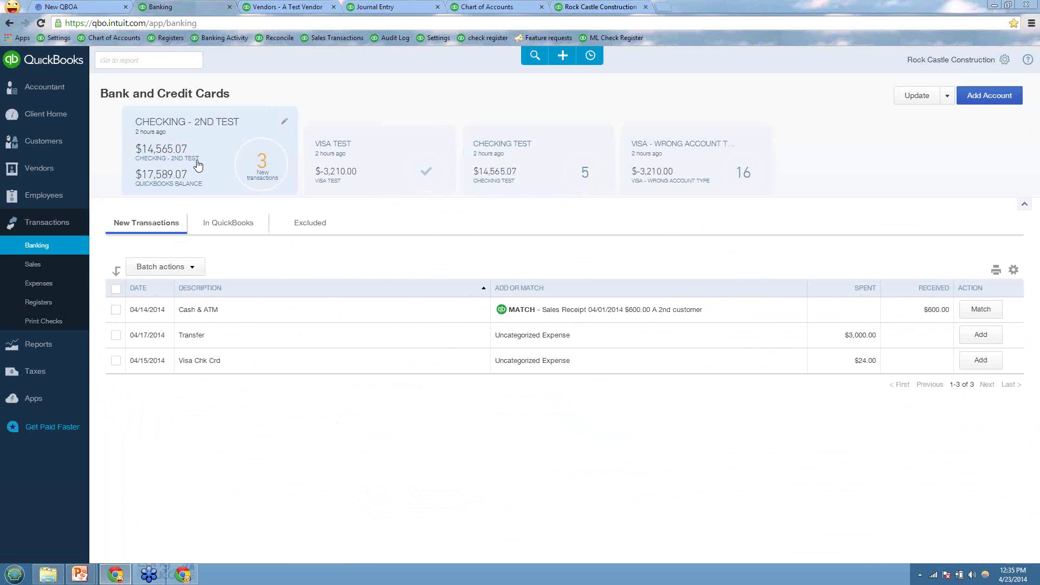
{"action": "left_click", "coordinate": [377, 164]}
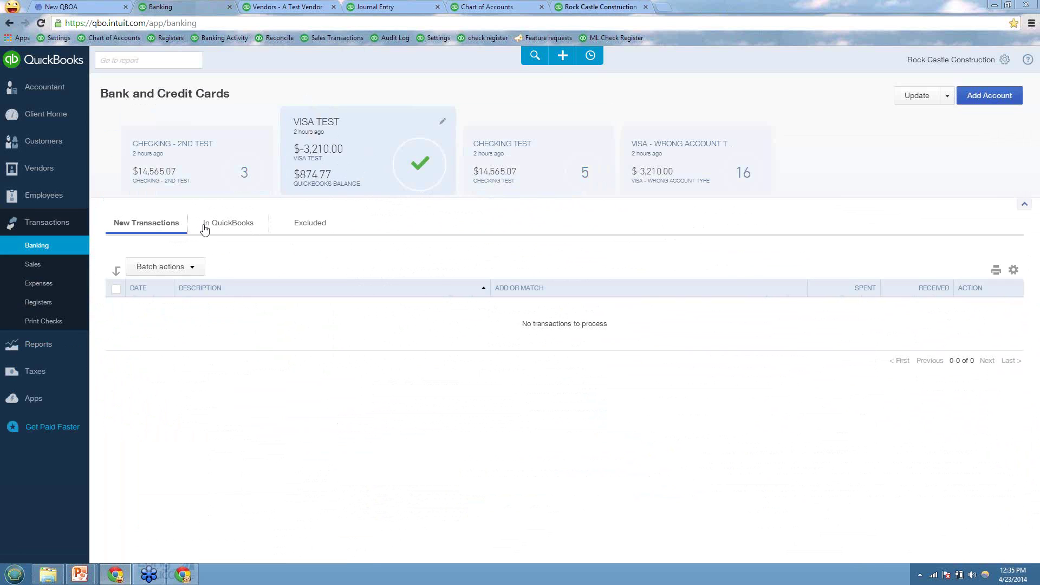
{"action": "left_click", "coordinate": [246, 226]}
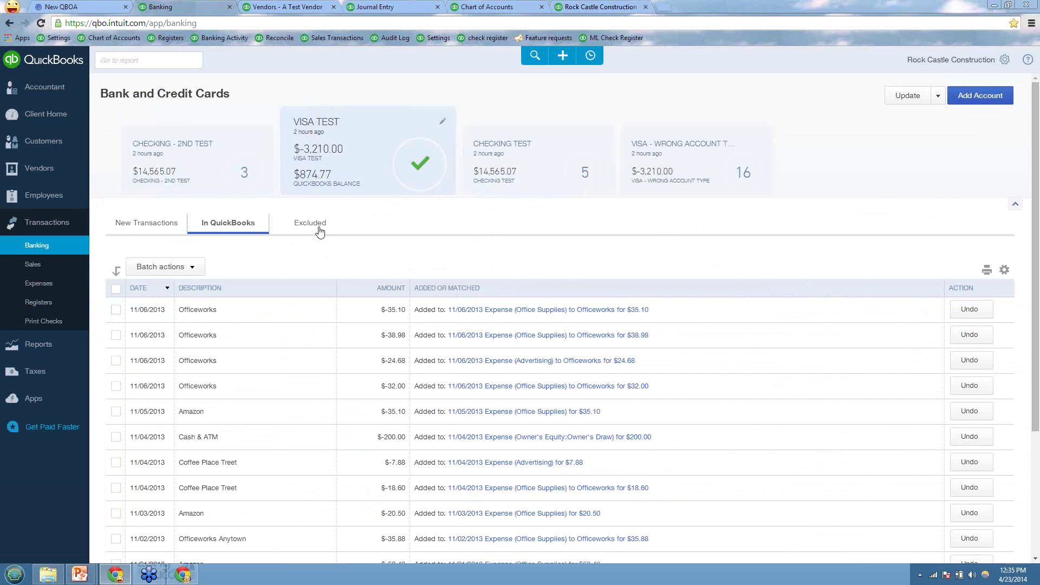
{"action": "left_click", "coordinate": [319, 229]}
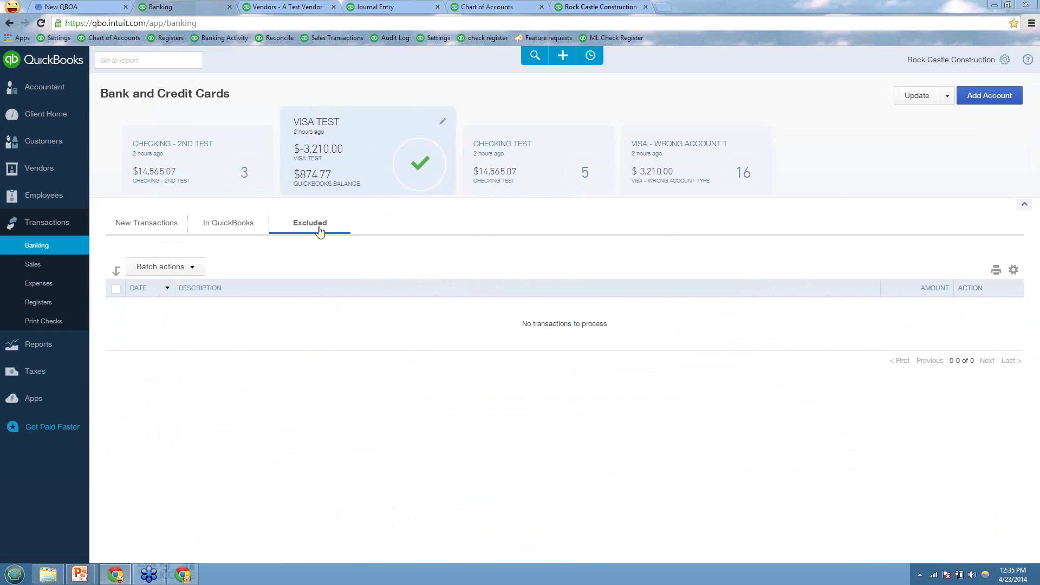
Sort Visa Test's In QuickBooks transactions by oldest date first and select those dated 10/11/2013 through 10/30/2013.
{"action": "left_click", "coordinate": [219, 231]}
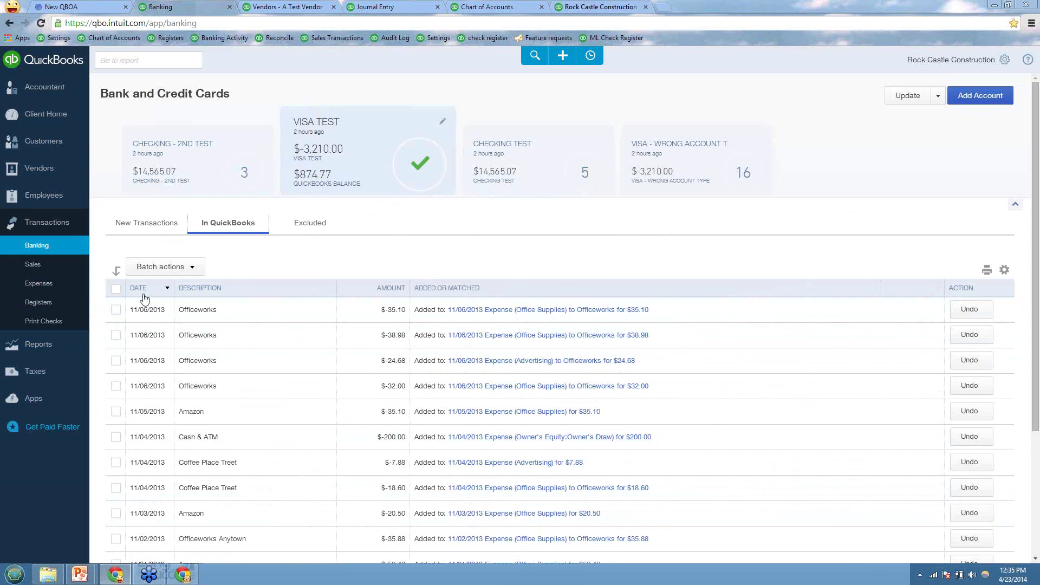
{"action": "left_click", "coordinate": [116, 290]}
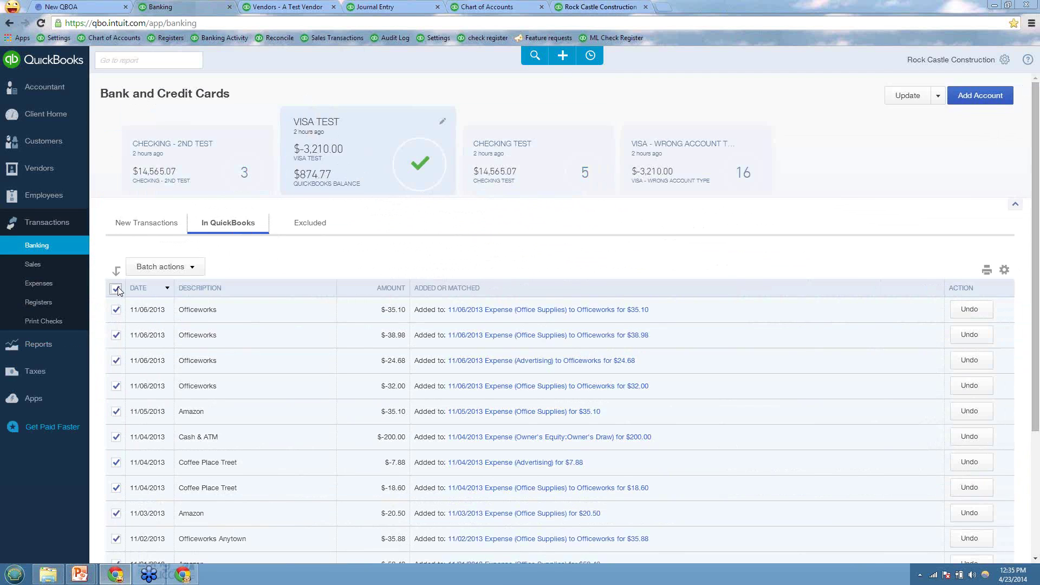
{"action": "left_click", "coordinate": [139, 290]}
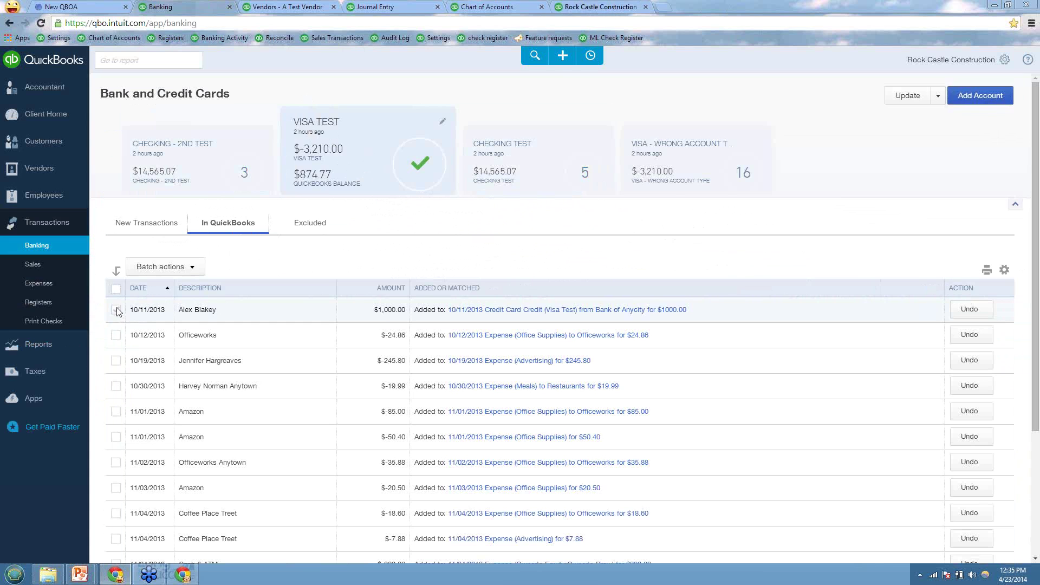
{"action": "left_click", "coordinate": [116, 309]}
{"action": "scroll", "coordinate": [153, 439], "scroll_direction": "down", "scroll_amount": 3}
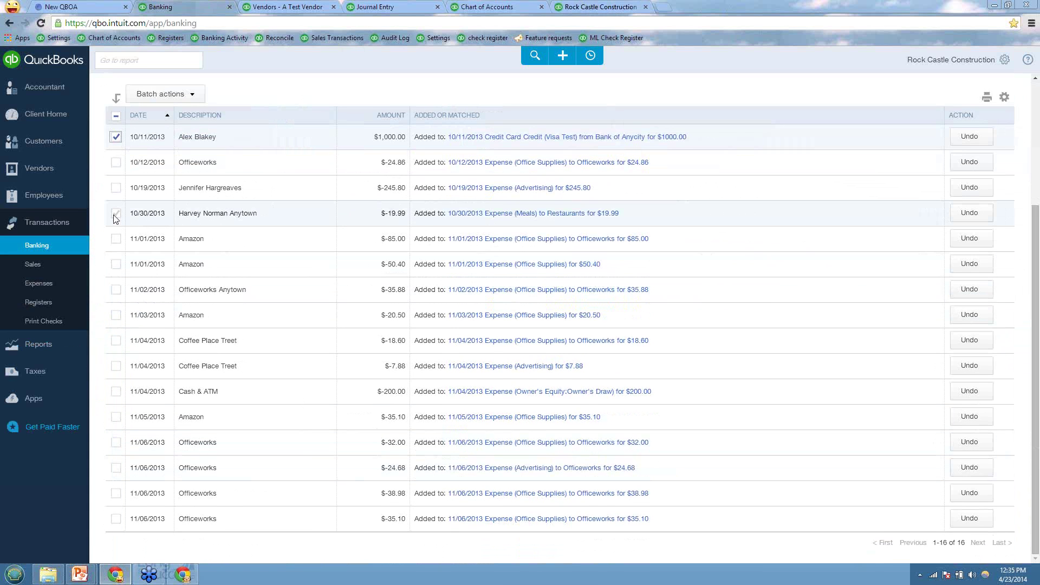
{"action": "left_click", "coordinate": [116, 216], "text": "shift"}
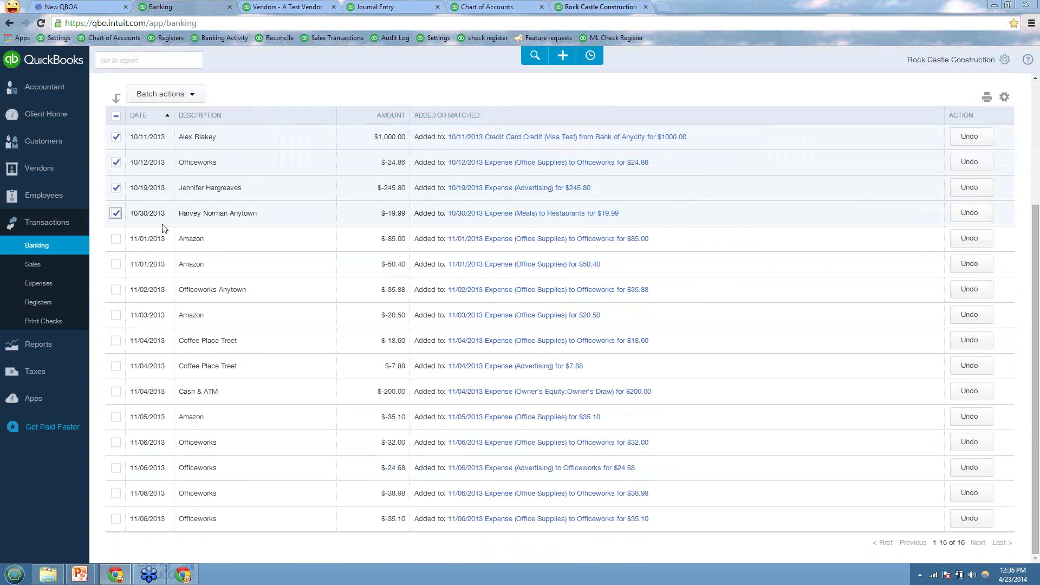
Clear the selection and select the range of transactions dated 10/11/2013 through 10/30/2013 again.
{"action": "left_click", "coordinate": [116, 116]}
{"action": "left_click", "coordinate": [116, 115]}
{"action": "left_click", "coordinate": [116, 136]}
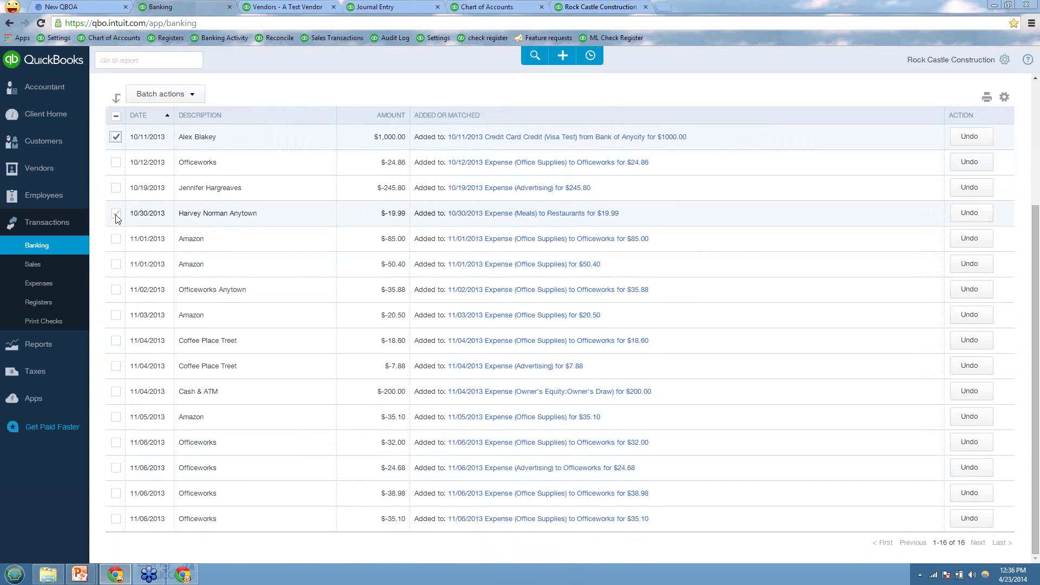
{"action": "left_click", "coordinate": [115, 213], "text": "shift"}
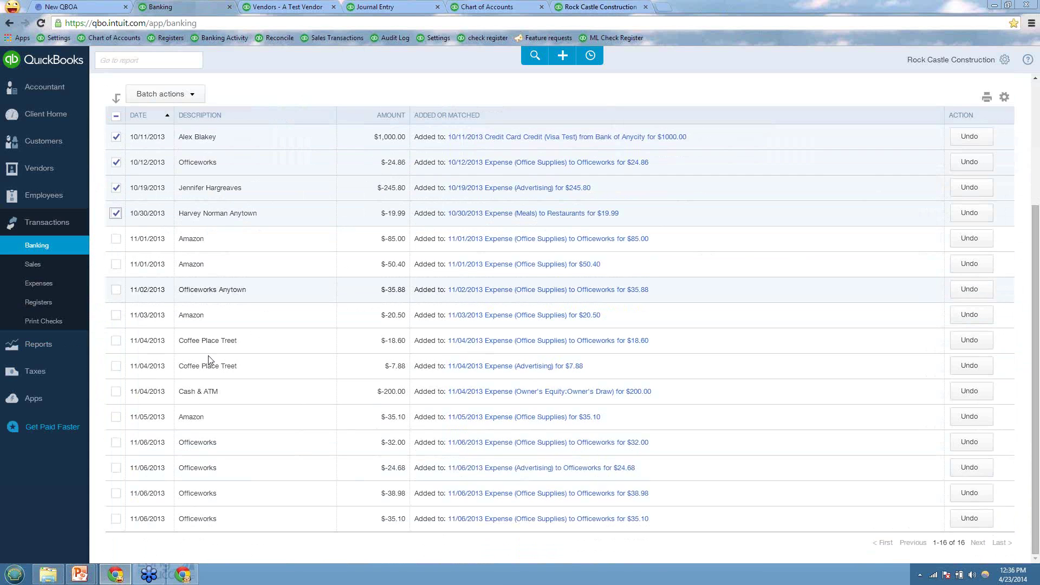
Reselect Visa Test's In QuickBooks transactions dated 10/11/2013 through 10/30/2013 and undo them as a batch.
{"action": "left_click", "coordinate": [115, 116]}
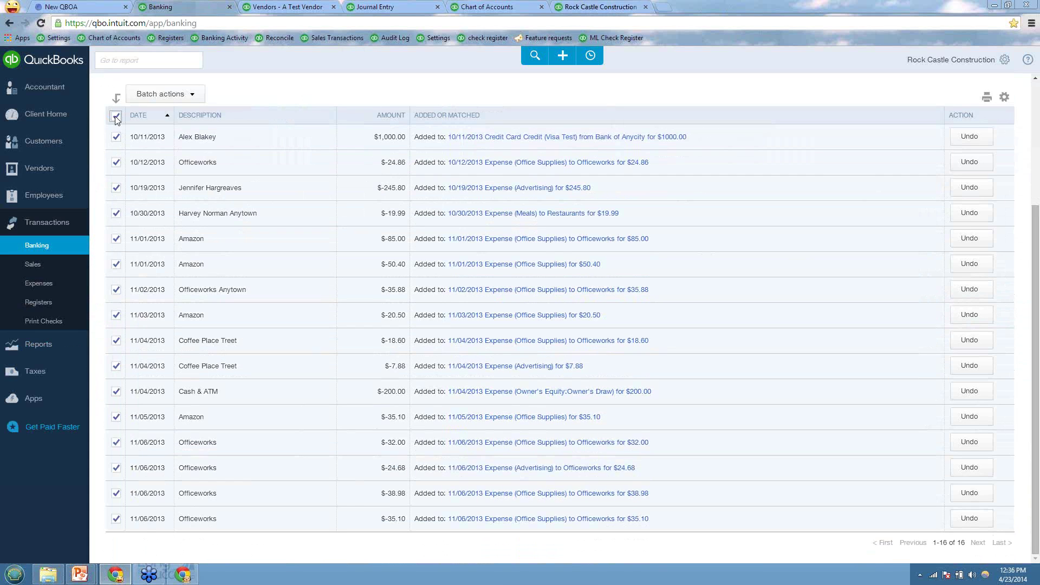
{"action": "left_click", "coordinate": [115, 116]}
{"action": "left_click", "coordinate": [116, 137]}
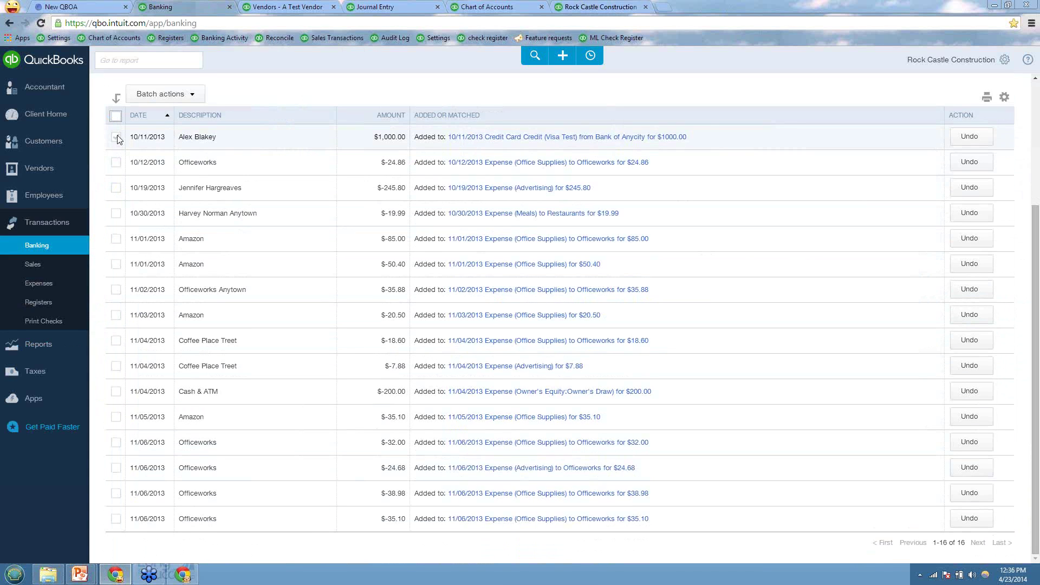
{"action": "left_click", "coordinate": [116, 213], "text": "shift"}
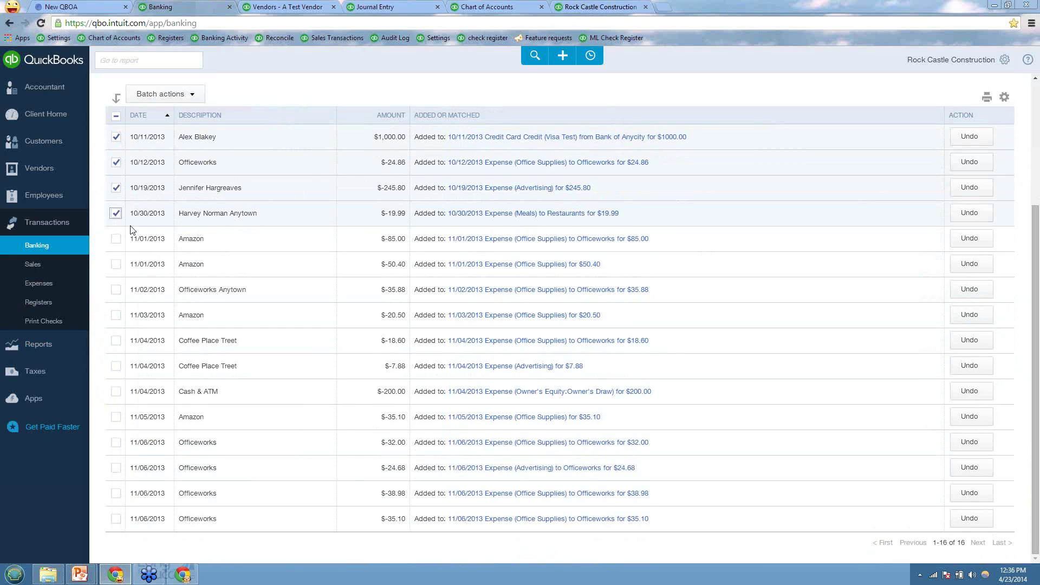
{"action": "scroll", "coordinate": [234, 199], "scroll_direction": "up", "scroll_amount": 2}
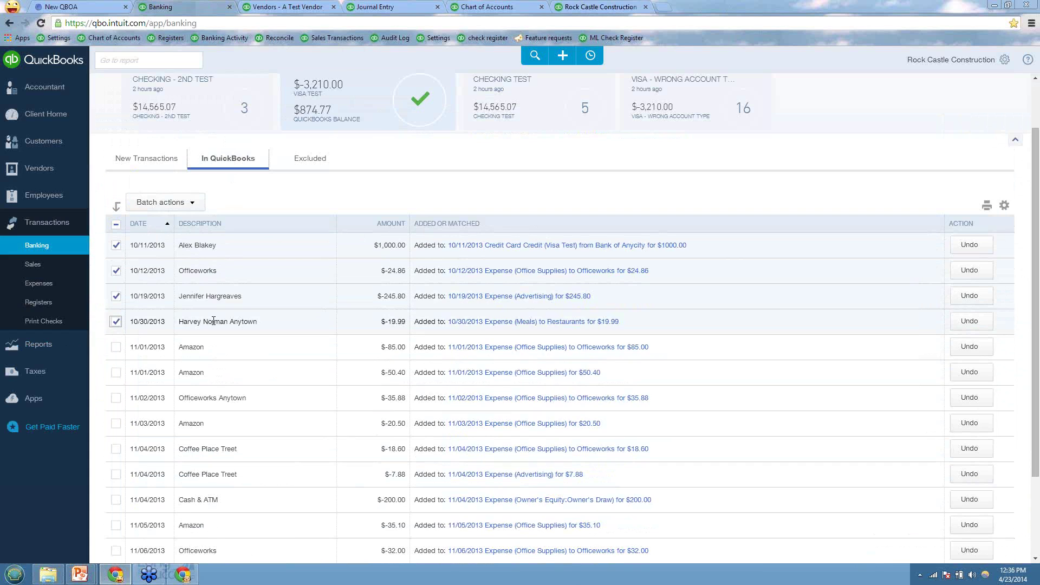
{"action": "left_click", "coordinate": [157, 204]}
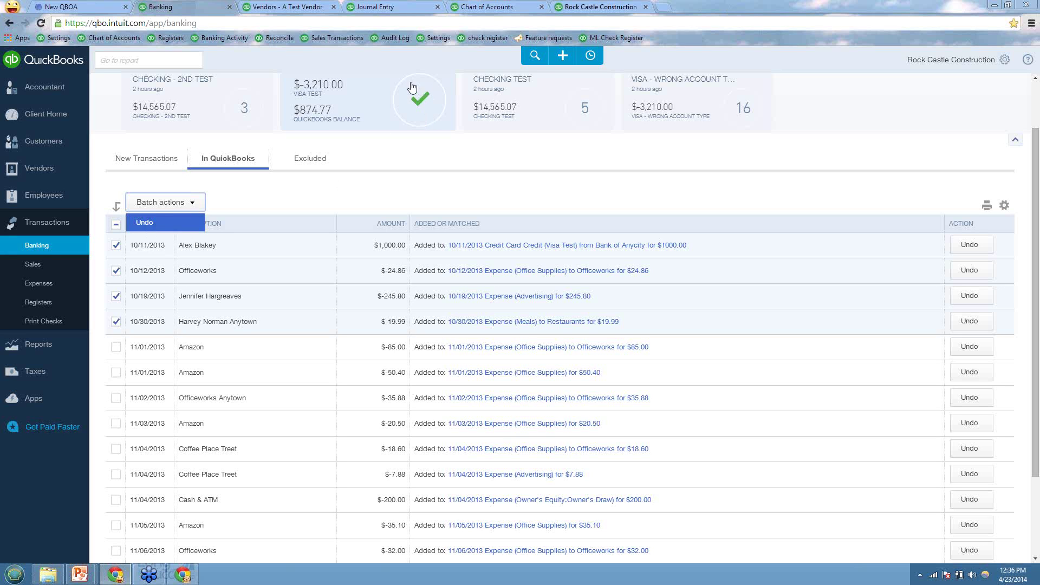
{"action": "scroll", "coordinate": [412, 152], "scroll_direction": "up", "scroll_amount": 1}
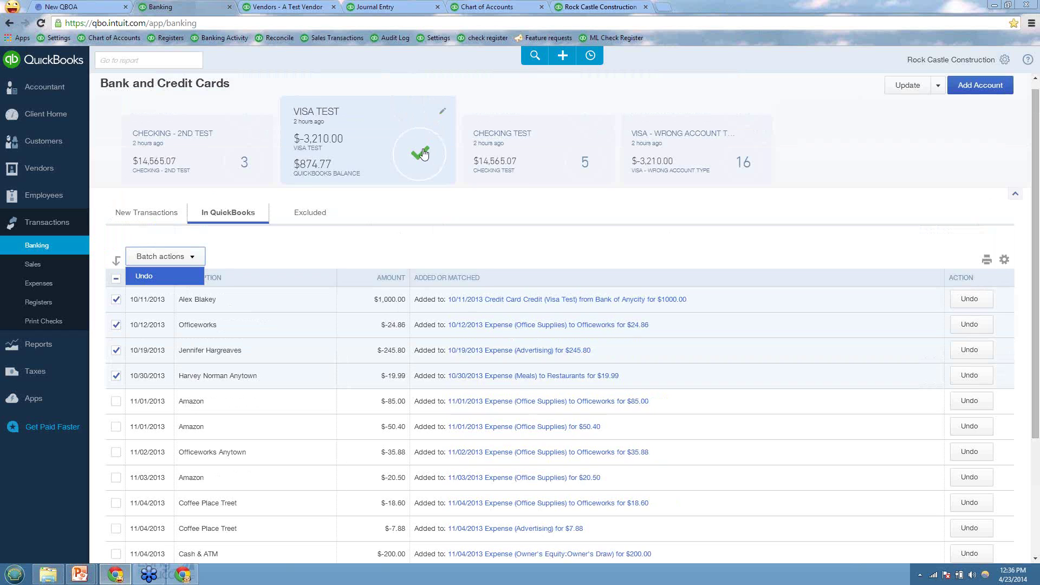
{"action": "left_click", "coordinate": [145, 277]}
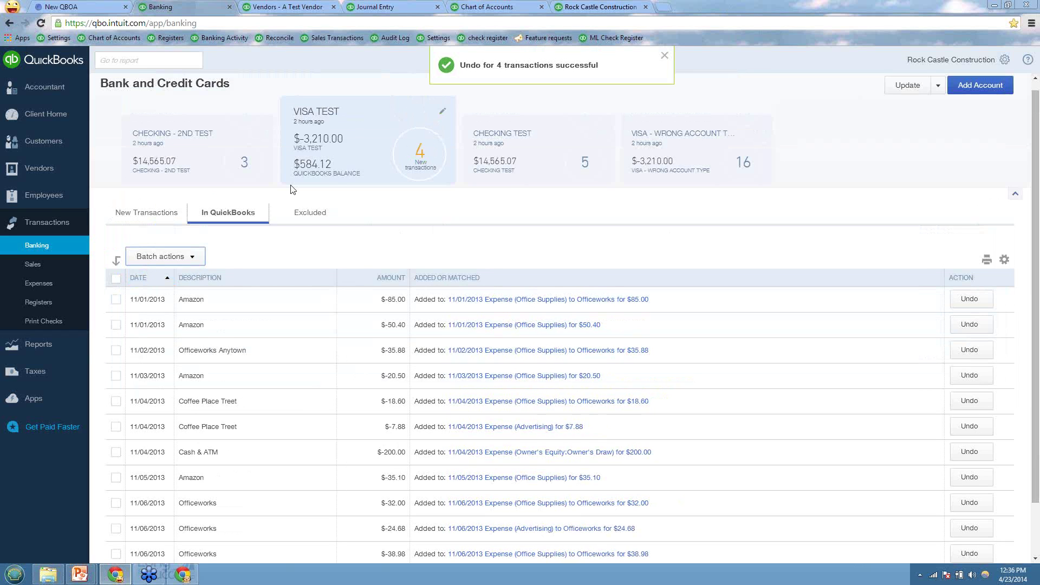
Exclude all of Visa Test's new transactions dated 10/11/2013 through 10/30/2013 as a batch.
{"action": "left_click", "coordinate": [138, 215]}
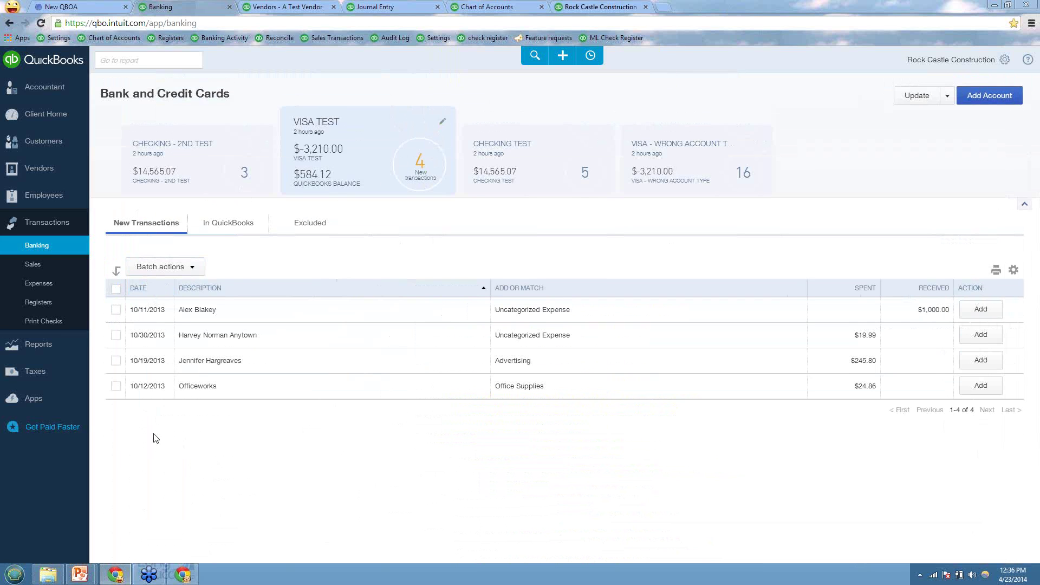
{"action": "left_click", "coordinate": [116, 291]}
{"action": "left_click", "coordinate": [161, 267]}
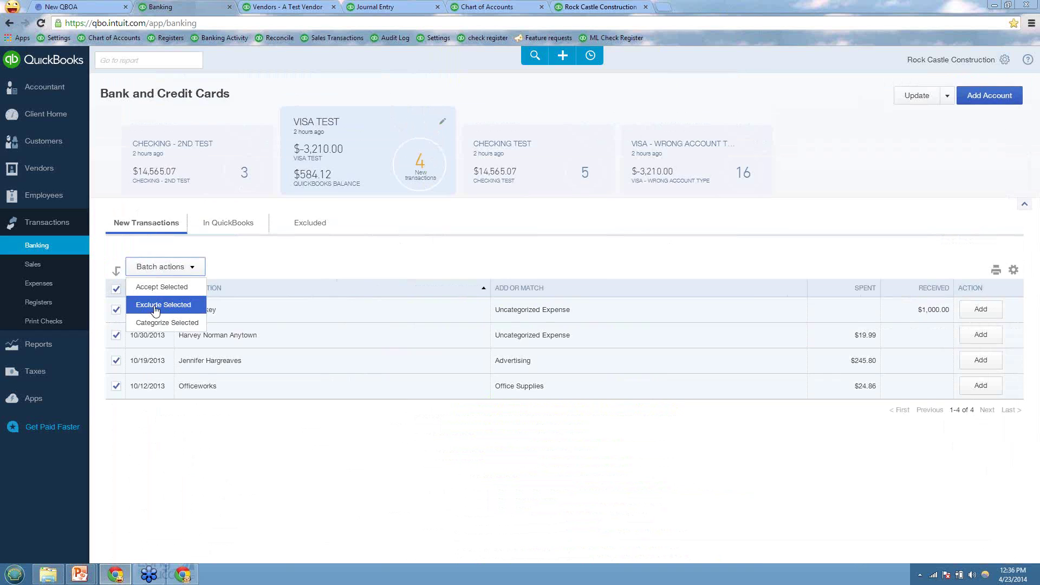
{"action": "left_click", "coordinate": [155, 307]}
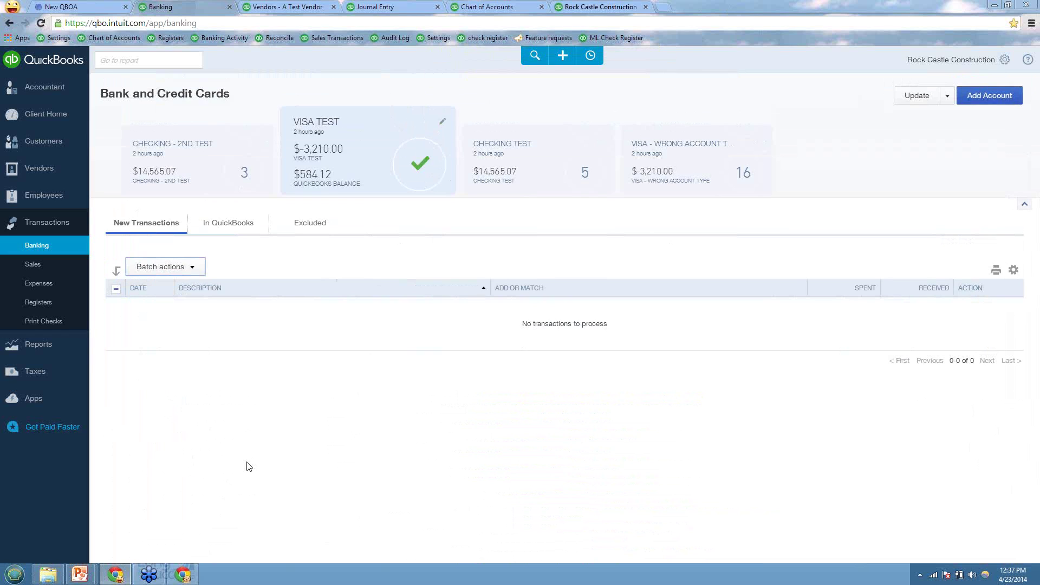
Sort Visa Test's In QuickBooks transactions by newest date first and batch undo those dated 11/06/2013 through 11/04/2013.
{"action": "left_click", "coordinate": [245, 232]}
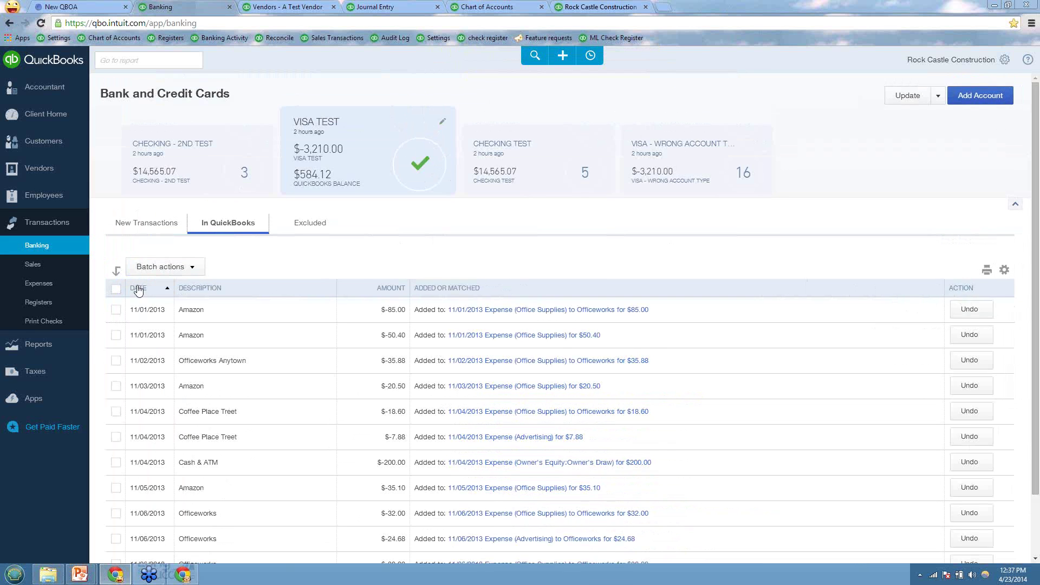
{"action": "left_click", "coordinate": [139, 289]}
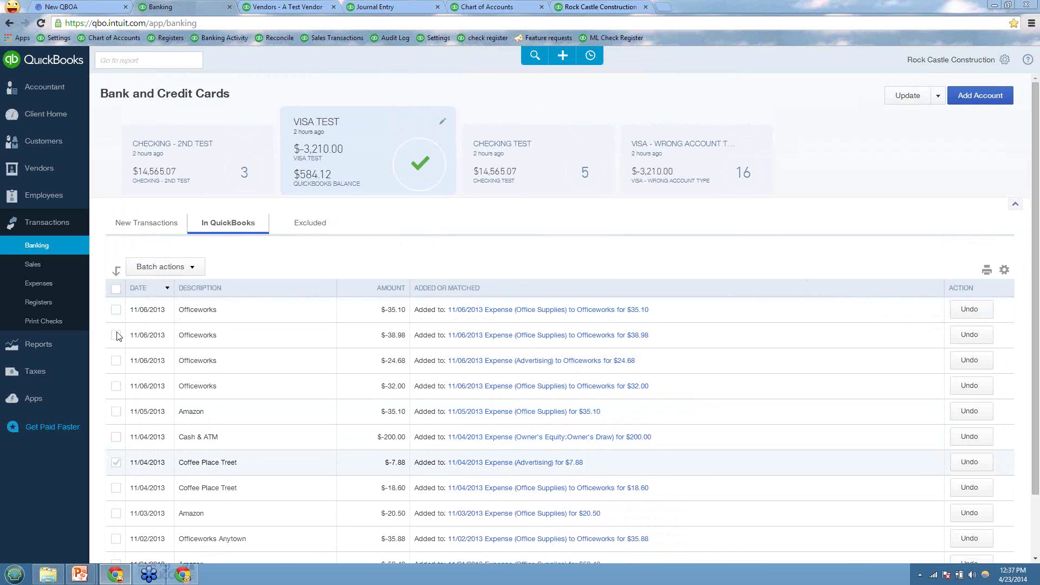
{"action": "left_click", "coordinate": [116, 310]}
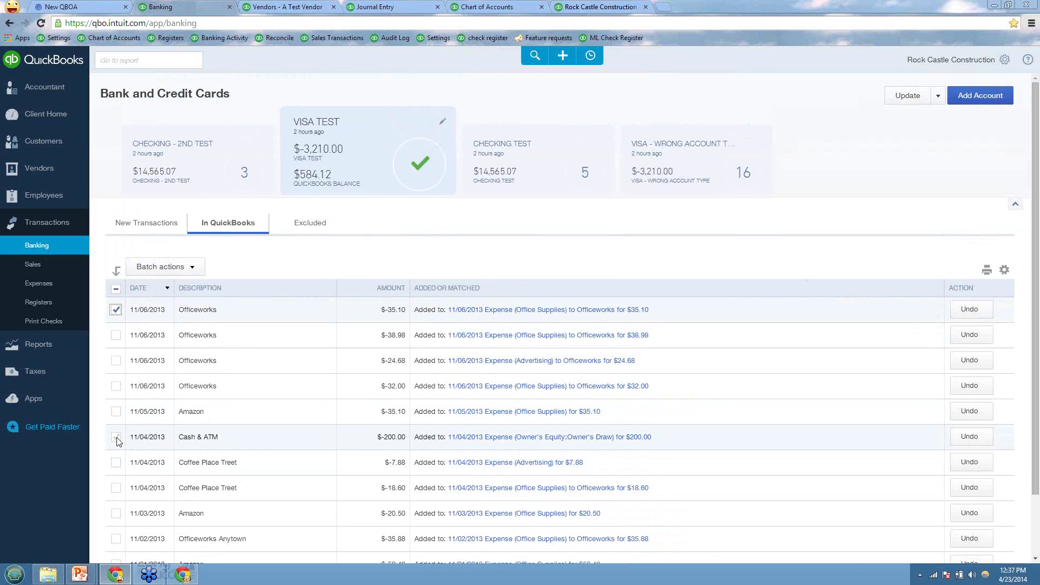
{"action": "left_click", "coordinate": [115, 489], "text": "shift"}
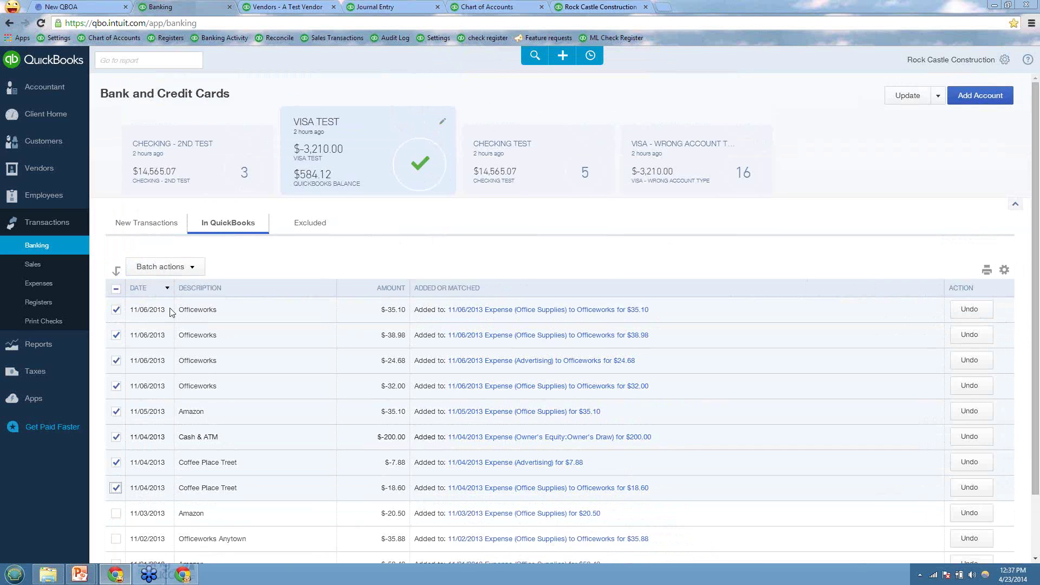
{"action": "left_click", "coordinate": [192, 267]}
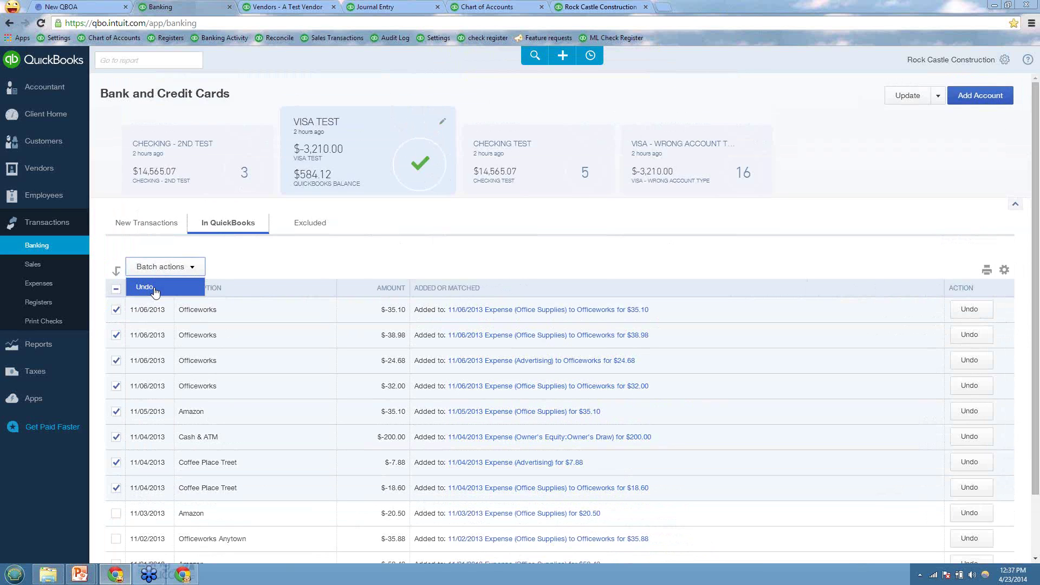
{"action": "left_click", "coordinate": [156, 288]}
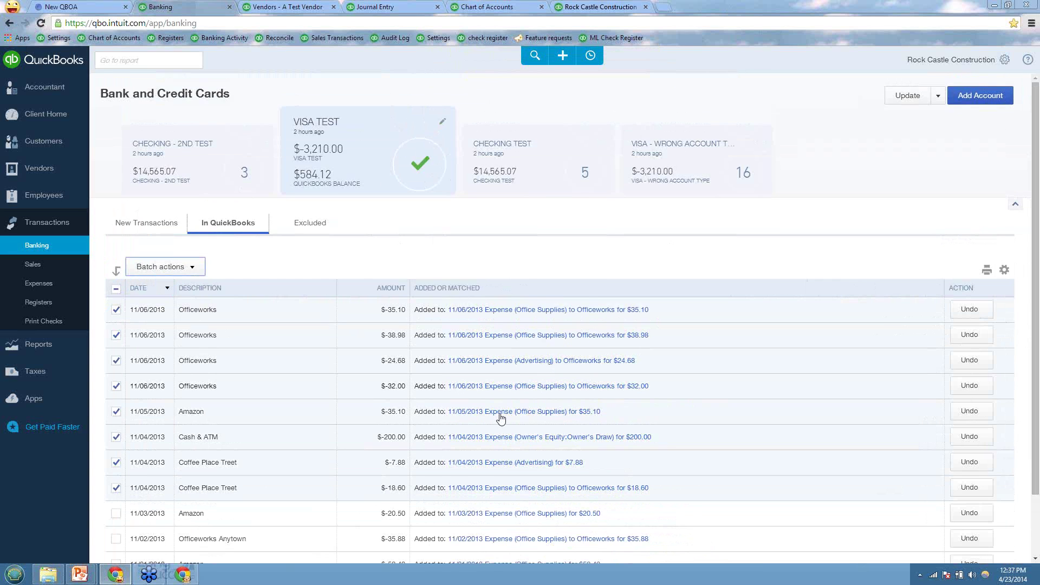
Exclude all of Visa Test's new transactions dated 11/04/2013 through 11/06/2013 as a batch.
{"action": "left_click", "coordinate": [123, 222]}
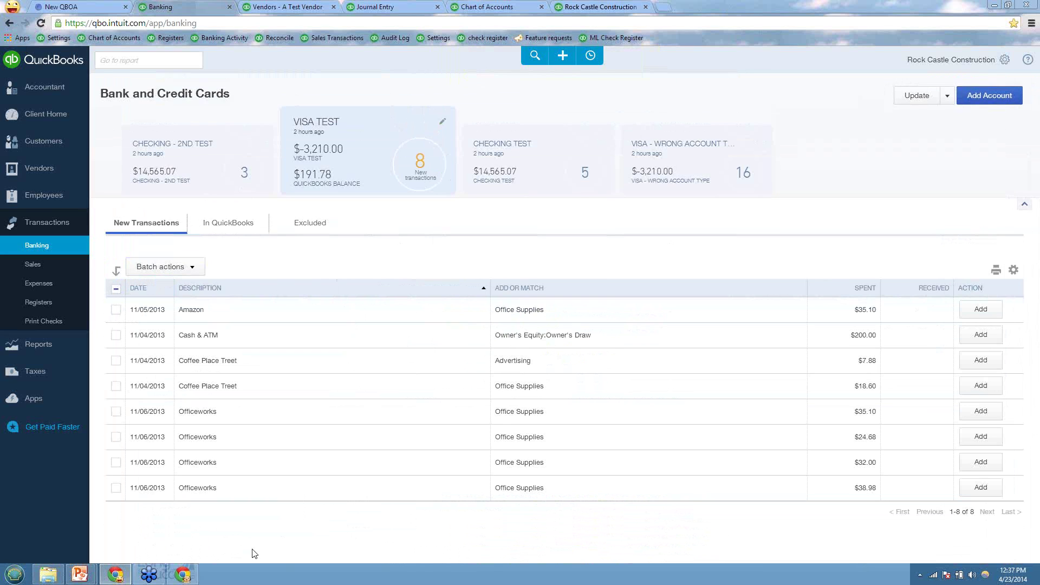
{"action": "left_click", "coordinate": [115, 288]}
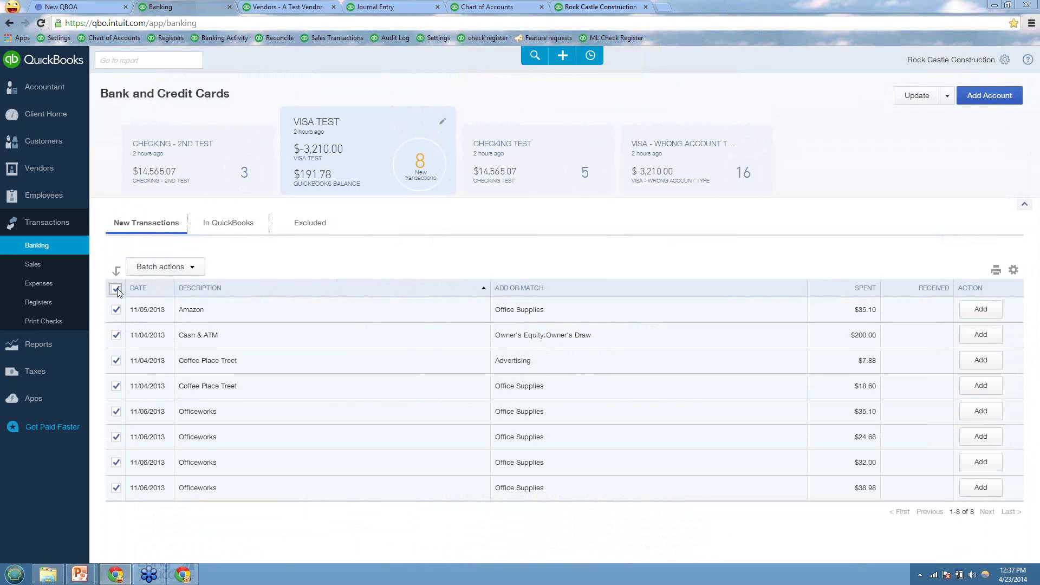
{"action": "left_click", "coordinate": [154, 269]}
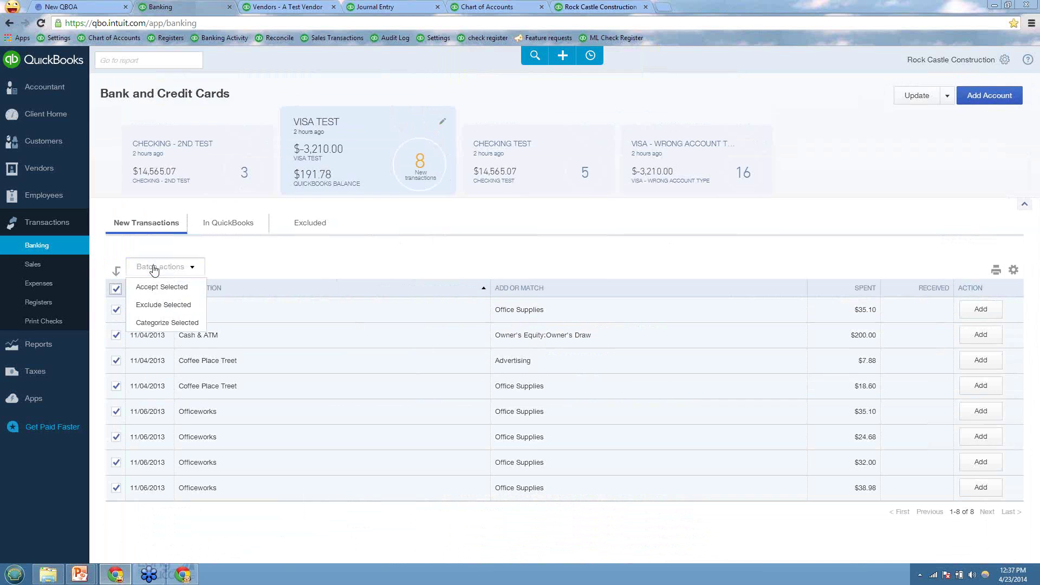
{"action": "left_click", "coordinate": [156, 304]}
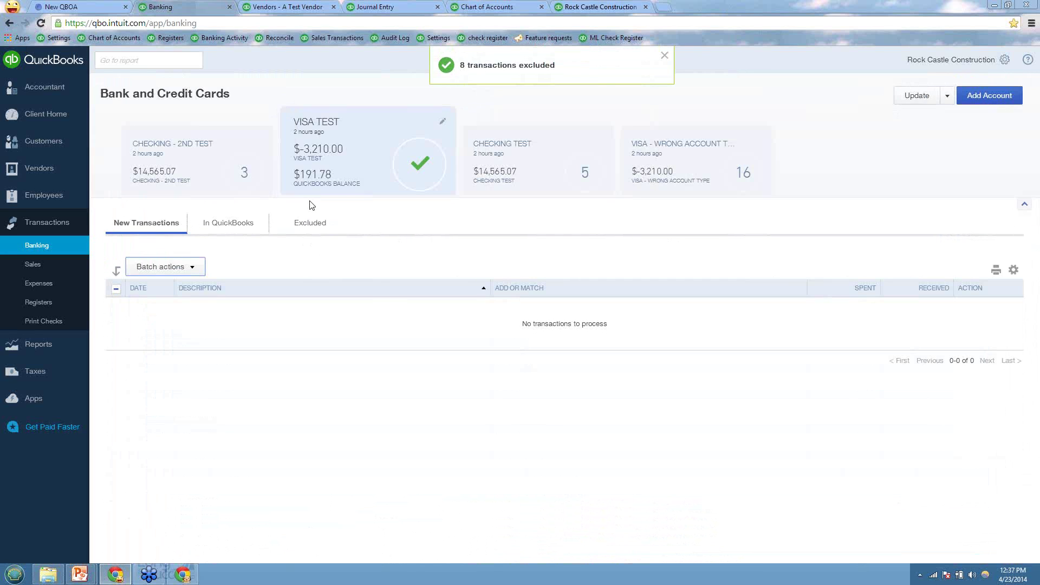
Review Visa Test's Excluded transactions, select them all, and check which batch actions are available without applying one.
{"action": "left_click", "coordinate": [313, 227]}
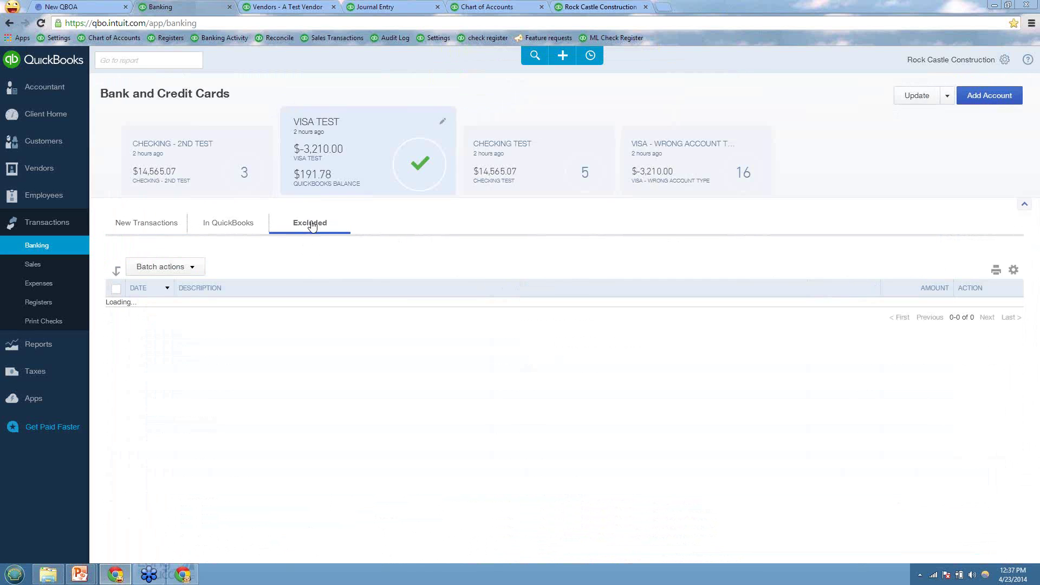
{"action": "scroll", "coordinate": [356, 395], "scroll_direction": "down", "scroll_amount": 1}
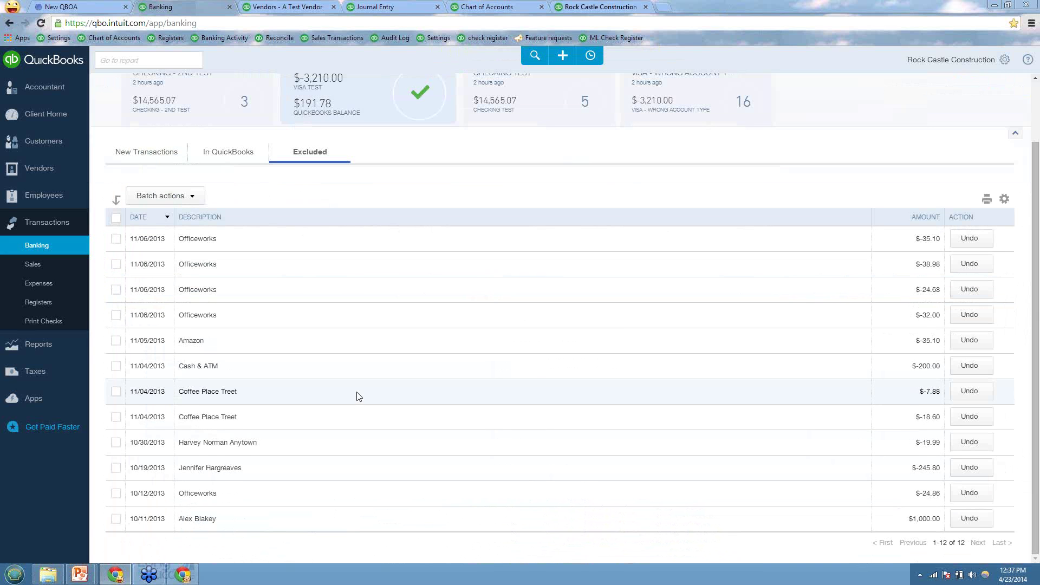
{"action": "scroll", "coordinate": [357, 396], "scroll_direction": "up", "scroll_amount": 1}
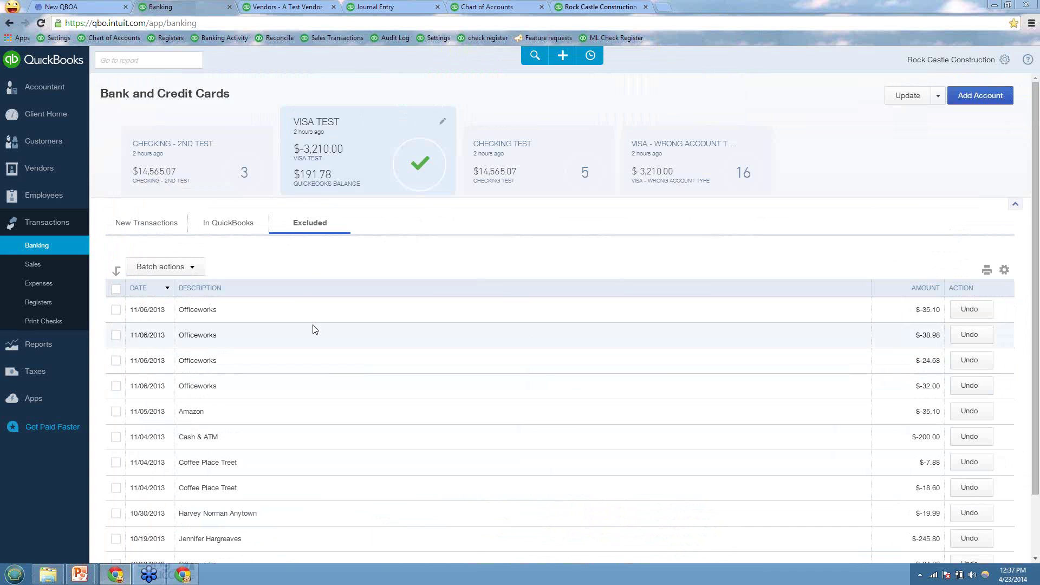
{"action": "left_click", "coordinate": [116, 289]}
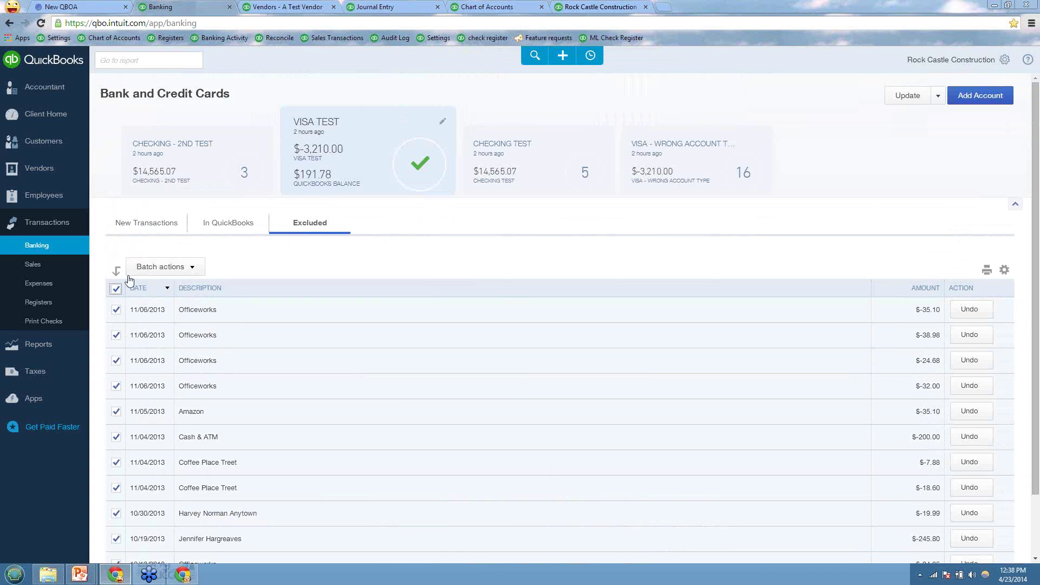
{"action": "left_click", "coordinate": [142, 267]}
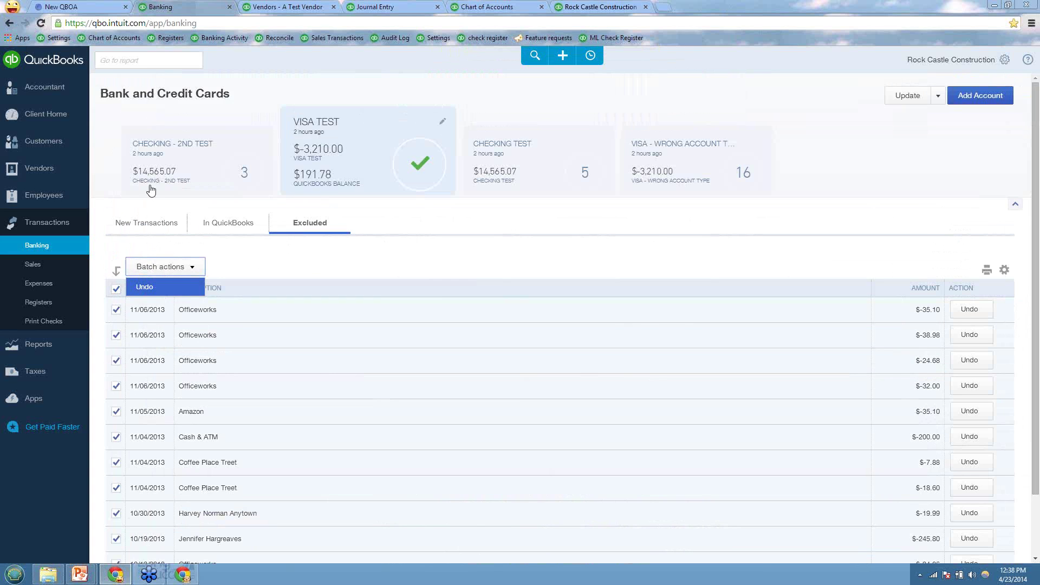
{"action": "left_click", "coordinate": [153, 267]}
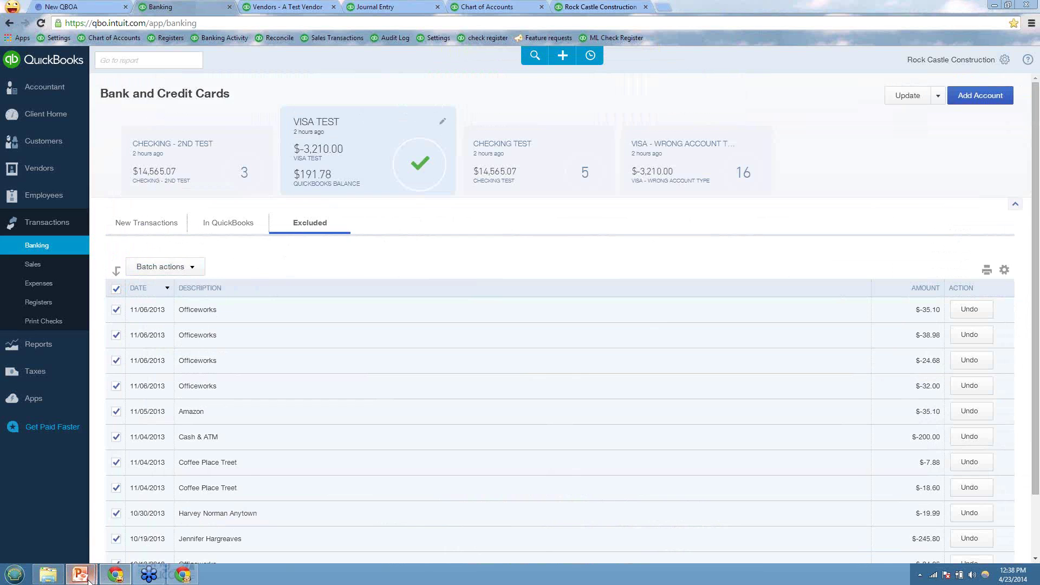
Switch to the PowerPoint slide show and advance to the Downloaded Transactions slide about linked transactions and Undo.
{"action": "mouse_move", "coordinate": [88, 577]}
{"action": "left_click", "coordinate": [202, 518]}
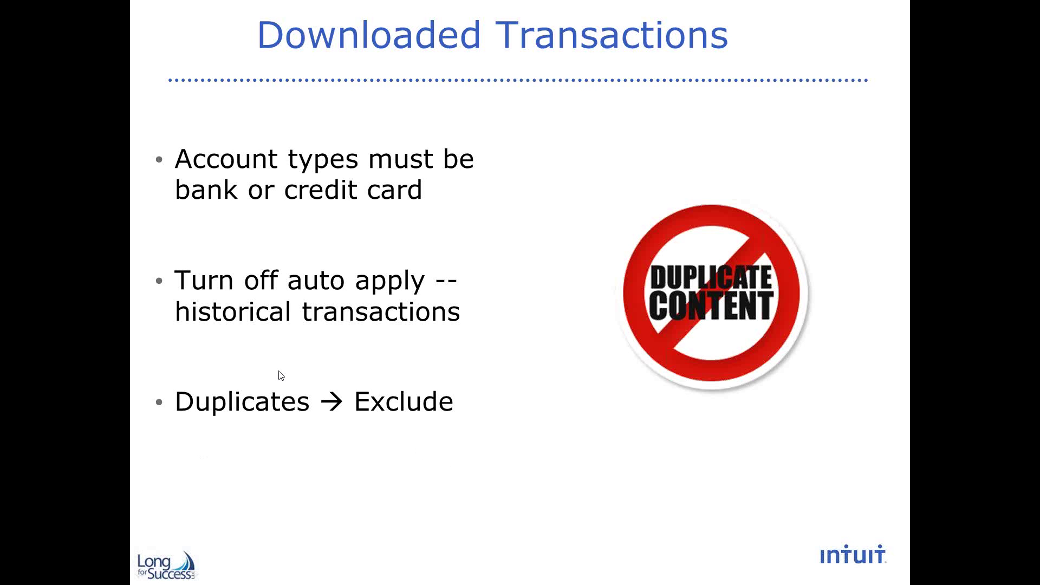
{"action": "left_click", "coordinate": [342, 427]}
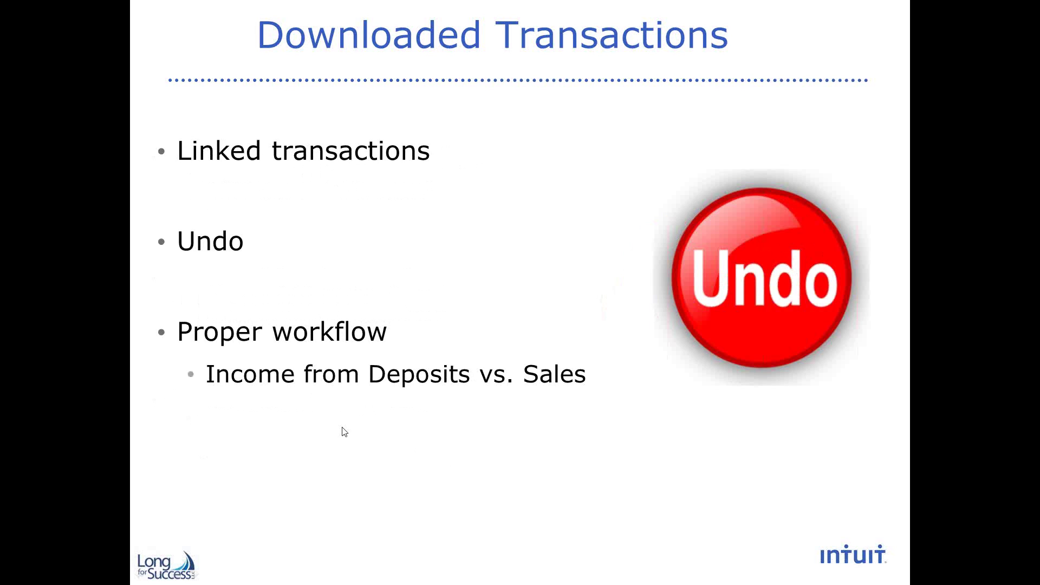
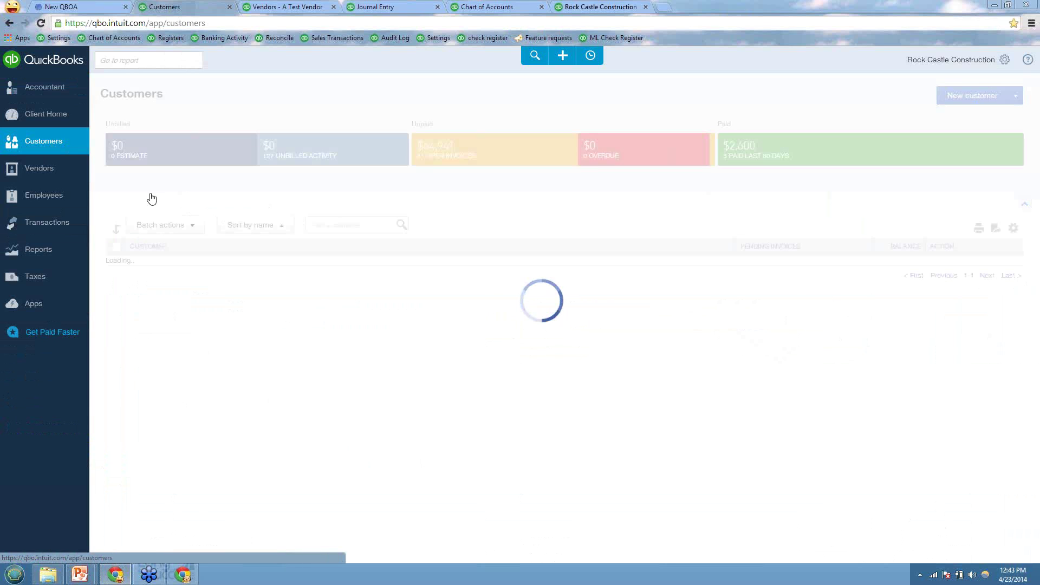
Open A Customer's transactions and trace invoice 97 through its 04/02/2014 payment to the linked 04/13/2014 deposit.
{"action": "left_click", "coordinate": [157, 304]}
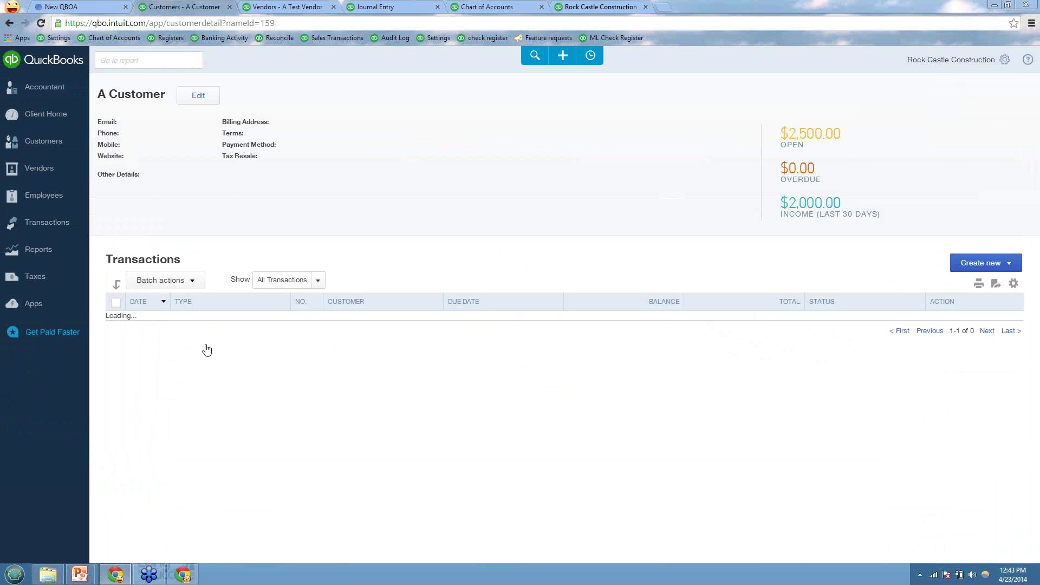
{"action": "left_click", "coordinate": [316, 281]}
{"action": "left_click", "coordinate": [317, 281]}
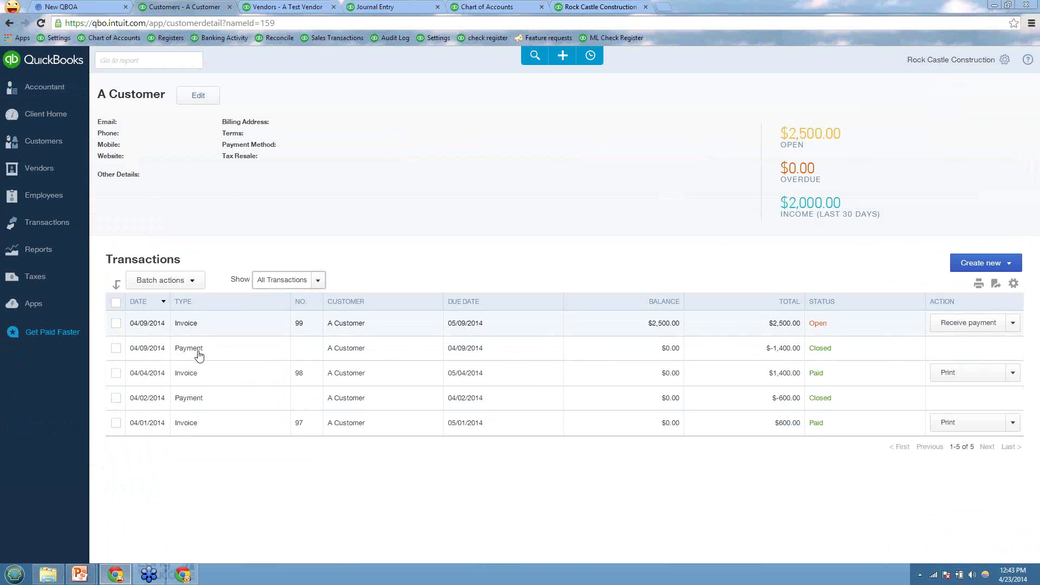
{"action": "left_click", "coordinate": [190, 428]}
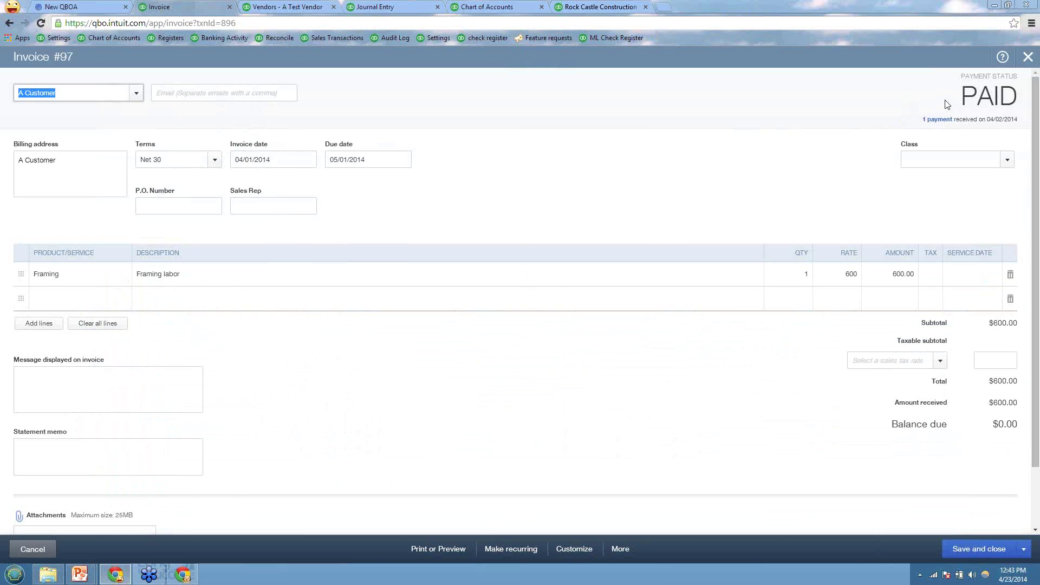
{"action": "left_click", "coordinate": [934, 119]}
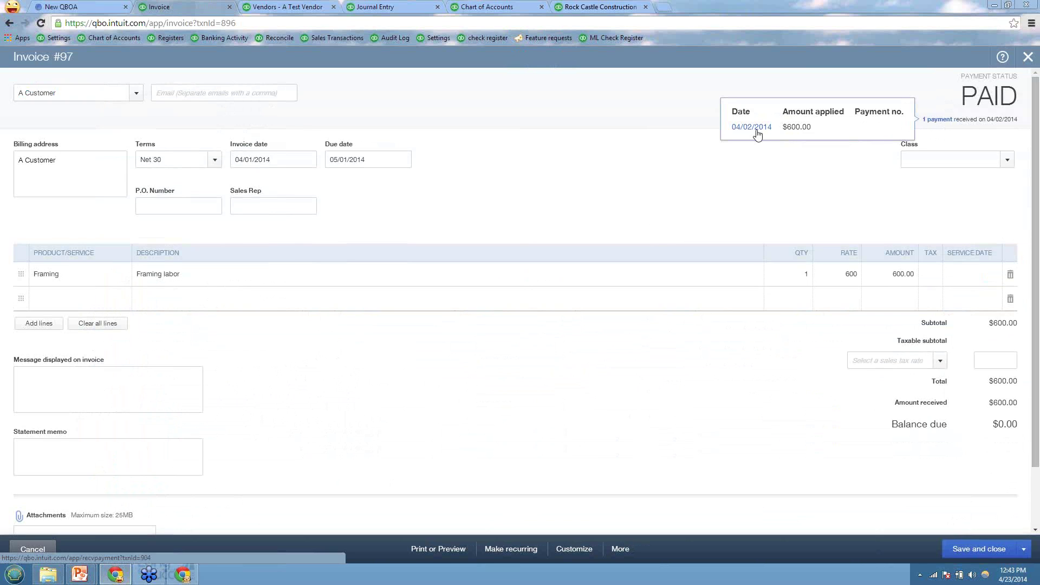
{"action": "left_click", "coordinate": [751, 128]}
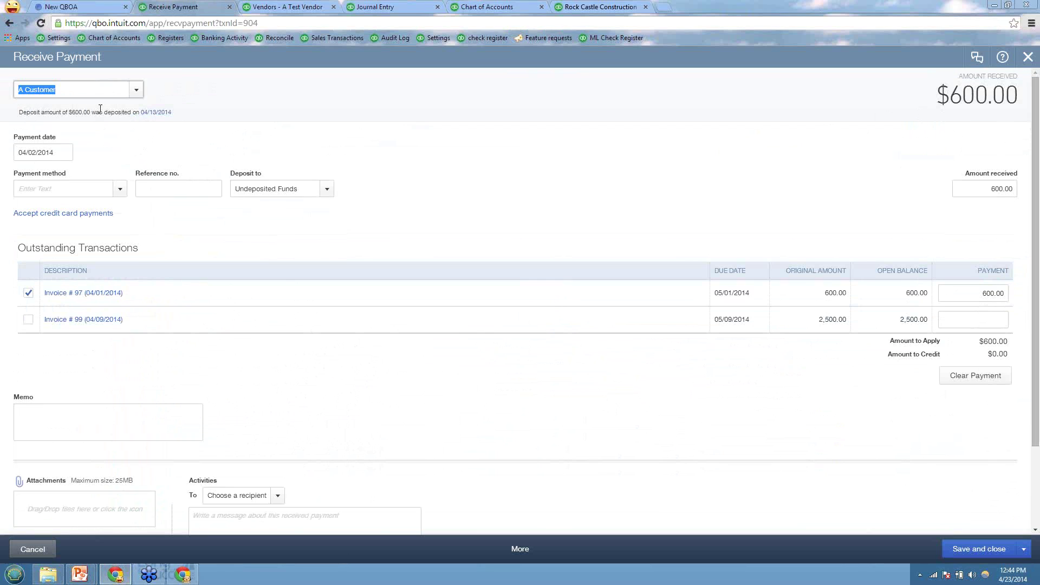
{"action": "left_click", "coordinate": [155, 114]}
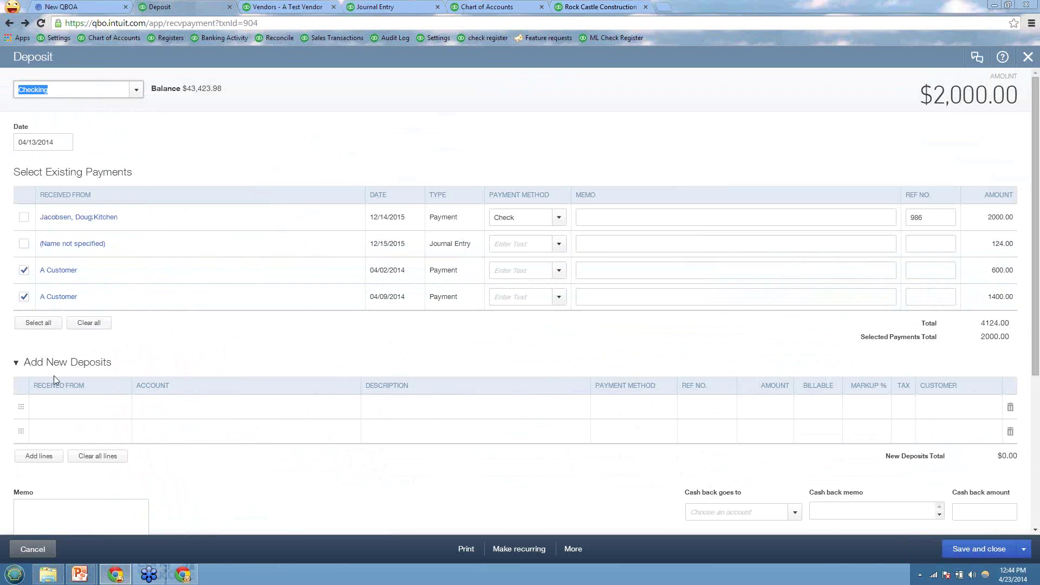
Try to change the deposit account of A Customer's 04/02/2014 payment to Checking, then discard the edit and close the linked deposit.
{"action": "left_click", "coordinate": [68, 271]}
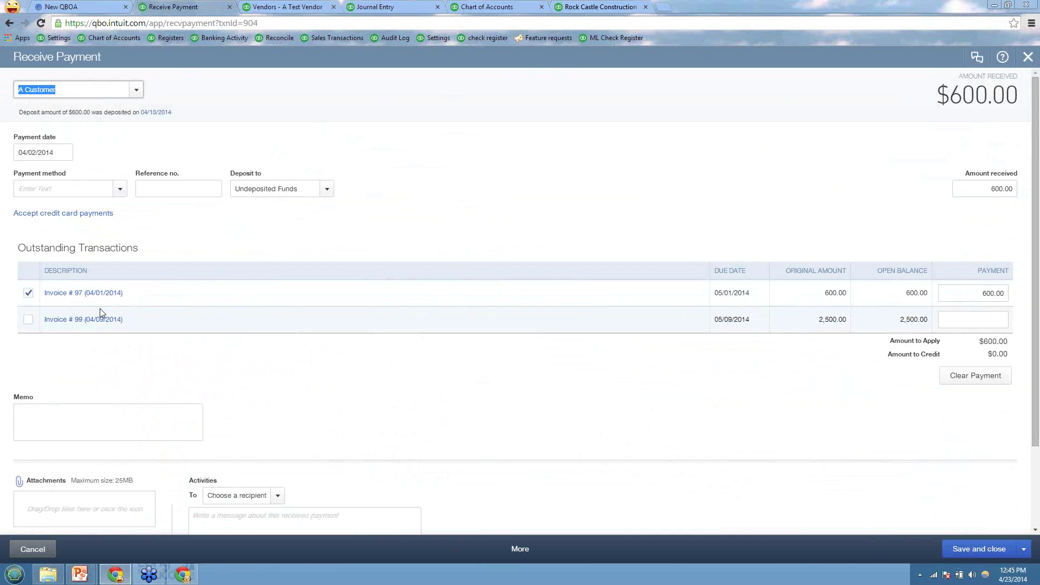
{"action": "left_click", "coordinate": [328, 189]}
{"action": "left_click", "coordinate": [263, 226]}
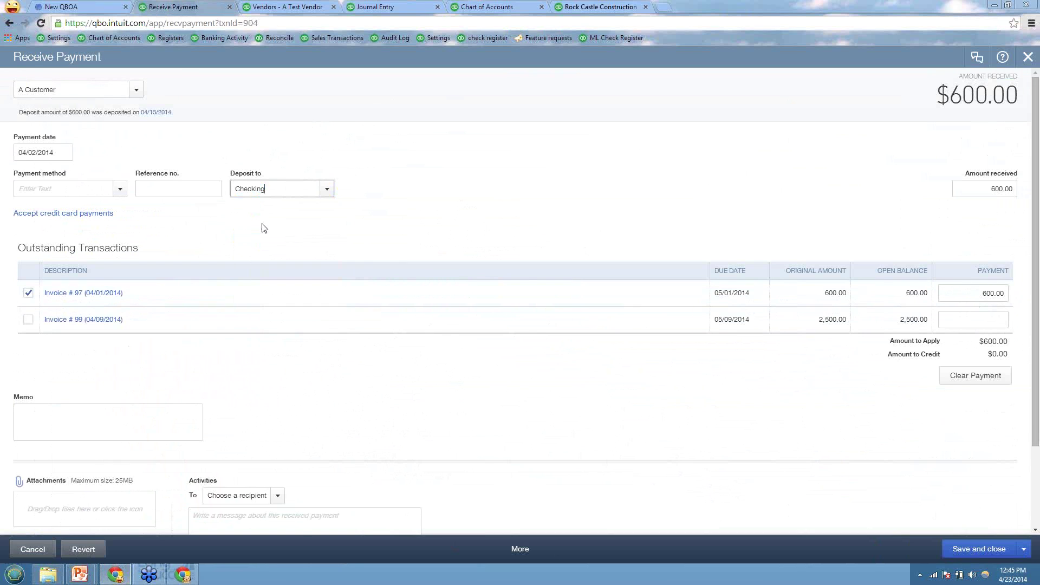
{"action": "left_click", "coordinate": [961, 548]}
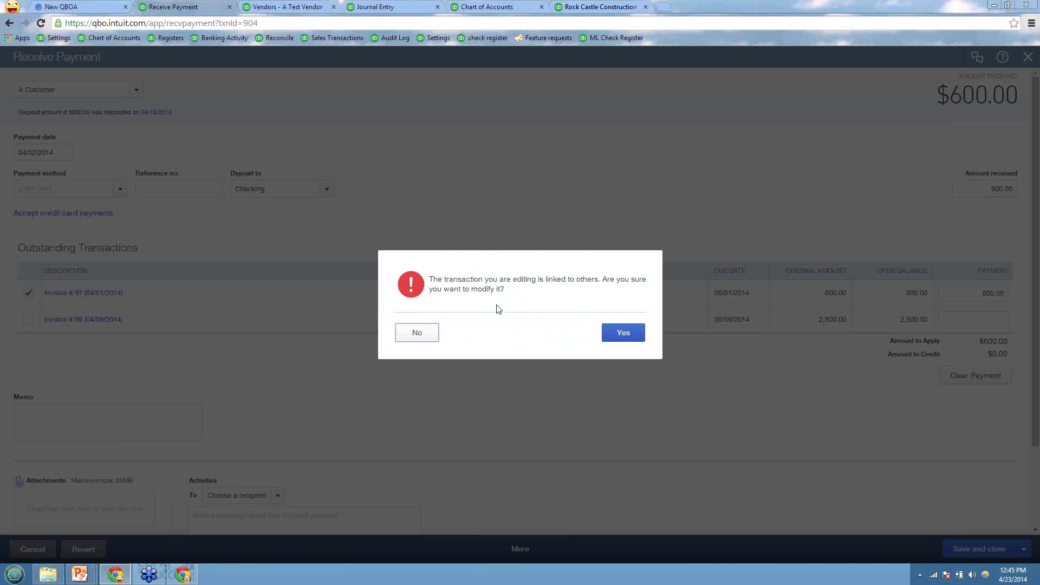
{"action": "left_click", "coordinate": [418, 333]}
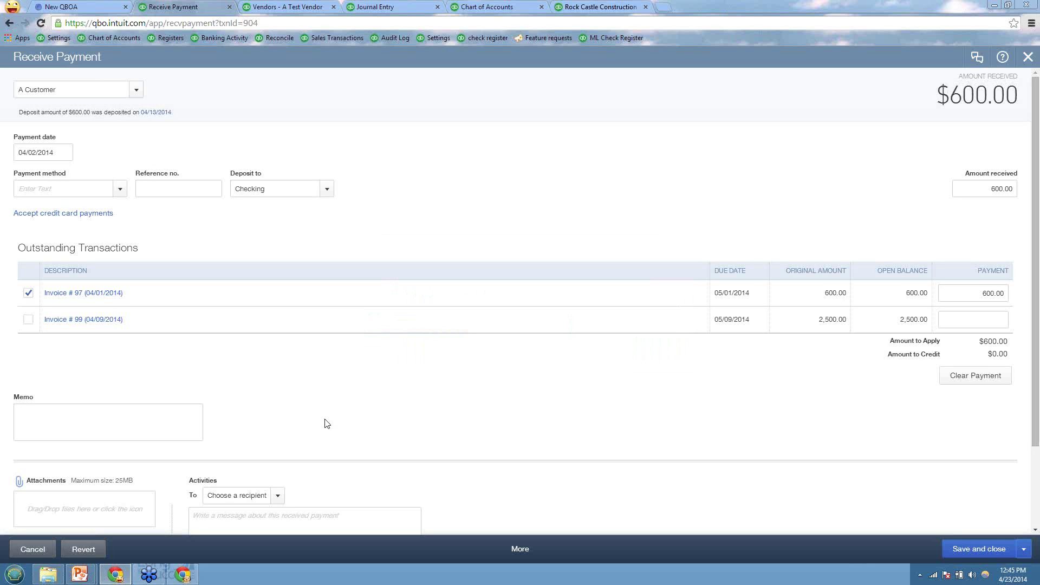
{"action": "left_click", "coordinate": [44, 555]}
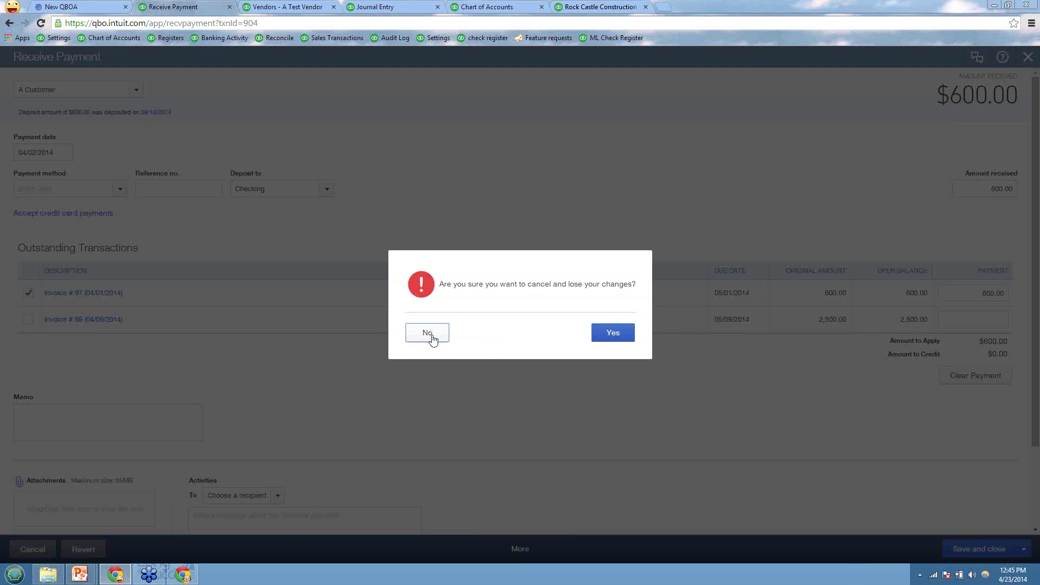
{"action": "left_click", "coordinate": [614, 335]}
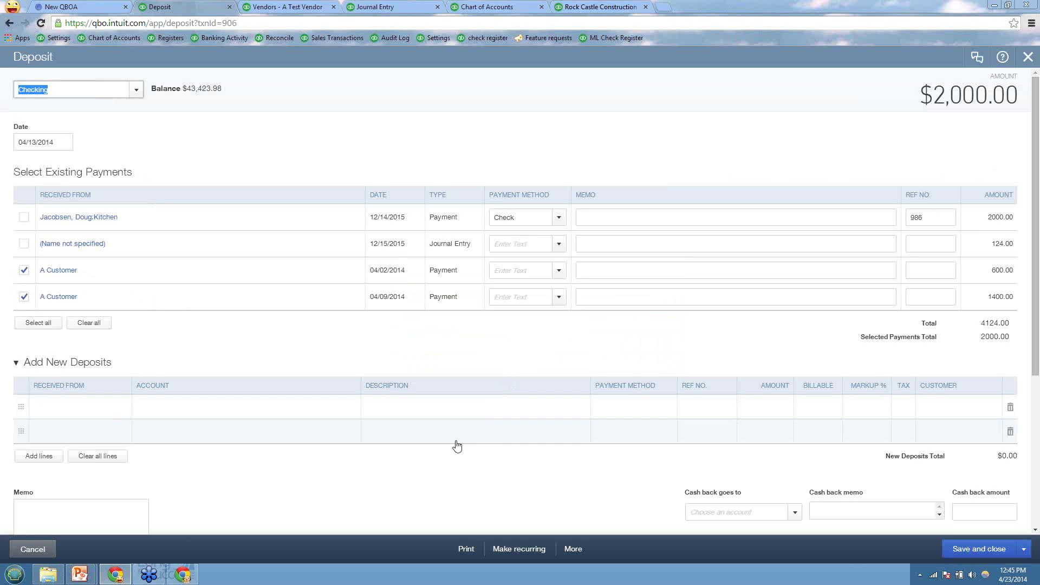
{"action": "left_click", "coordinate": [1025, 57]}
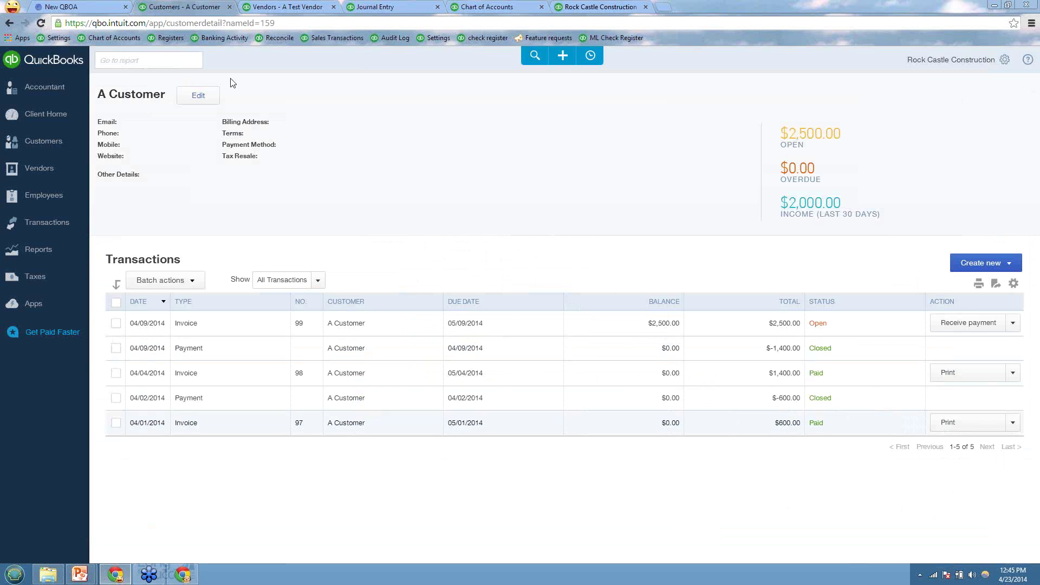
In Checking Test's new bank transactions, create A Test Customer 3 as a customer and payee for the 04/15/2014 $5,000.00 Deposit Payment.
{"action": "left_click", "coordinate": [228, 39]}
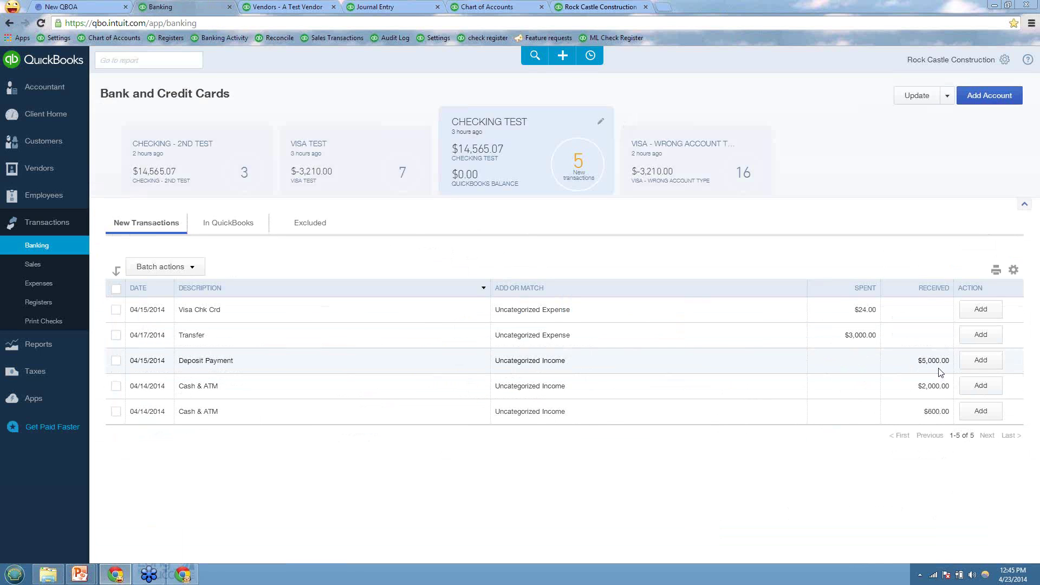
{"action": "left_click", "coordinate": [220, 362]}
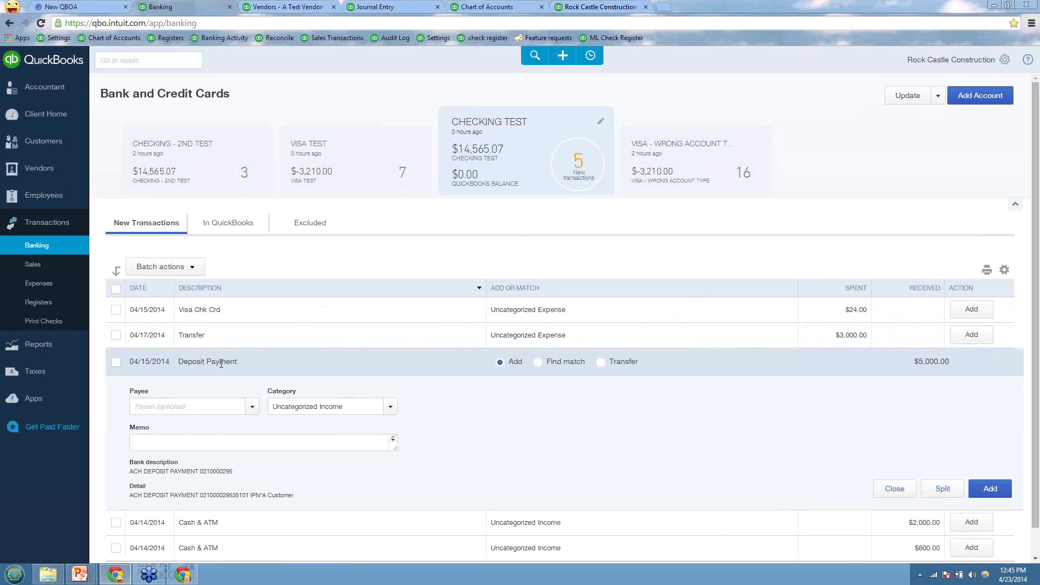
{"action": "left_click", "coordinate": [204, 407]}
{"action": "type", "text": "A Test Customer 3"}
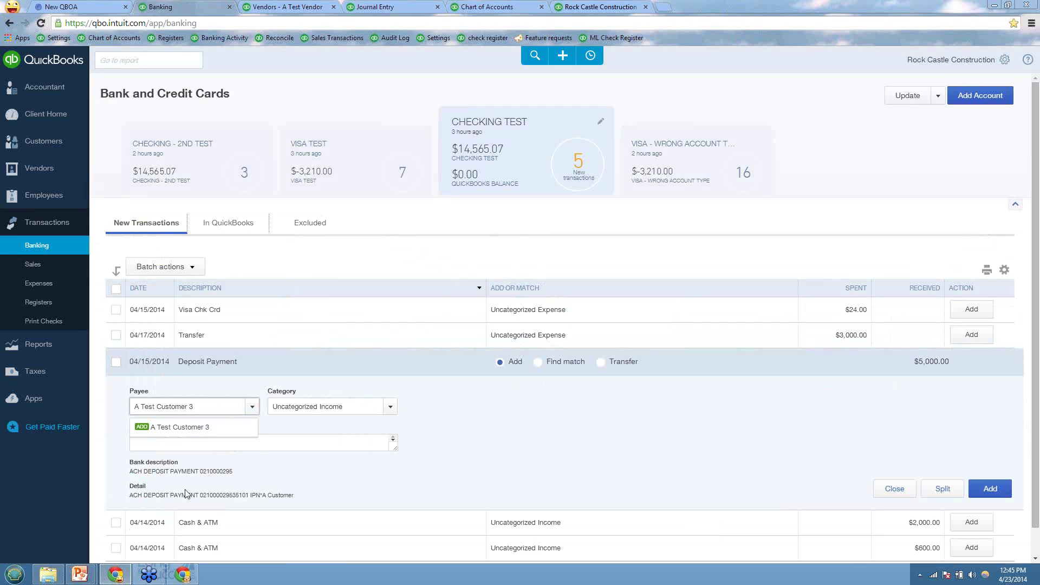
{"action": "key", "text": "Tab"}
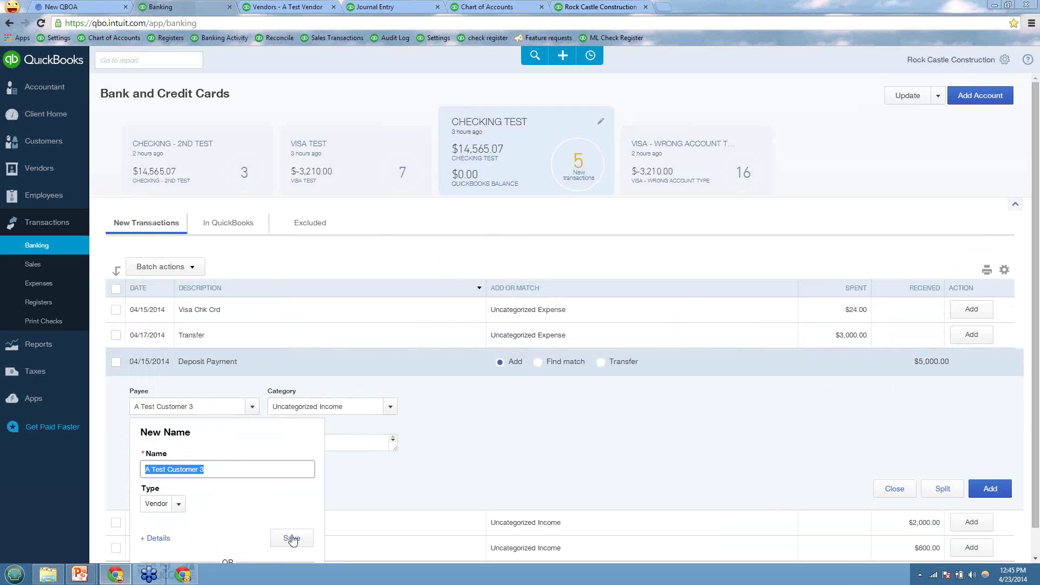
{"action": "left_click", "coordinate": [173, 501]}
{"action": "left_click", "coordinate": [163, 467]}
{"action": "left_click", "coordinate": [285, 537]}
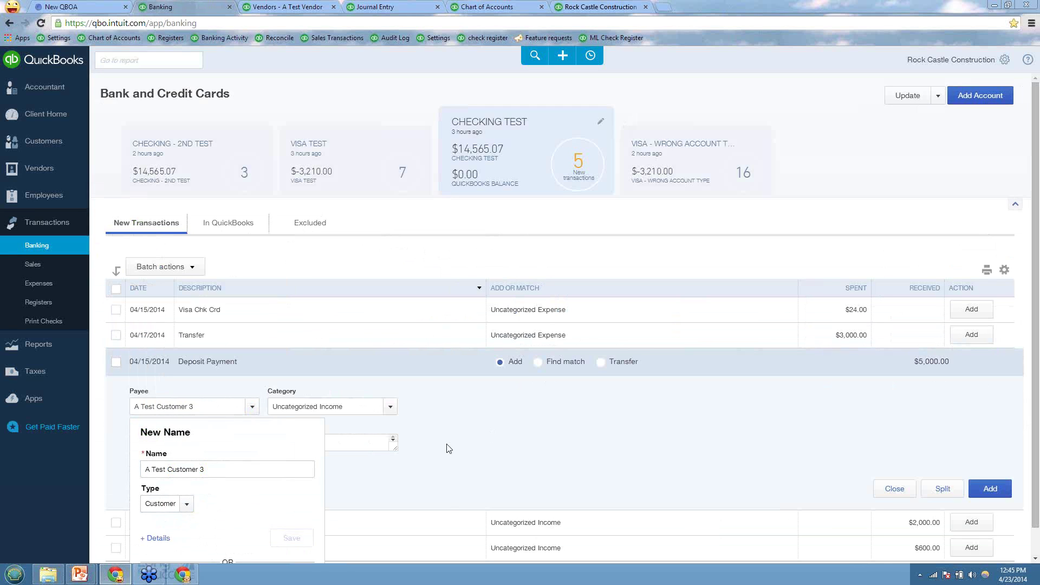
{"action": "scroll", "coordinate": [447, 445], "scroll_direction": "down", "scroll_amount": 1}
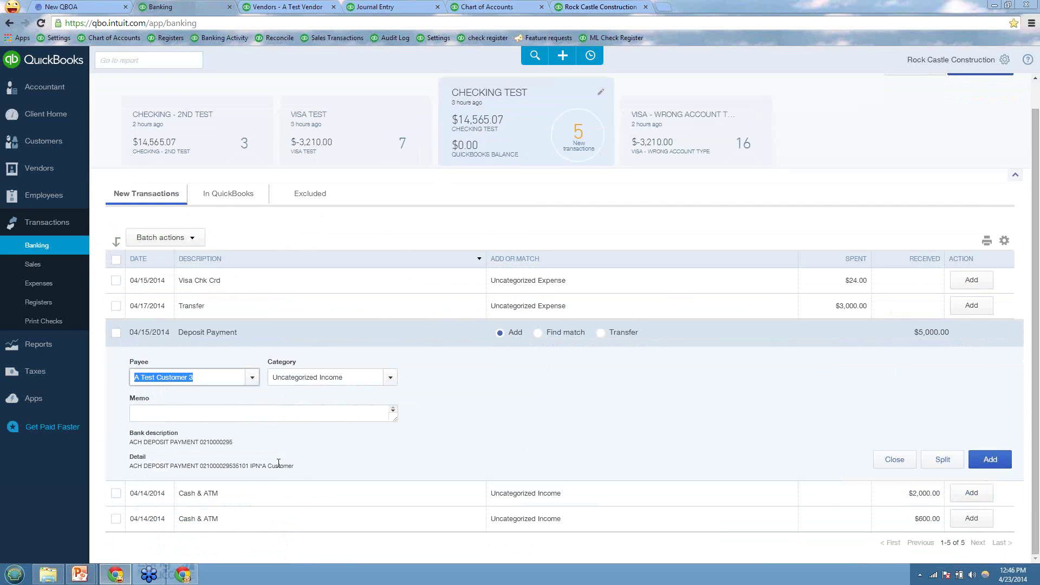
Categorize the $5,000.00 Deposit Payment as Services income and add it to QuickBooks.
{"action": "left_click", "coordinate": [391, 376]}
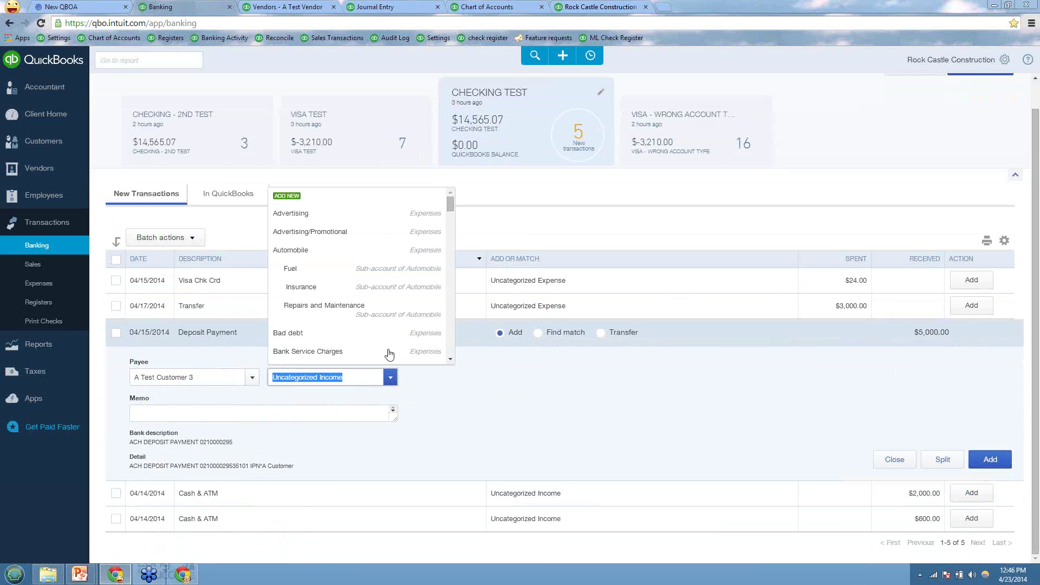
{"action": "scroll", "coordinate": [346, 264], "scroll_direction": "down", "scroll_amount": 10}
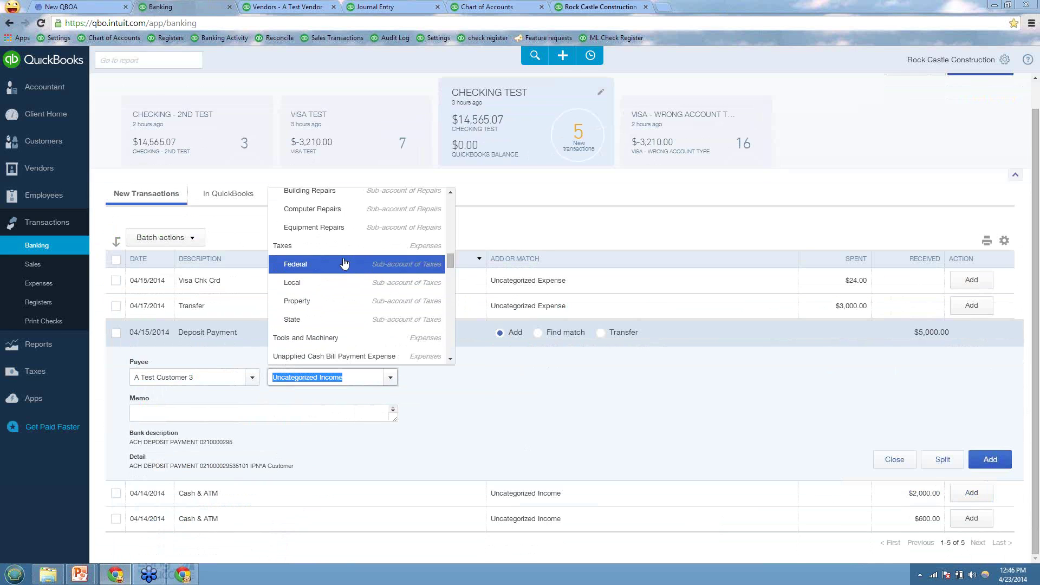
{"action": "scroll", "coordinate": [344, 263], "scroll_direction": "down", "scroll_amount": 12}
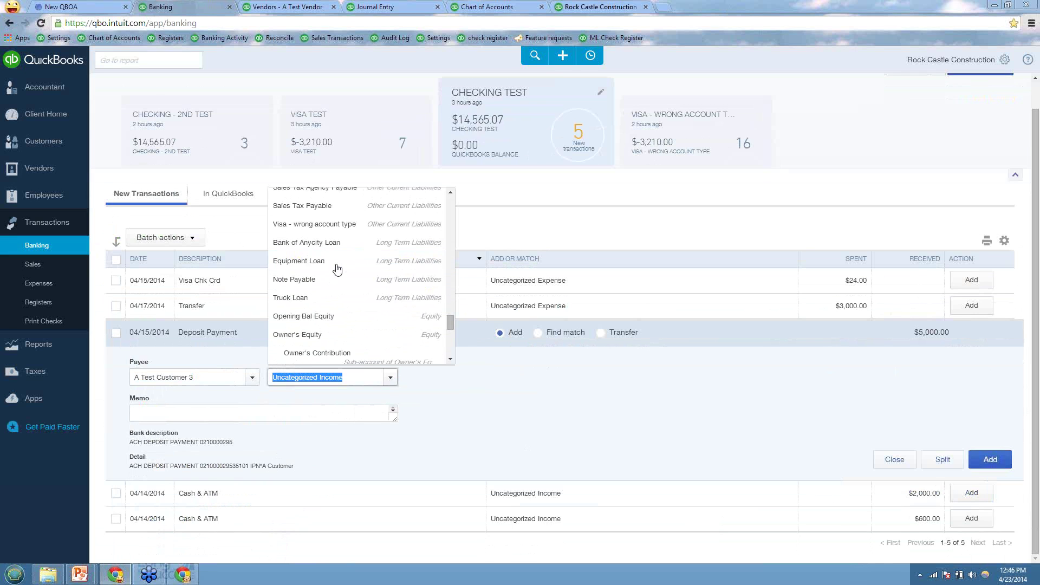
{"action": "scroll", "coordinate": [319, 287], "scroll_direction": "down", "scroll_amount": 3}
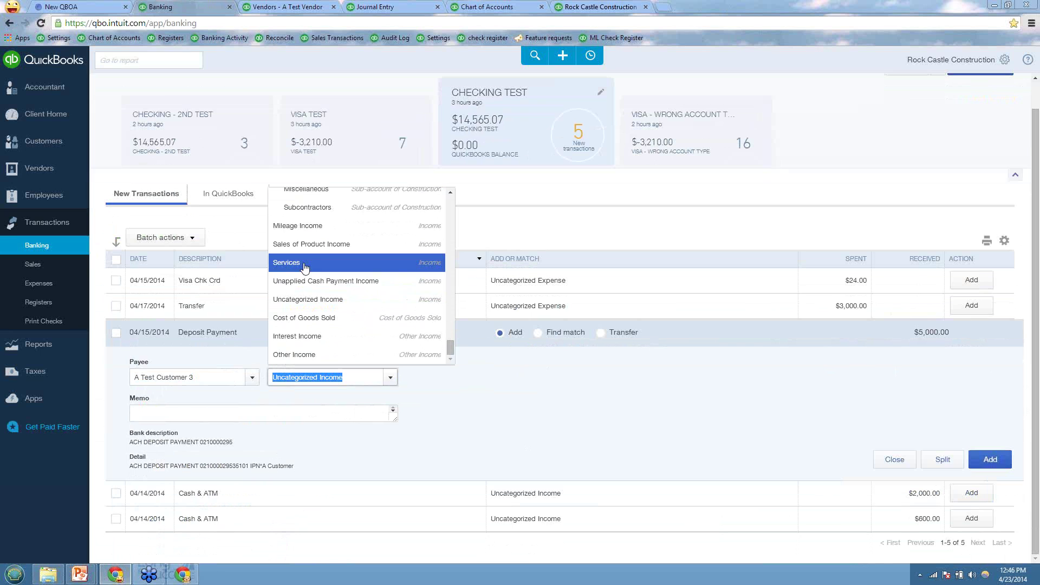
{"action": "left_click", "coordinate": [304, 262]}
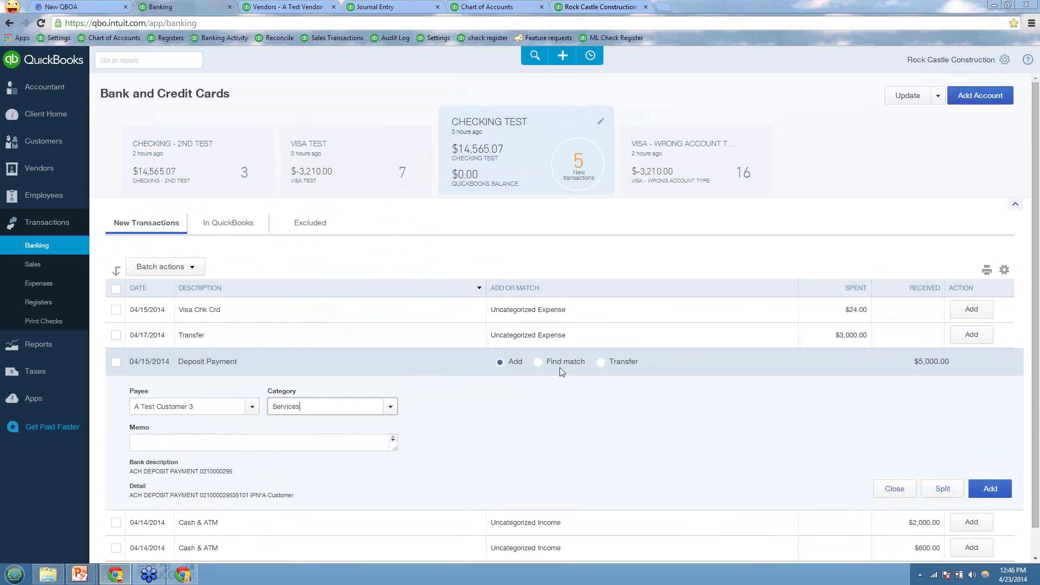
{"action": "left_click", "coordinate": [988, 488]}
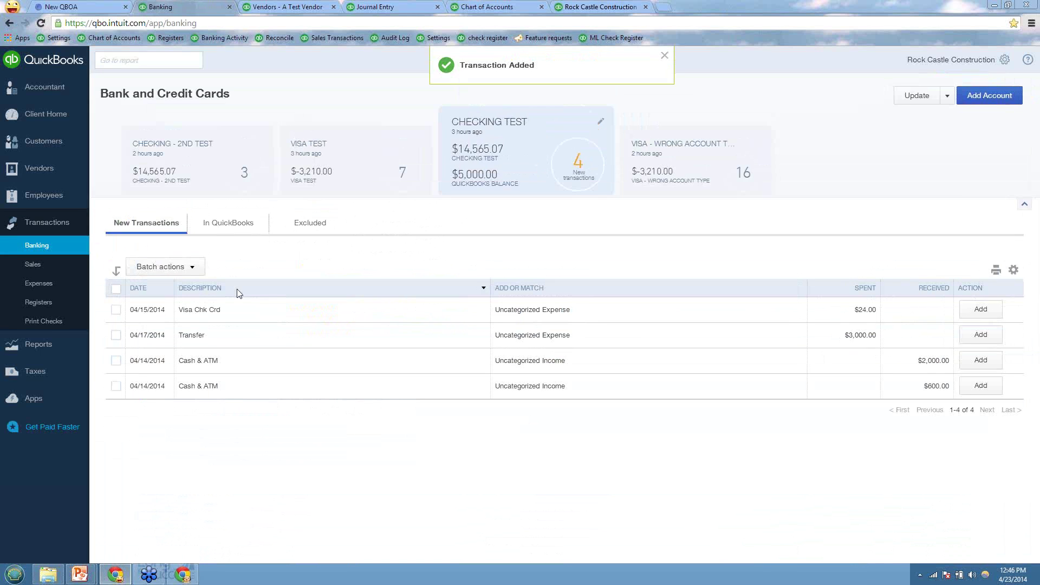
Open A Test Customer 3's record and check its transaction list and the available transaction filters.
{"action": "left_click", "coordinate": [42, 141]}
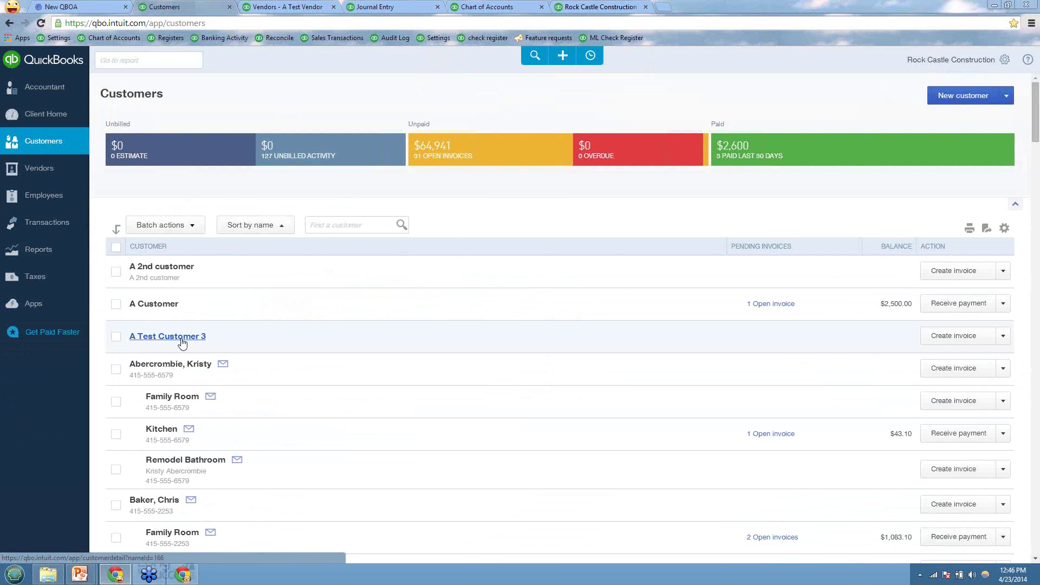
{"action": "left_click", "coordinate": [182, 341]}
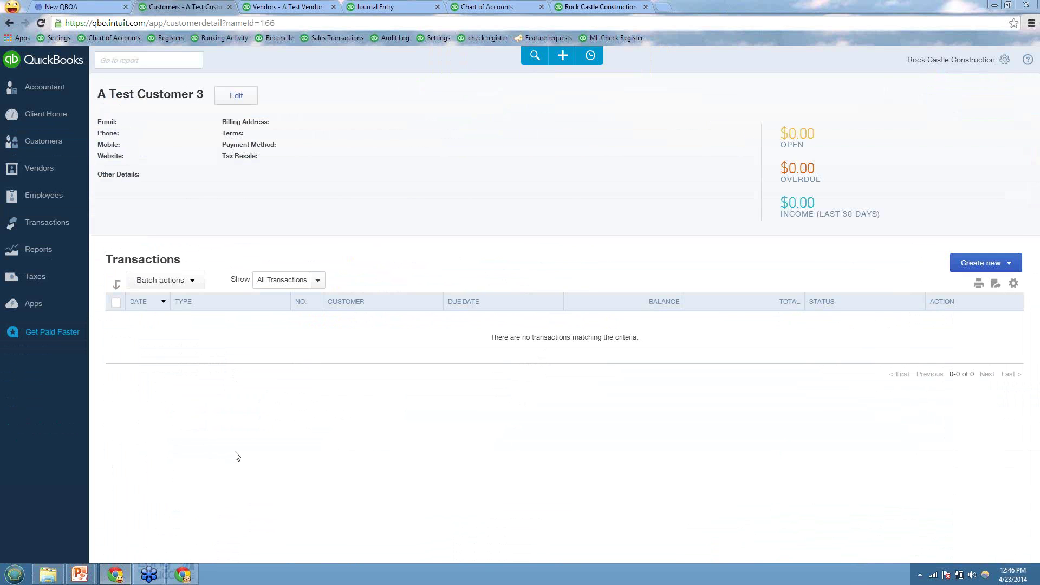
{"action": "left_click", "coordinate": [318, 279]}
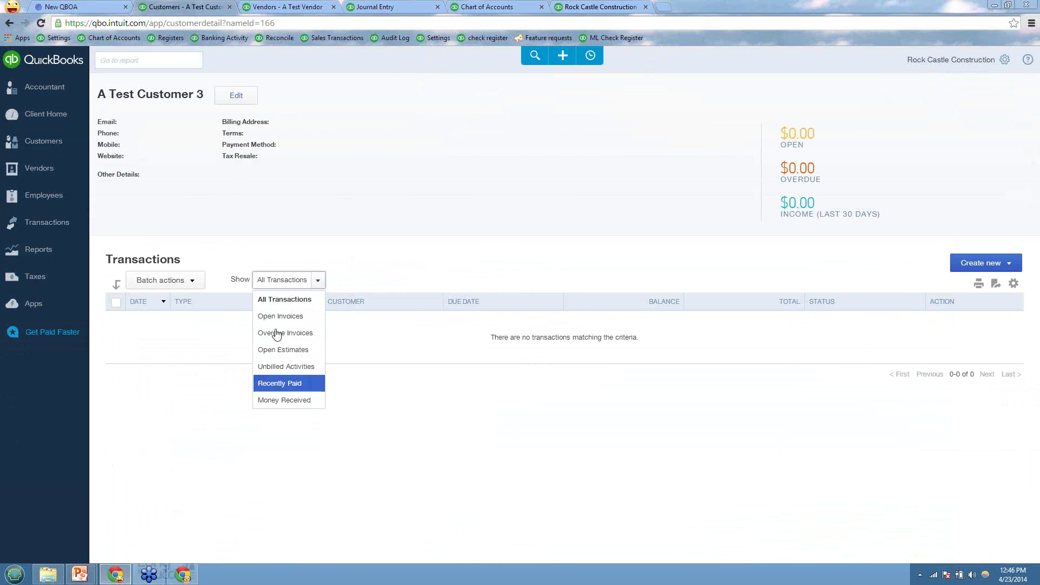
{"action": "left_click", "coordinate": [371, 432]}
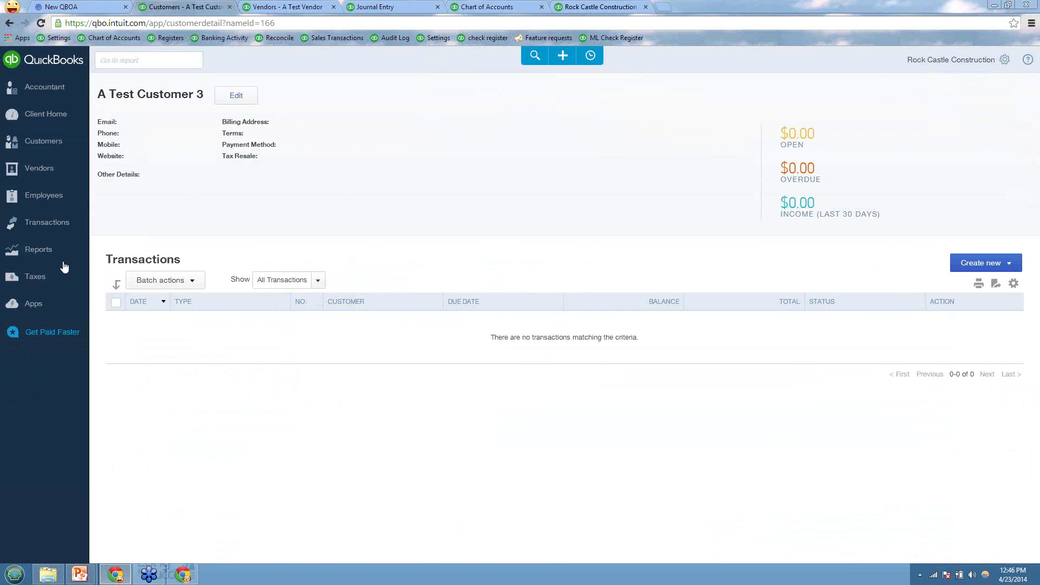
Run the Profit and Loss report with its end date set to 04/23/2014.
{"action": "left_click", "coordinate": [48, 252]}
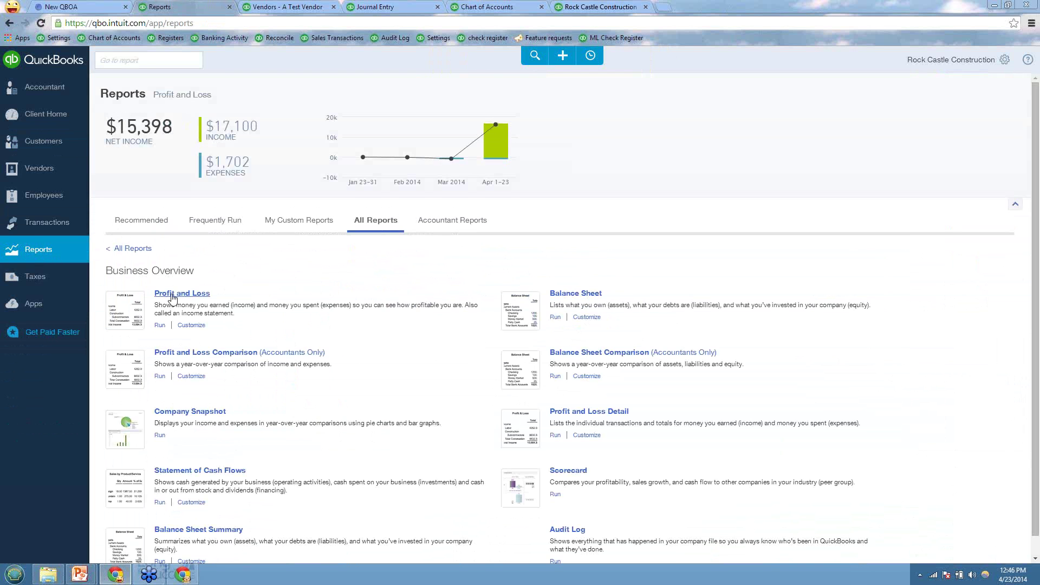
{"action": "left_click", "coordinate": [355, 316]}
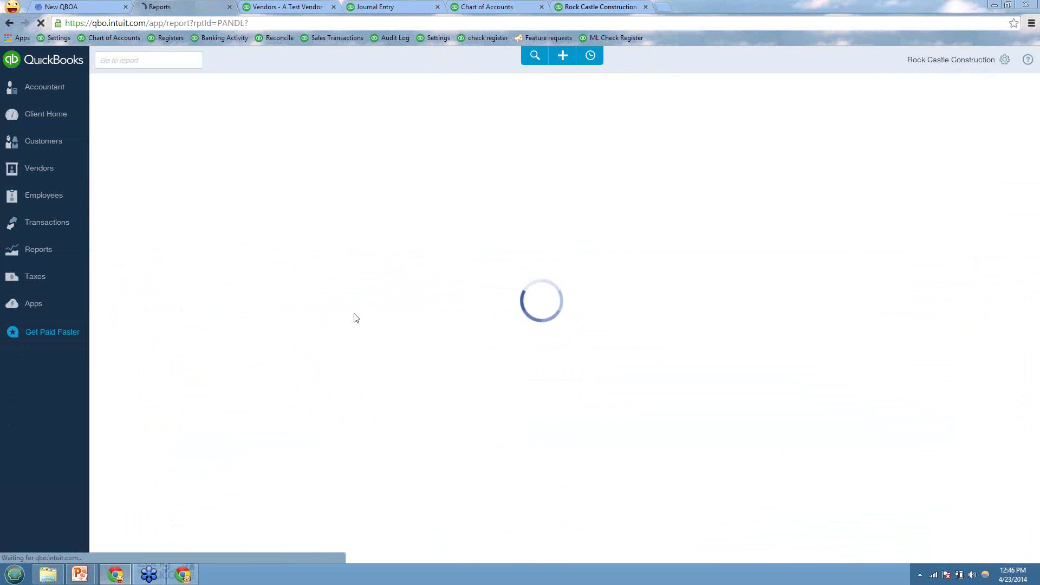
{"action": "left_click", "coordinate": [332, 146]}
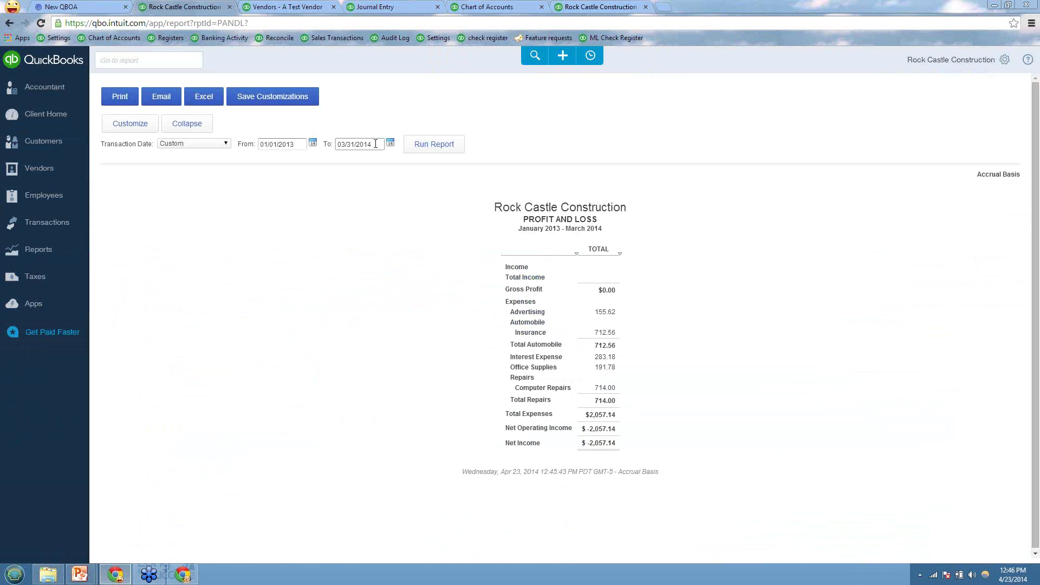
{"action": "left_click", "coordinate": [451, 145]}
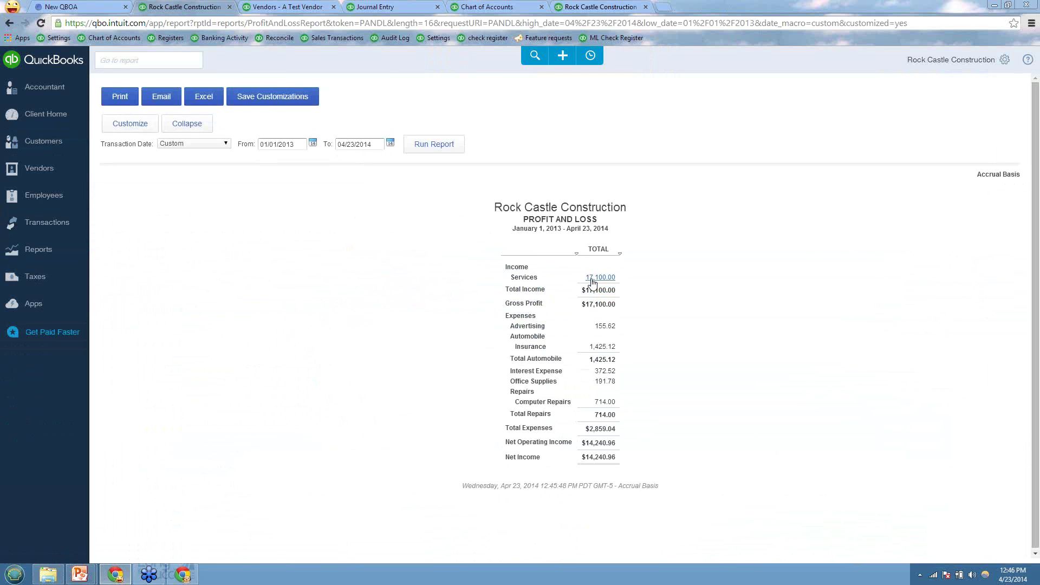
Drill into the Services income total, inspect the 04/15/2014 Checking Test deposit, and return to the summary report.
{"action": "left_click", "coordinate": [592, 280]}
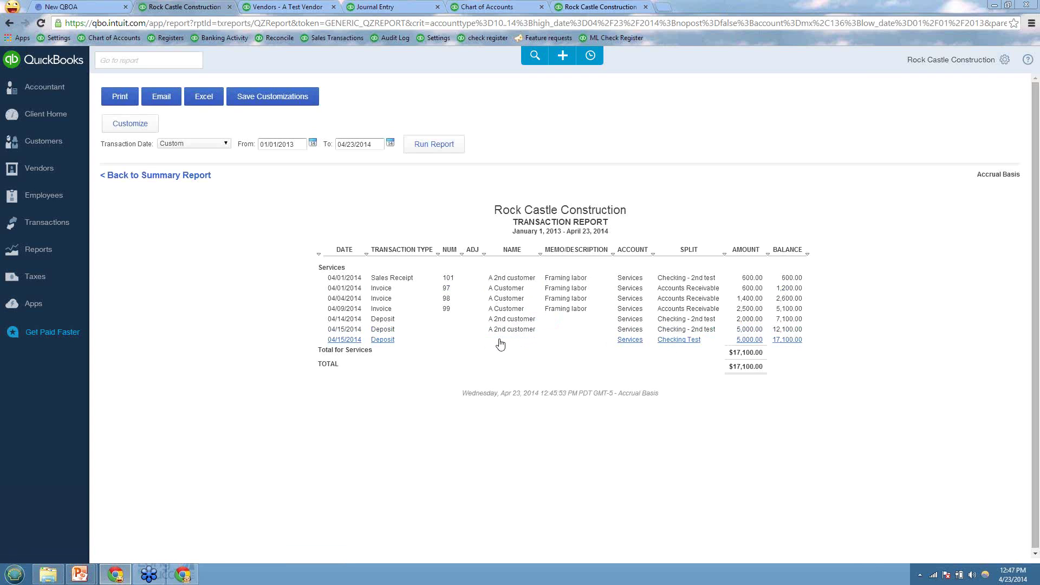
{"action": "left_click", "coordinate": [675, 343]}
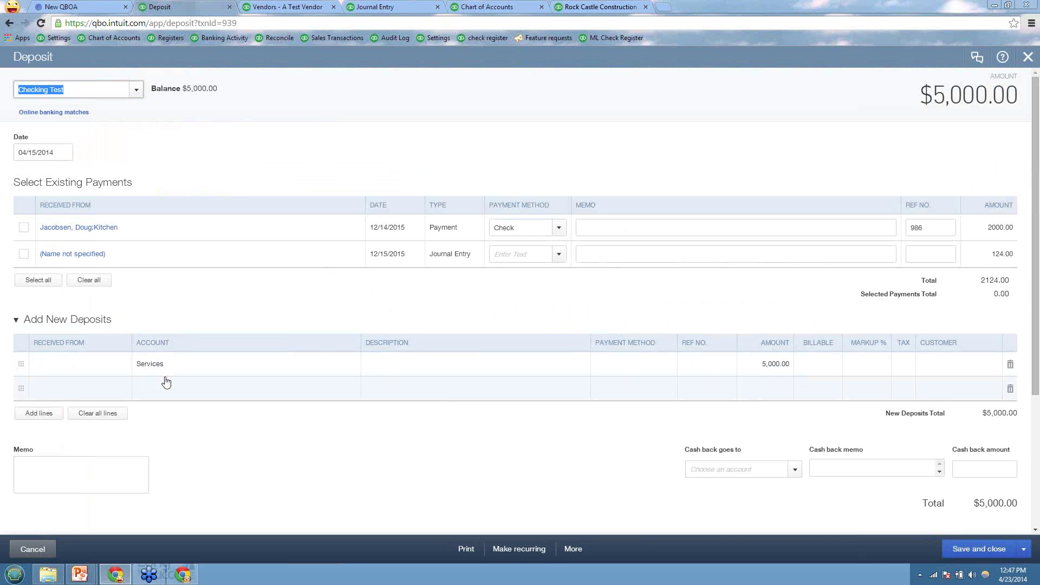
{"action": "left_click", "coordinate": [50, 549]}
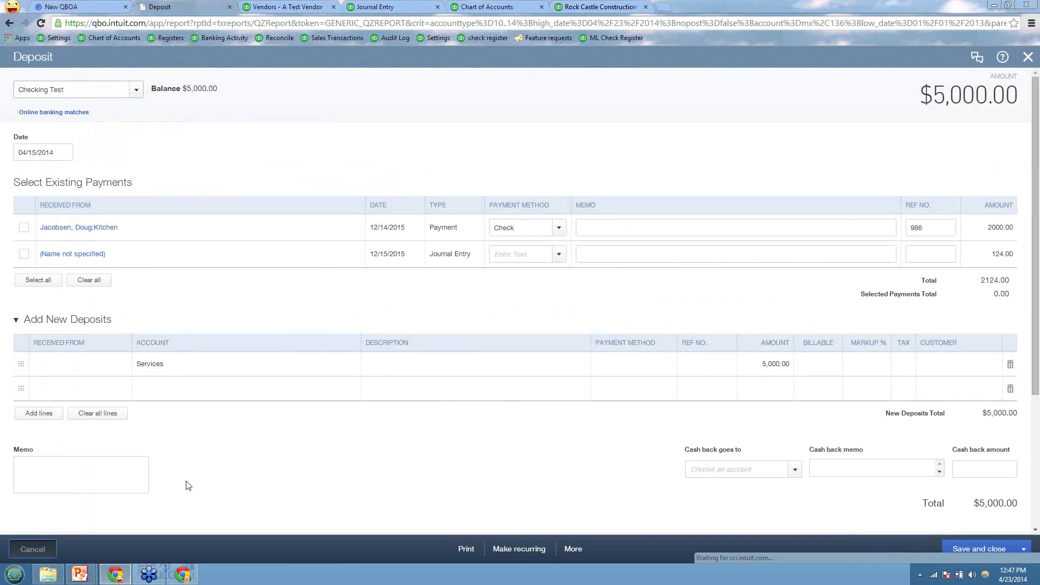
{"action": "left_click_drag", "start_coordinate": [132, 181], "coordinate": [133, 183]}
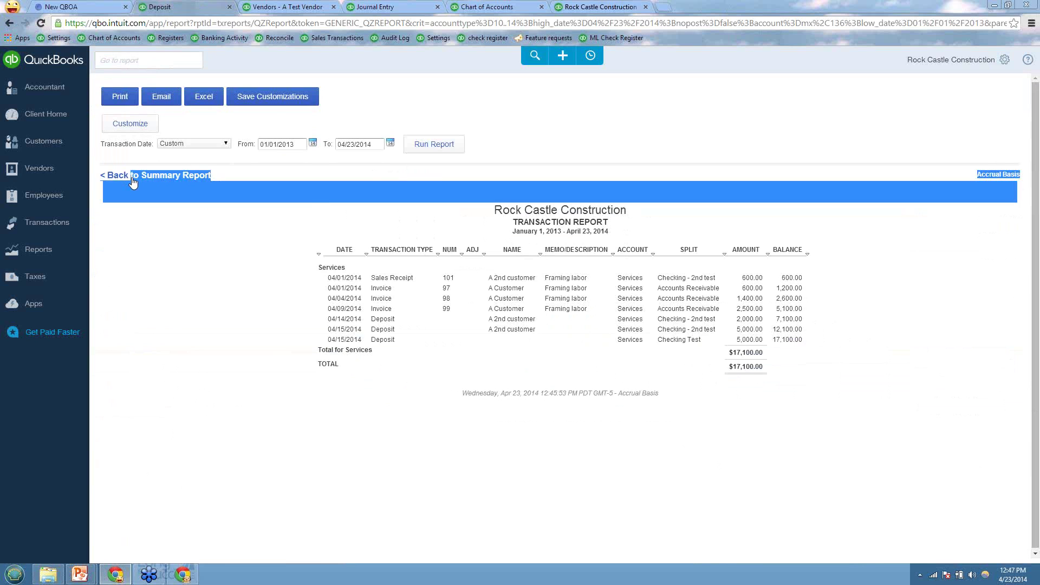
{"action": "left_click", "coordinate": [133, 181]}
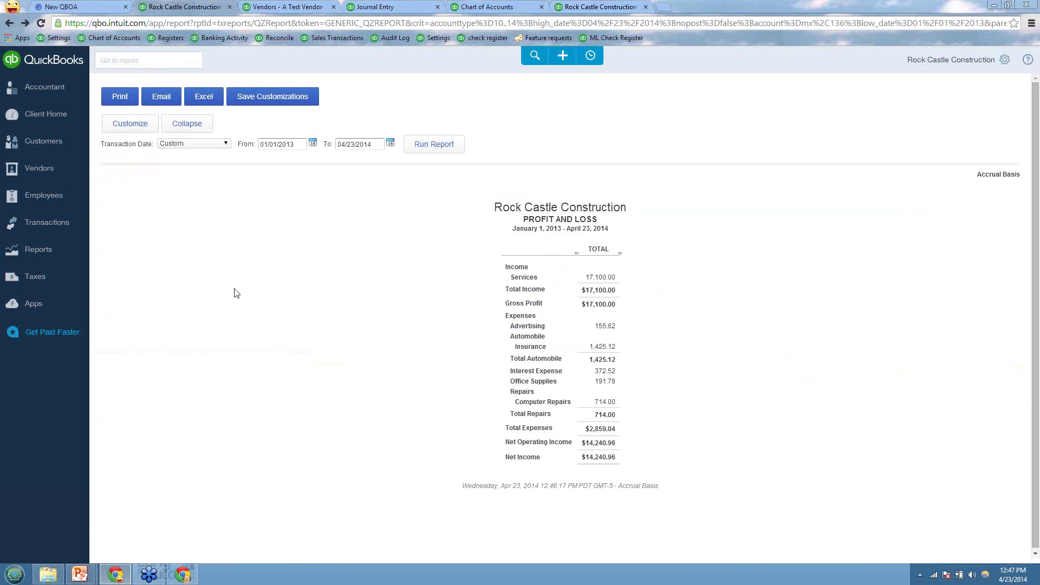
Leave the reopened deposit and the Profit and Loss report, and return to the Business Overview reports list.
{"action": "left_click", "coordinate": [53, 258]}
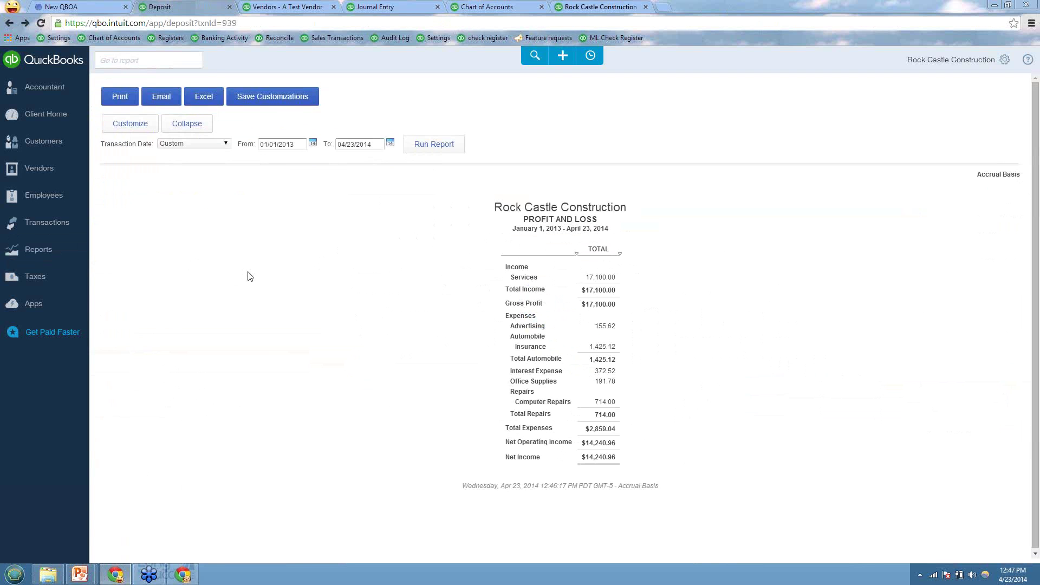
{"action": "left_click", "coordinate": [32, 550]}
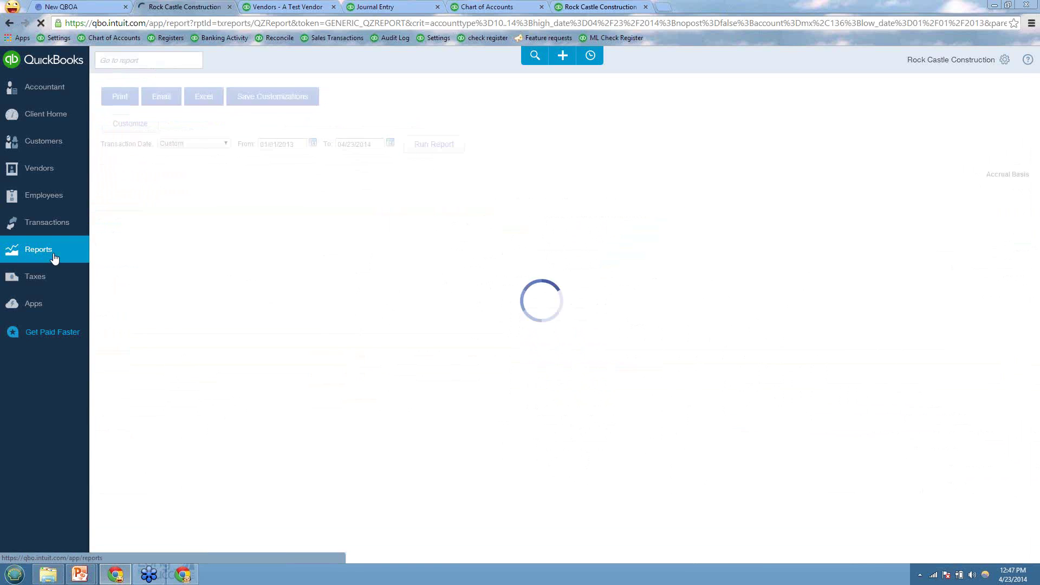
{"action": "left_click", "coordinate": [53, 256]}
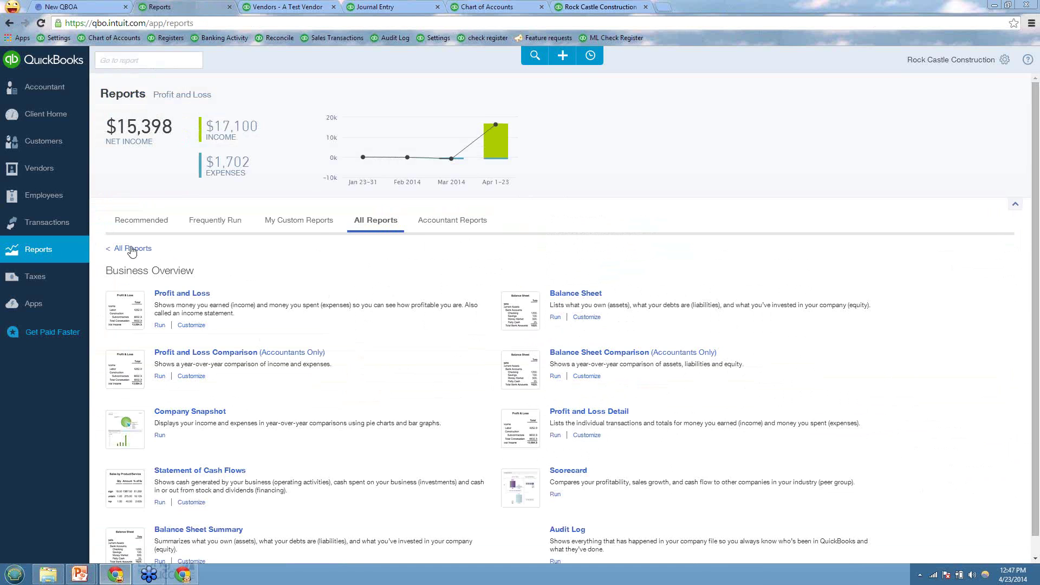
Run the Sales by Customer Summary from the Review Sales reports, examine its customer totals, and return to the list.
{"action": "left_click", "coordinate": [132, 249]}
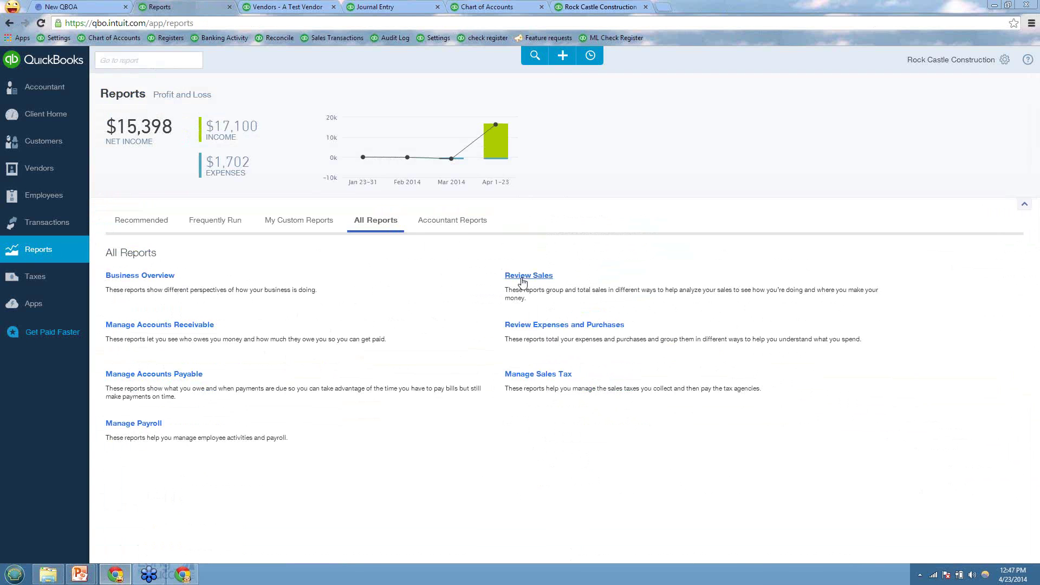
{"action": "left_click", "coordinate": [517, 277]}
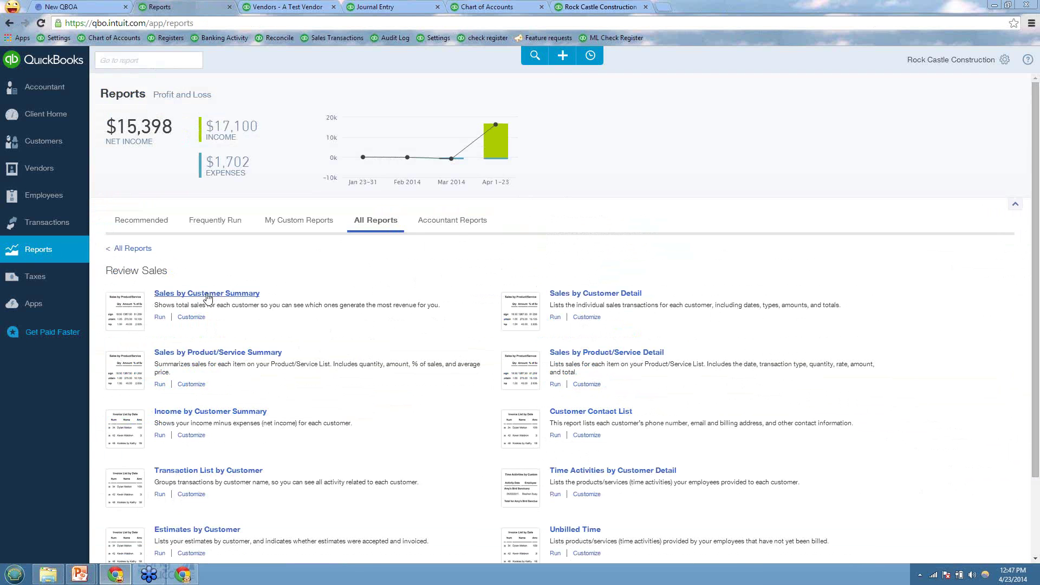
{"action": "left_click", "coordinate": [207, 295]}
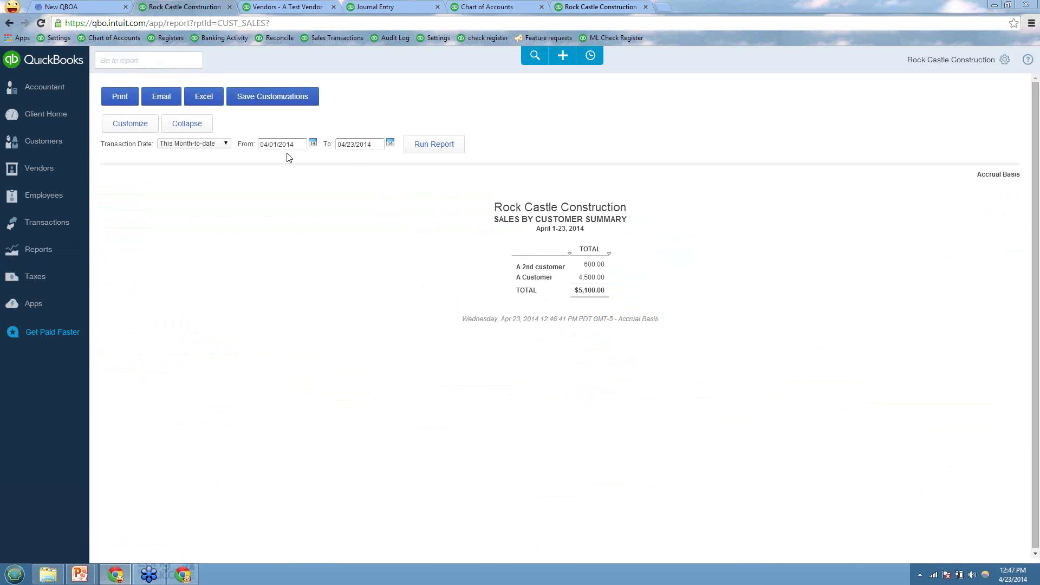
{"action": "left_click", "coordinate": [379, 145]}
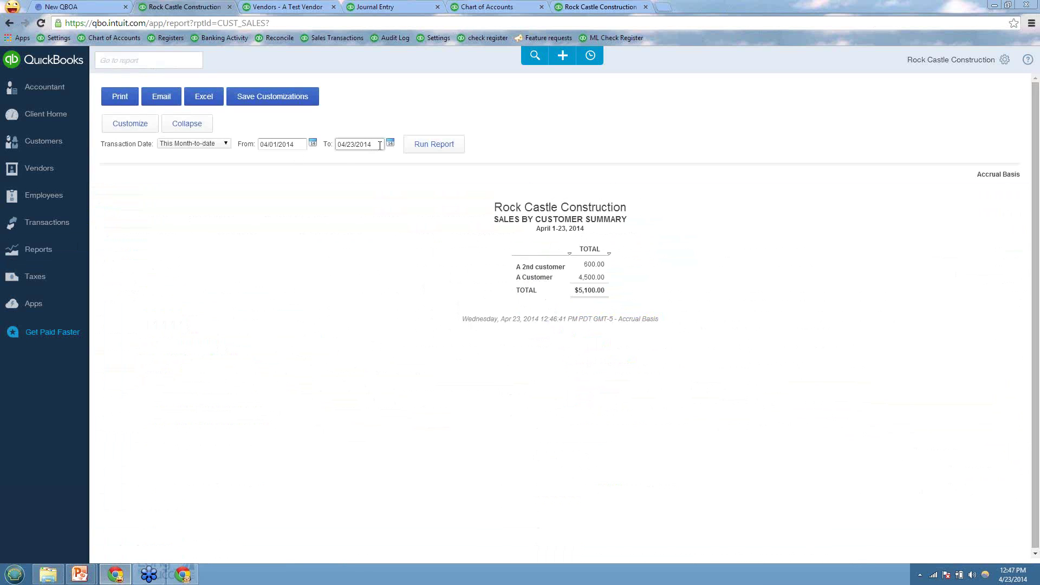
{"action": "left_click", "coordinate": [244, 273]}
{"action": "key", "text": "BackSpace"}
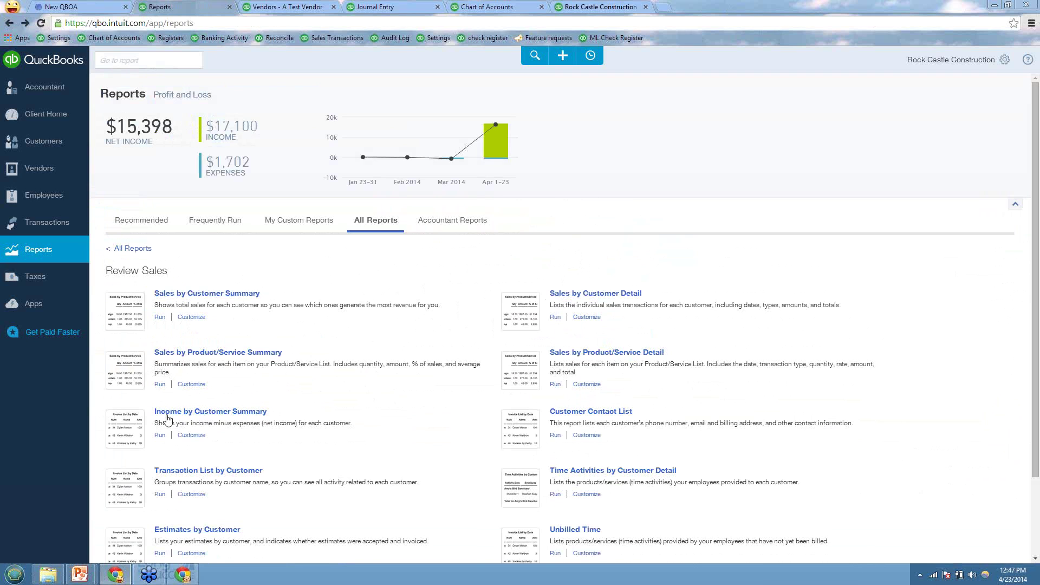
{"action": "left_click", "coordinate": [168, 415]}
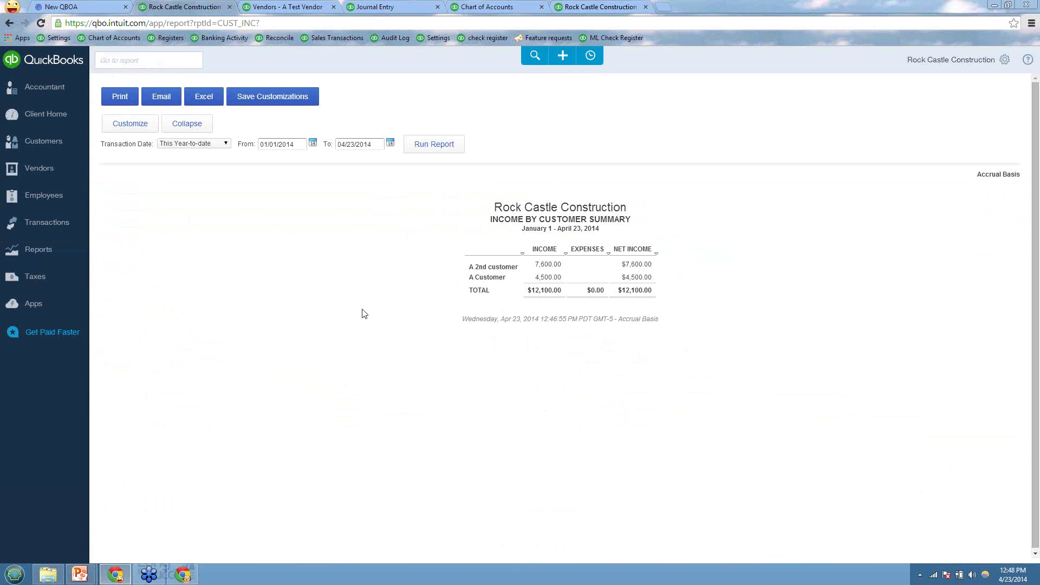
{"action": "left_click_drag", "start_coordinate": [375, 144], "coordinate": [290, 140]}
{"action": "key", "text": "BackSpace"}
{"action": "left_click", "coordinate": [290, 141]}
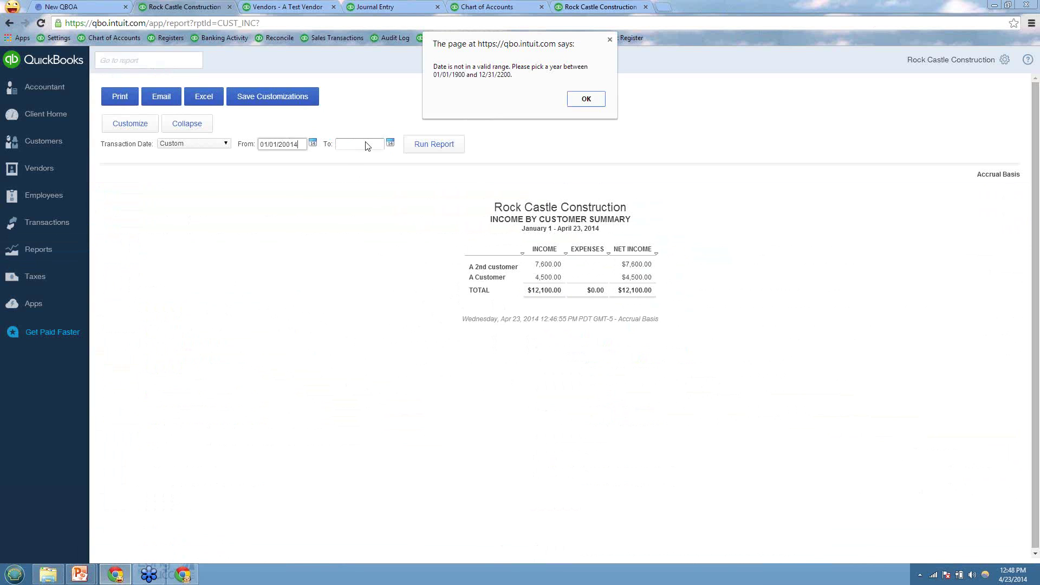
{"action": "left_click", "coordinate": [586, 99]}
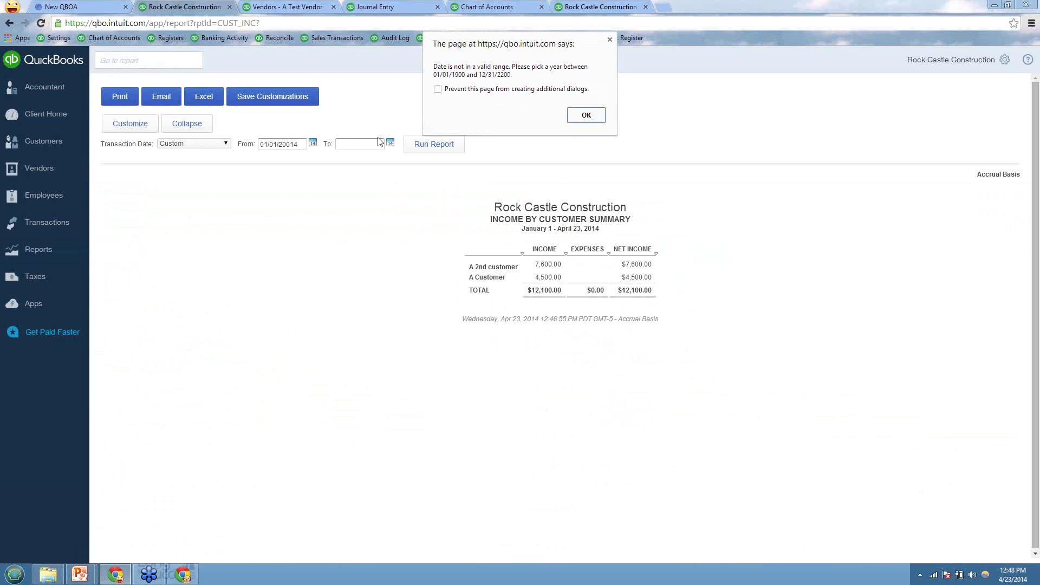
{"action": "left_click", "coordinate": [586, 115]}
{"action": "left_click", "coordinate": [351, 145]}
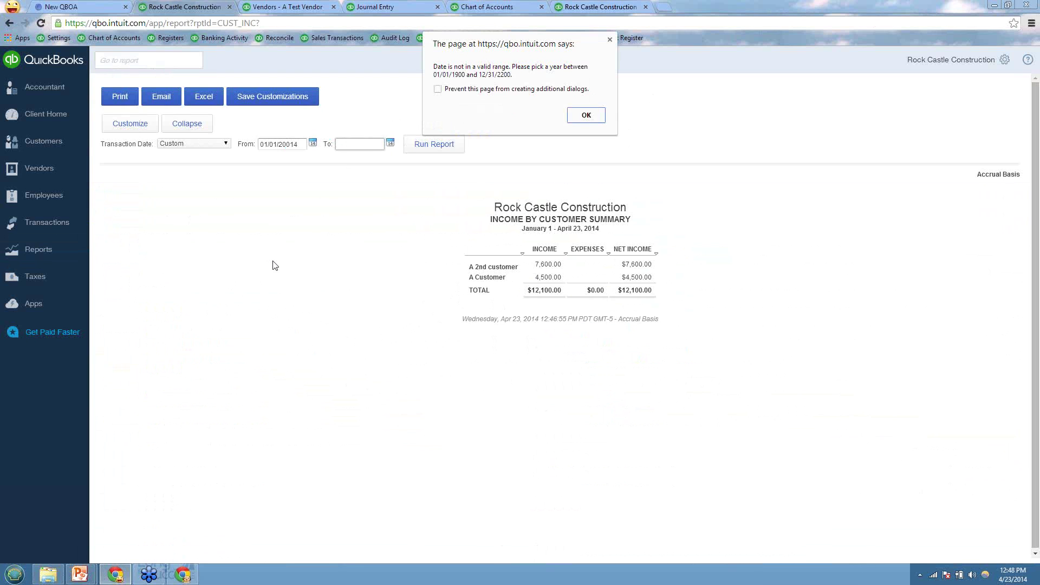
{"action": "key", "text": "Return"}
{"action": "key", "text": "alt+Left"}
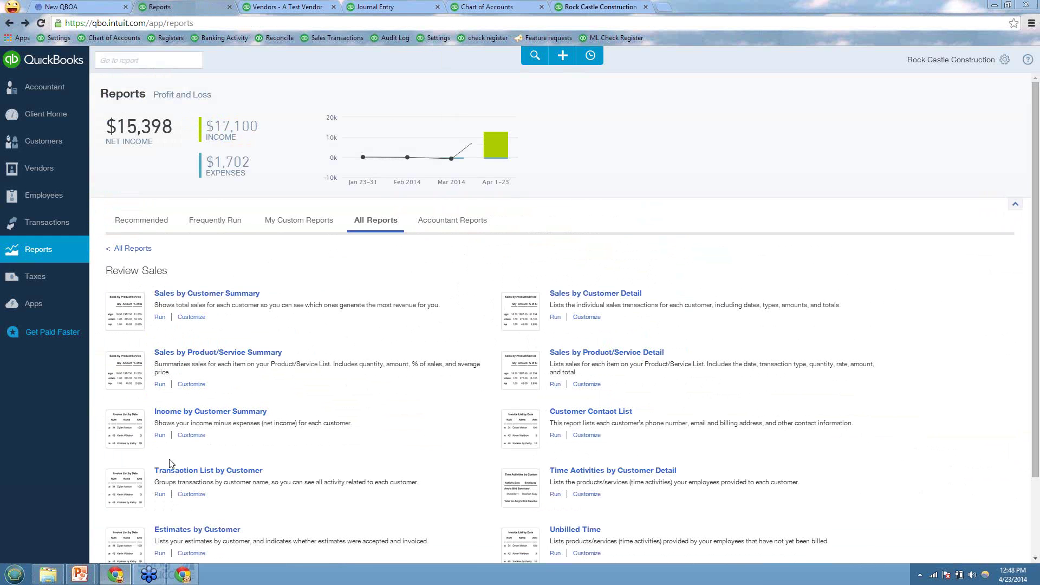
Run the Income by Customer Summary for this year to date and view the list of recent transactions.
{"action": "left_click", "coordinate": [188, 413]}
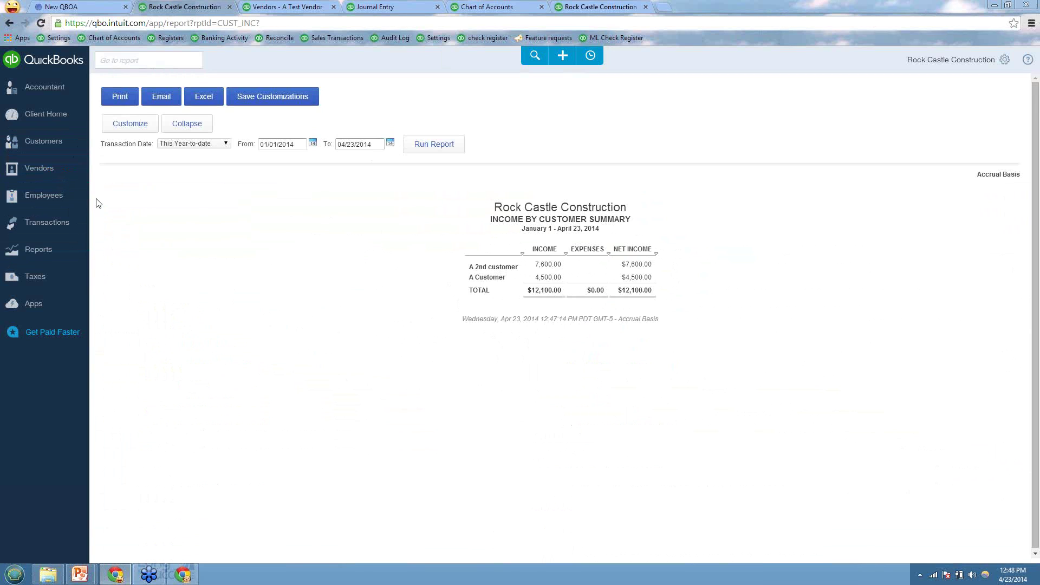
{"action": "left_click", "coordinate": [43, 230]}
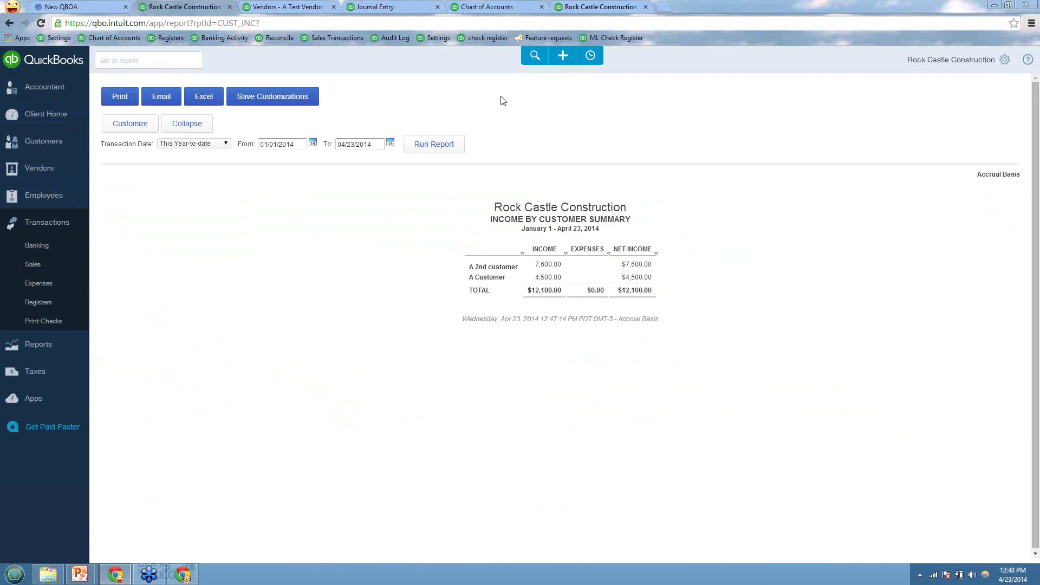
{"action": "left_click", "coordinate": [594, 59]}
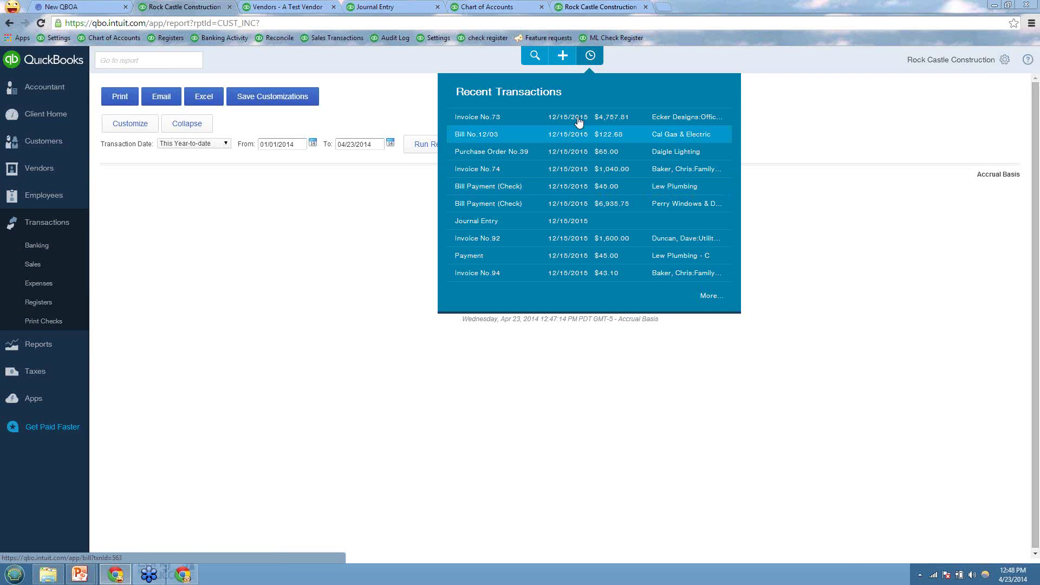
Run an advanced transaction search for Deposits with the Date filter set to Today.
{"action": "left_click", "coordinate": [534, 55]}
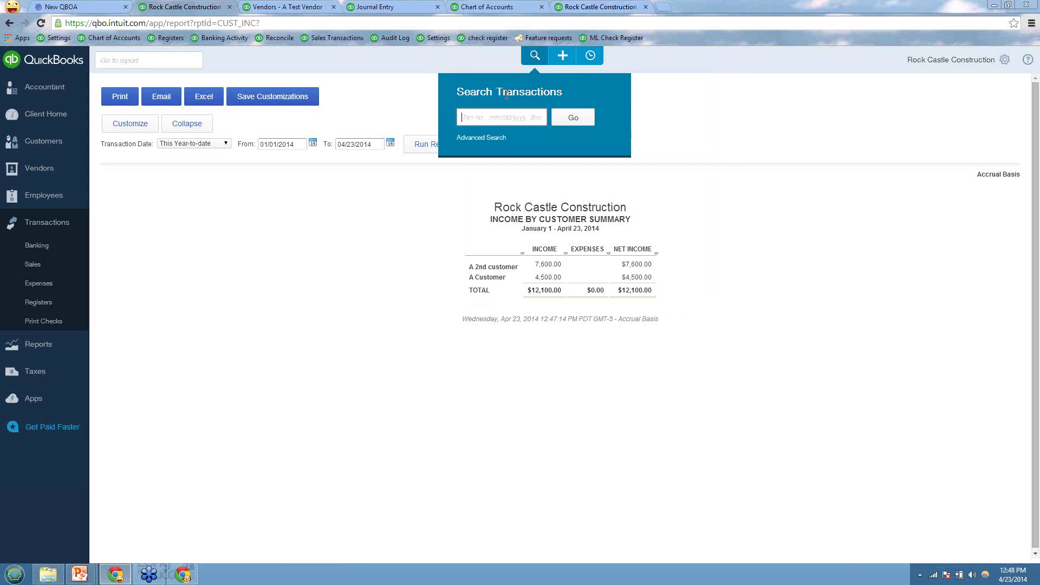
{"action": "left_click", "coordinate": [491, 139]}
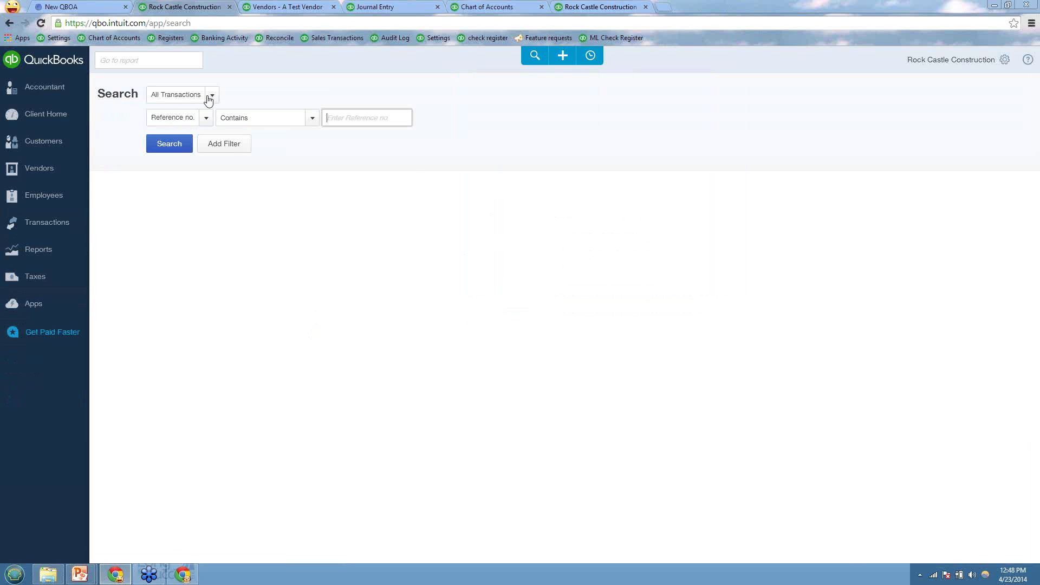
{"action": "left_click", "coordinate": [181, 95]}
{"action": "scroll", "coordinate": [173, 227], "scroll_direction": "down", "scroll_amount": 2}
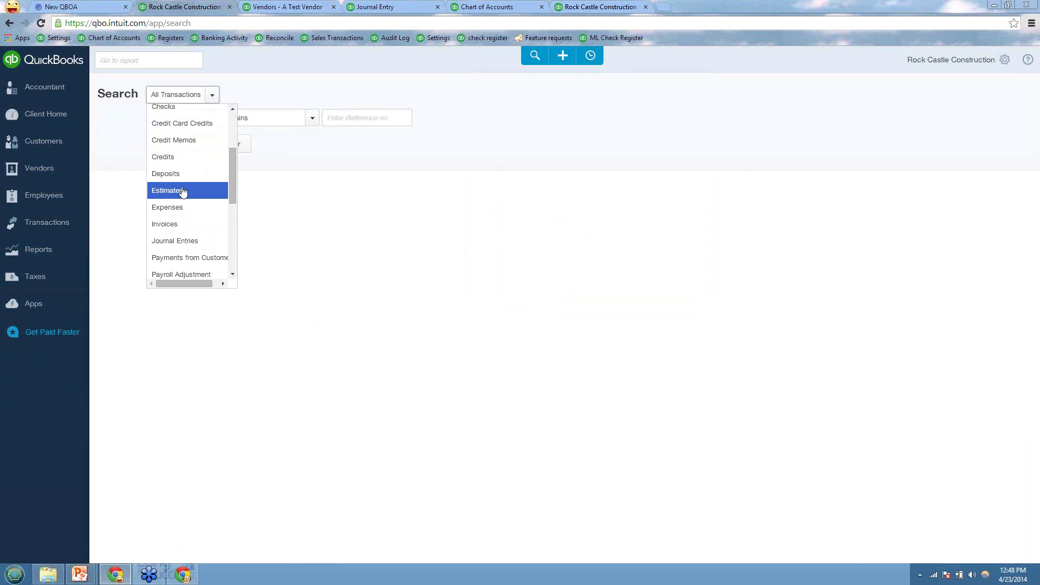
{"action": "left_click", "coordinate": [181, 175]}
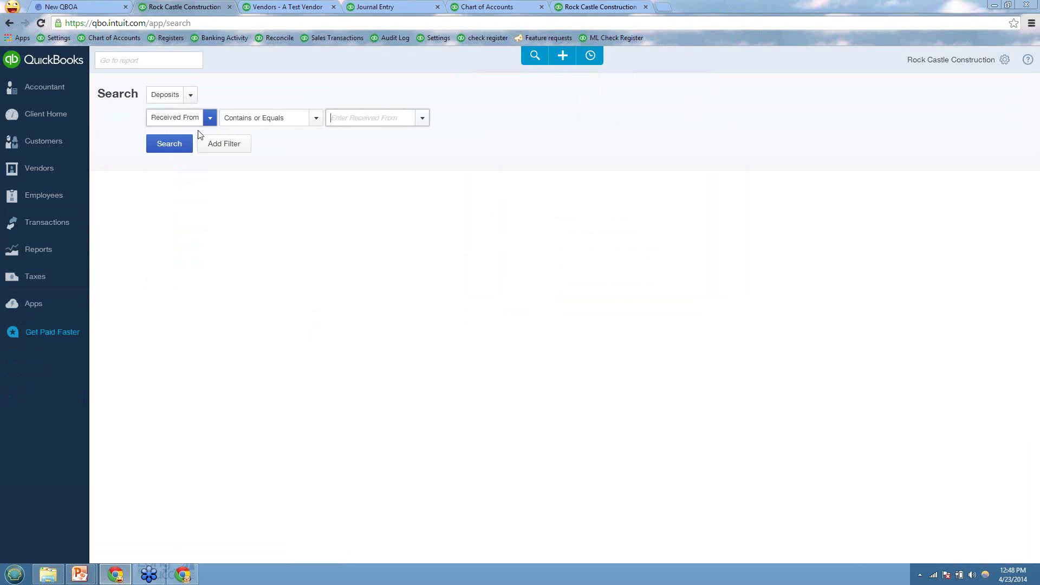
{"action": "left_click", "coordinate": [211, 119]}
{"action": "left_click", "coordinate": [168, 186]}
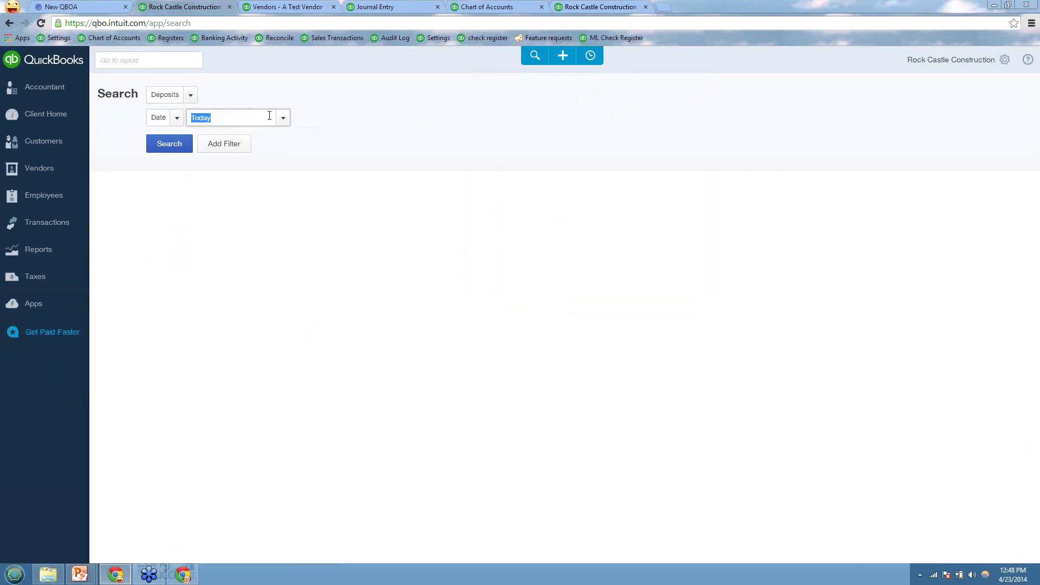
{"action": "left_click", "coordinate": [179, 145]}
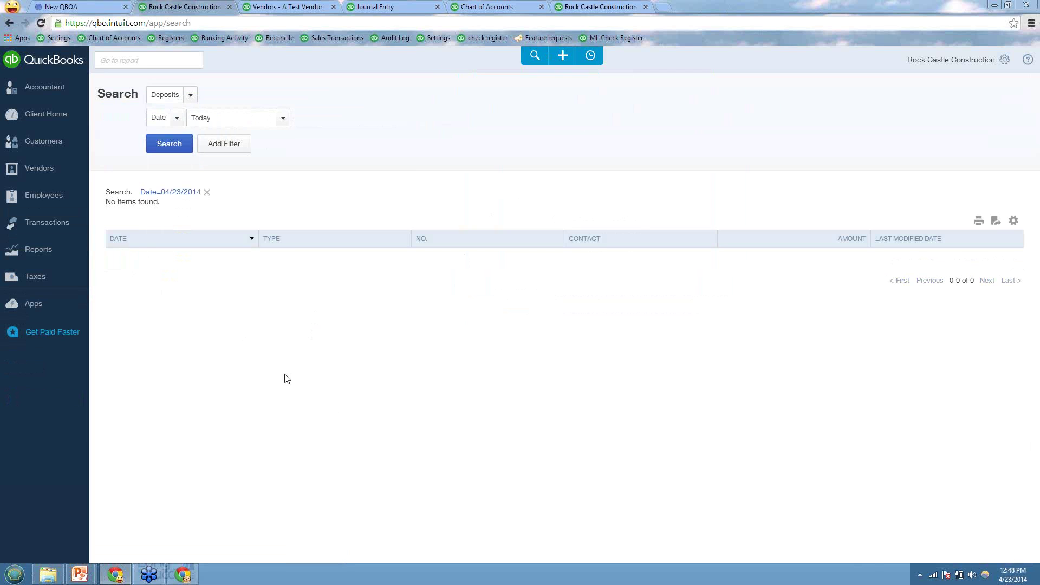
Open Banking Activity in a separate browser tab and open the 04/15/2014 Services deposit already added in QuickBooks for Checking Test.
{"action": "right_click", "coordinate": [216, 38]}
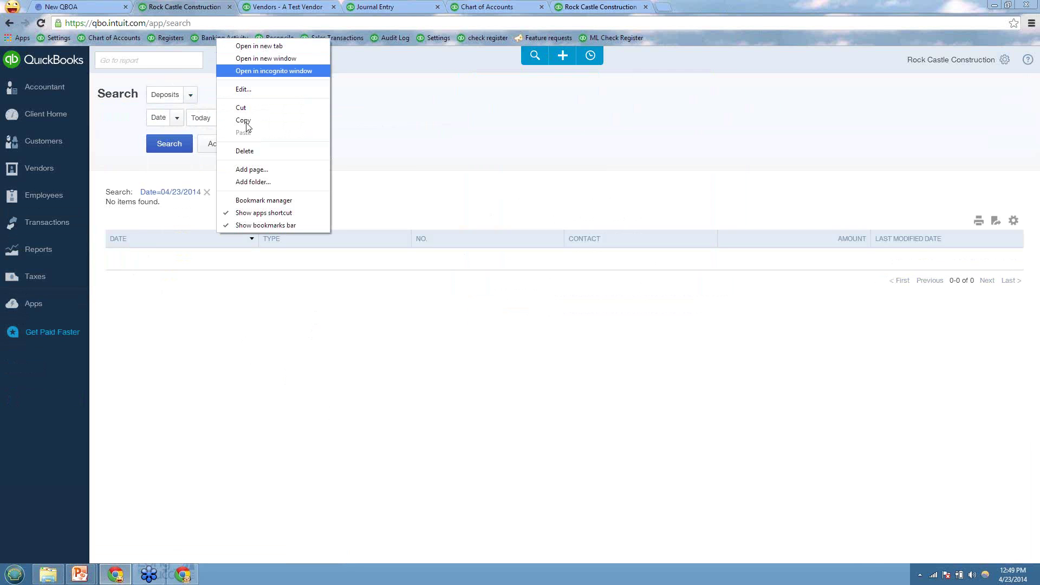
{"action": "left_click", "coordinate": [257, 47]}
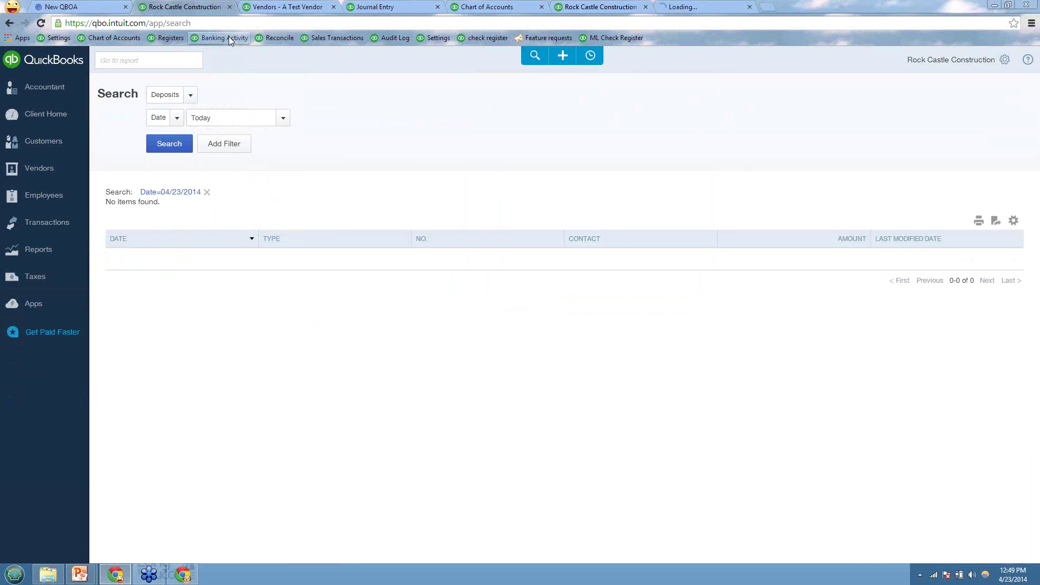
{"action": "left_click", "coordinate": [686, 8]}
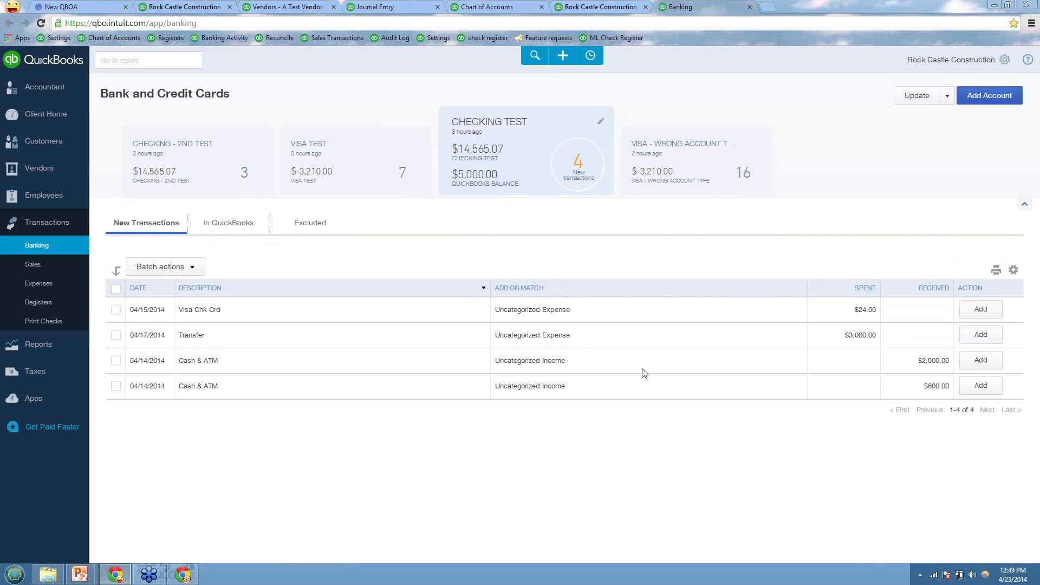
{"action": "left_click", "coordinate": [225, 222]}
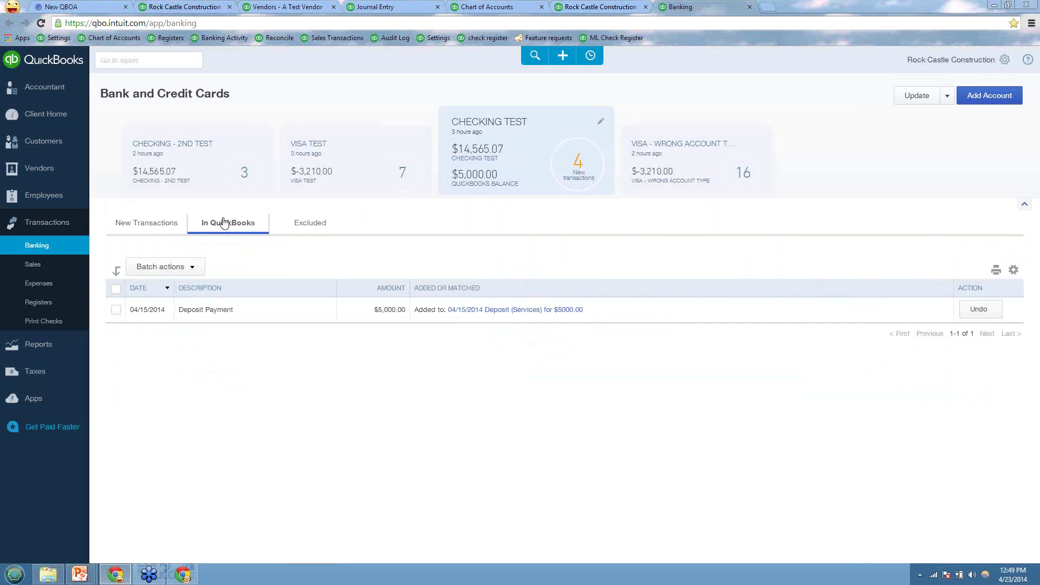
{"action": "left_click", "coordinate": [483, 310]}
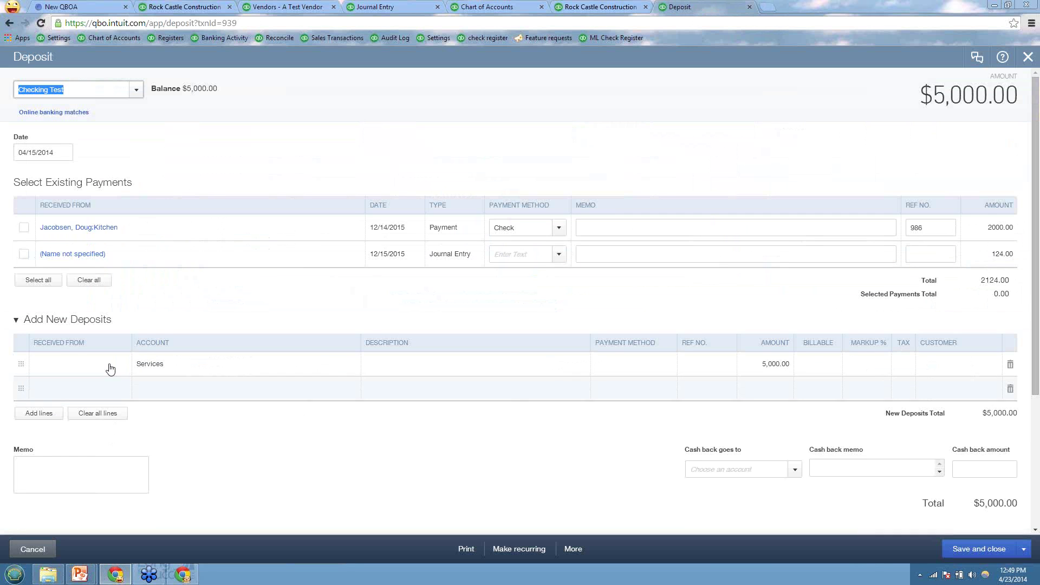
Set A Test Customer 3 as the payer on the deposit's Services line and save the deposit.
{"action": "left_click", "coordinate": [111, 369]}
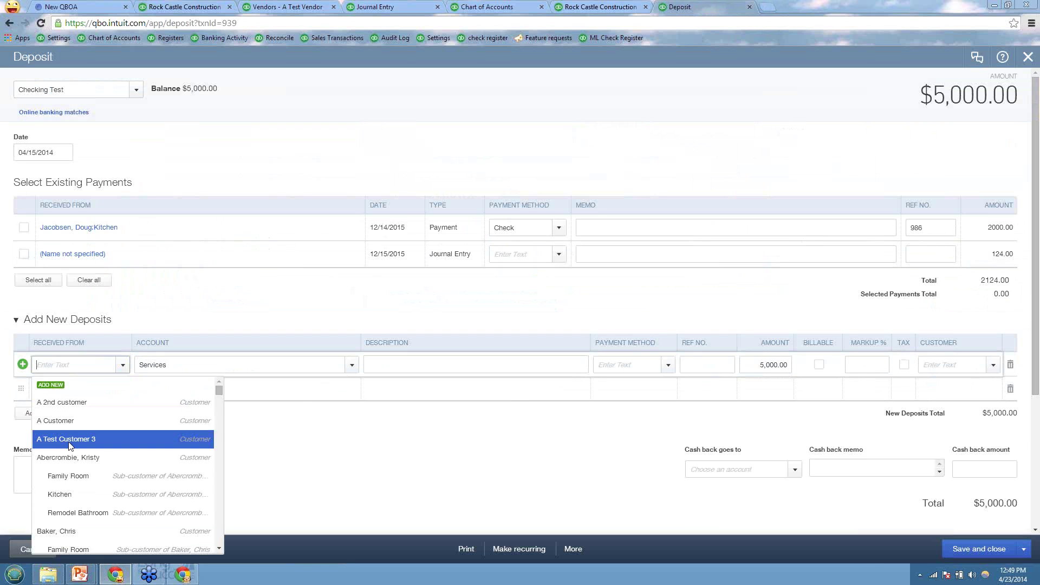
{"action": "left_click", "coordinate": [70, 442]}
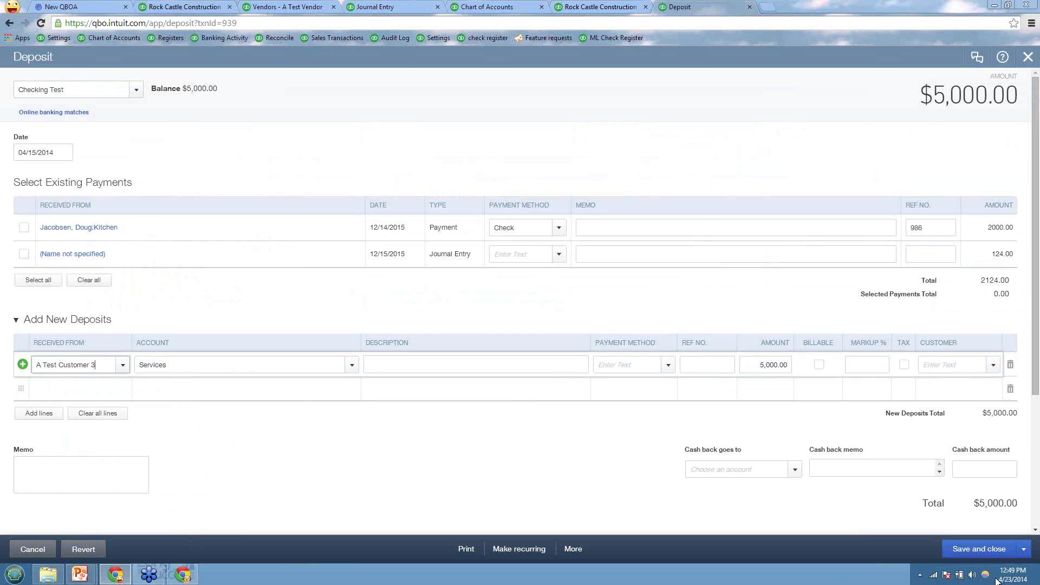
{"action": "left_click", "coordinate": [966, 549]}
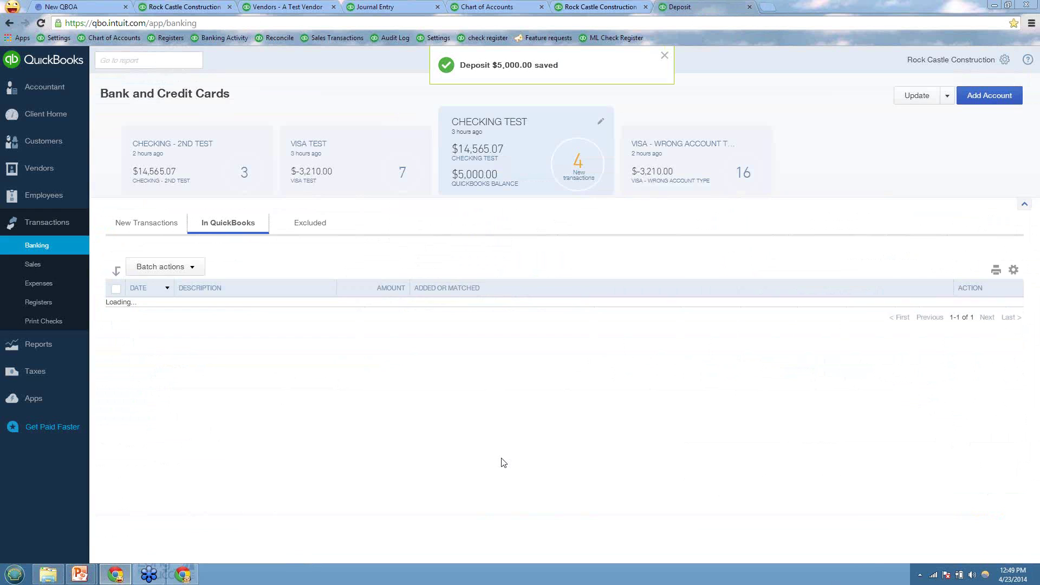
Rerun the Income by Customer Summary and Sales by Customer Summary reports to compare how they treat the edited deposit.
{"action": "left_click", "coordinate": [184, 6]}
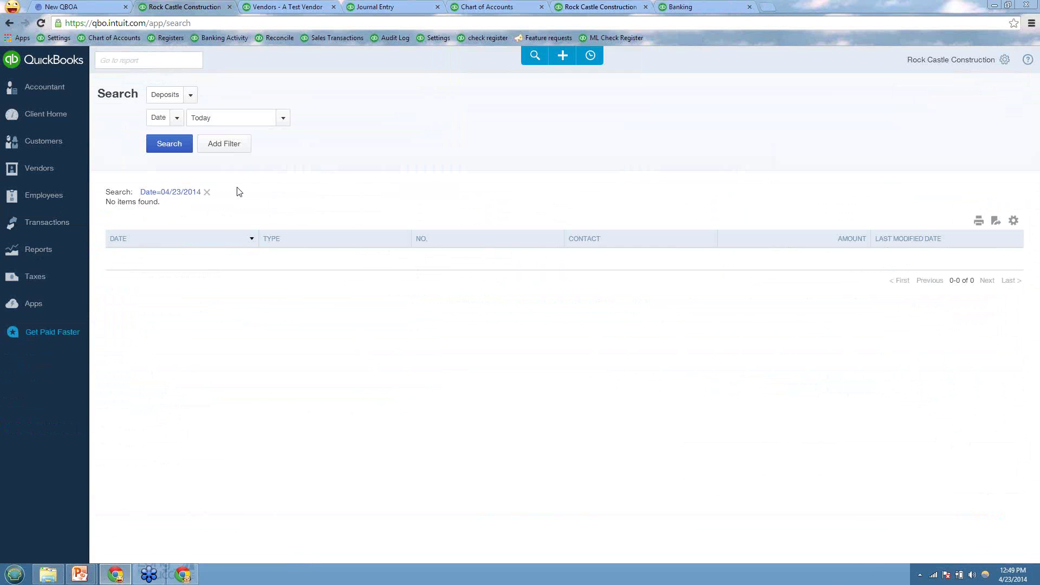
{"action": "left_click", "coordinate": [39, 250]}
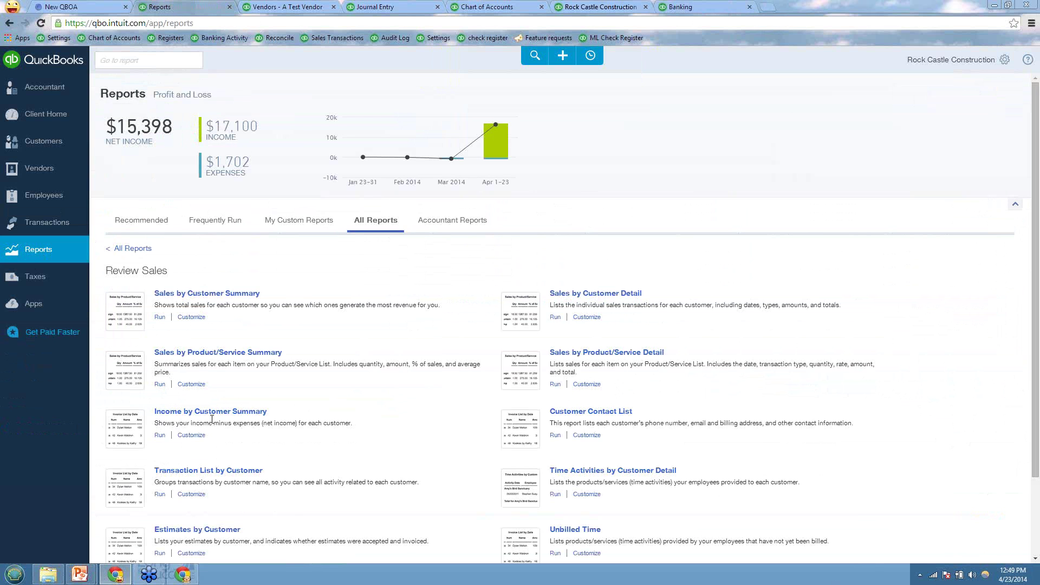
{"action": "left_click", "coordinate": [210, 414]}
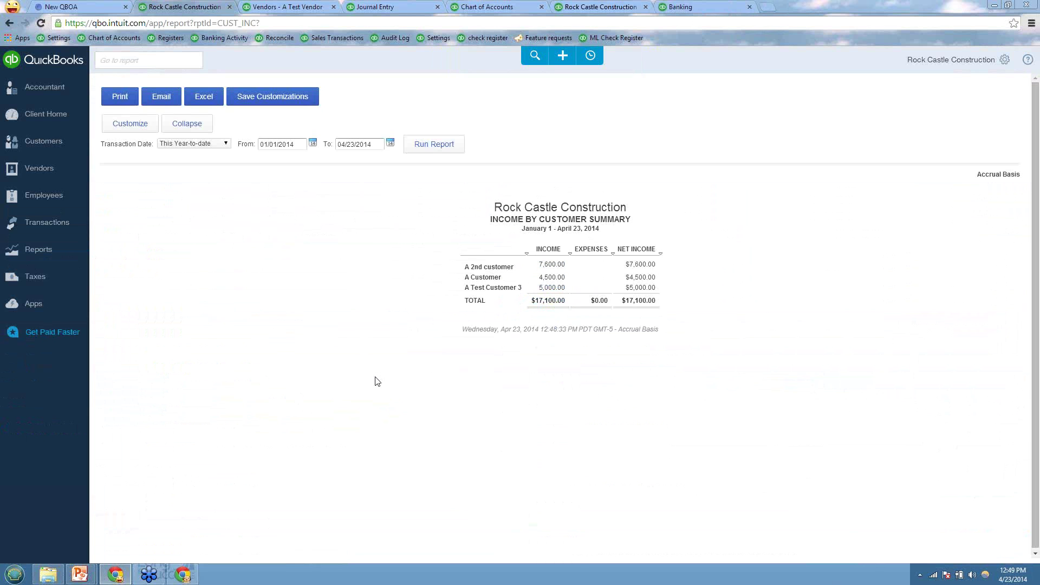
{"action": "key", "text": "alt+Left"}
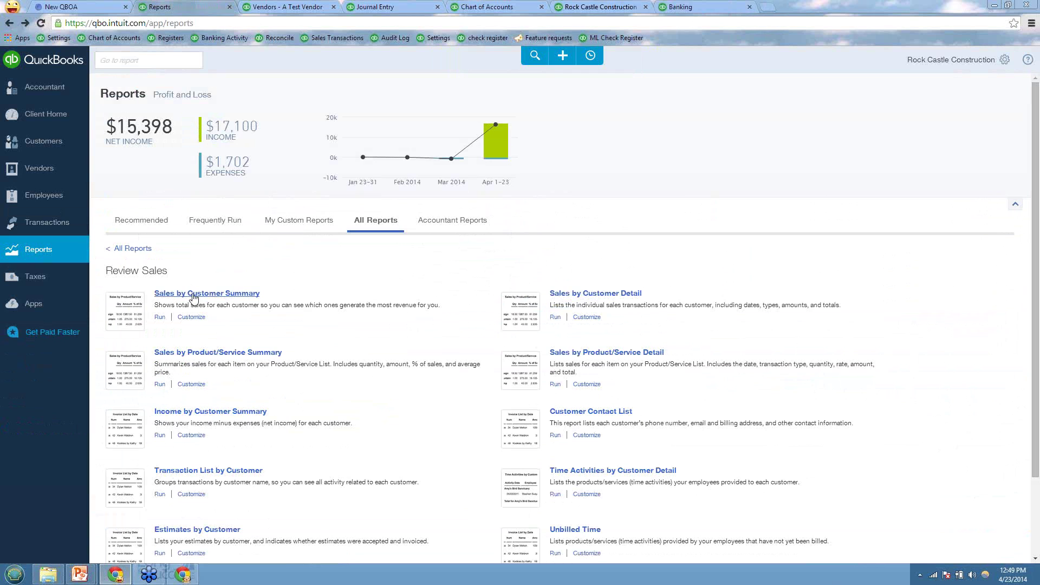
{"action": "left_click", "coordinate": [194, 295]}
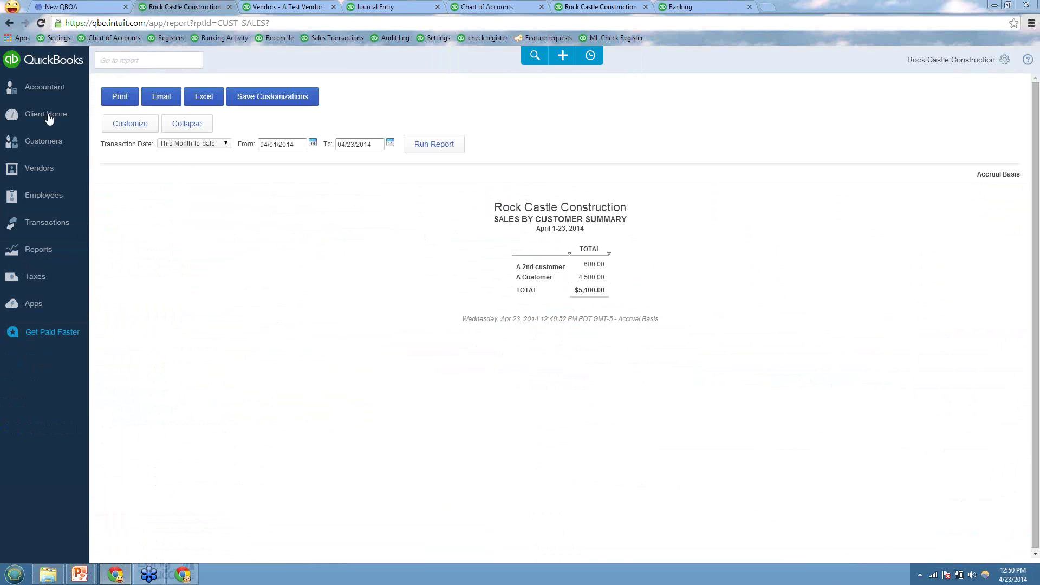
Open A Test Customer 3's record to check its transaction list, and switch to the open company Preferences page.
{"action": "left_click", "coordinate": [80, 178]}
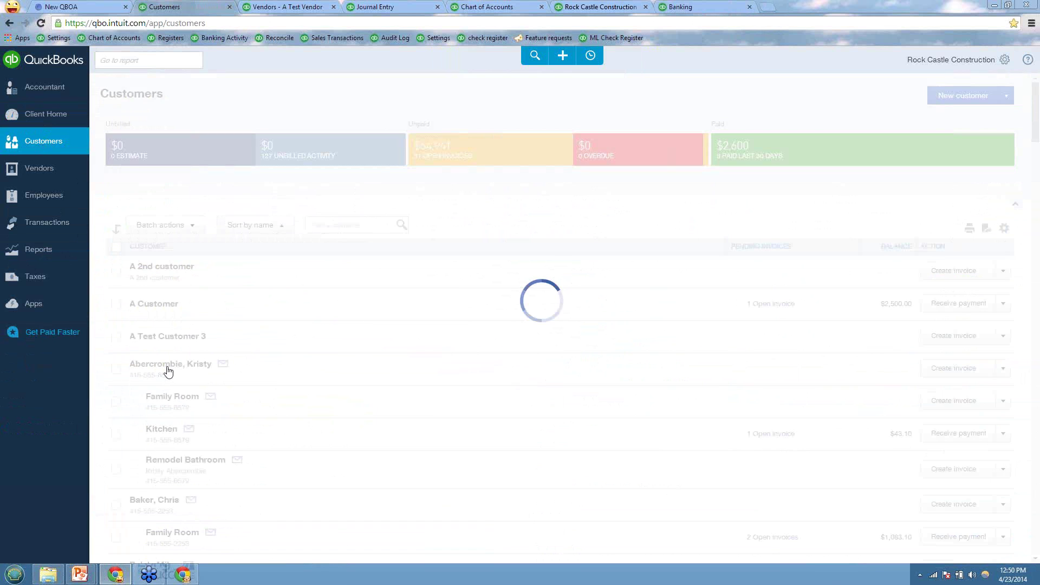
{"action": "left_click", "coordinate": [157, 338]}
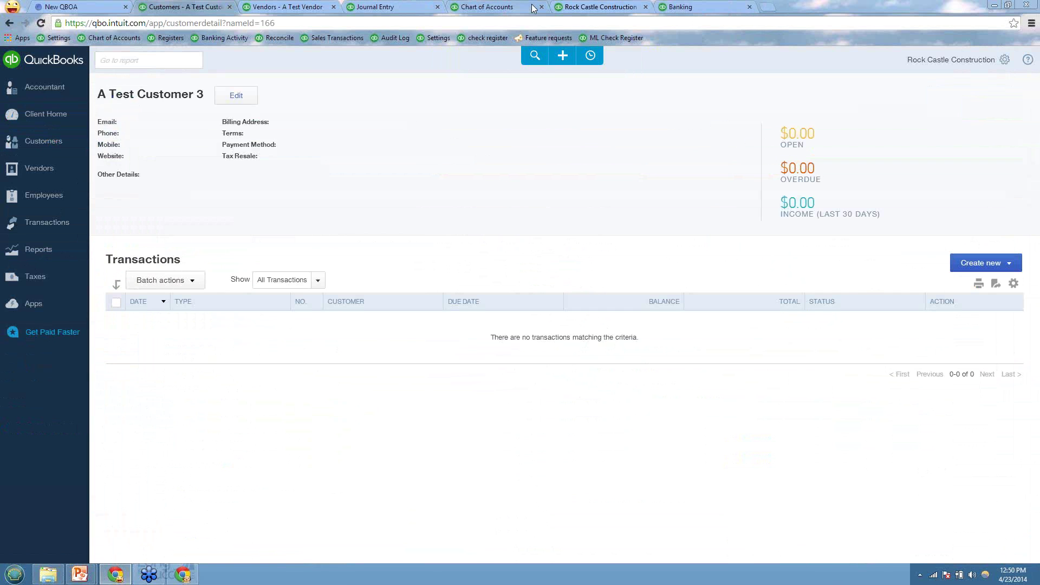
{"action": "left_click", "coordinate": [577, 7]}
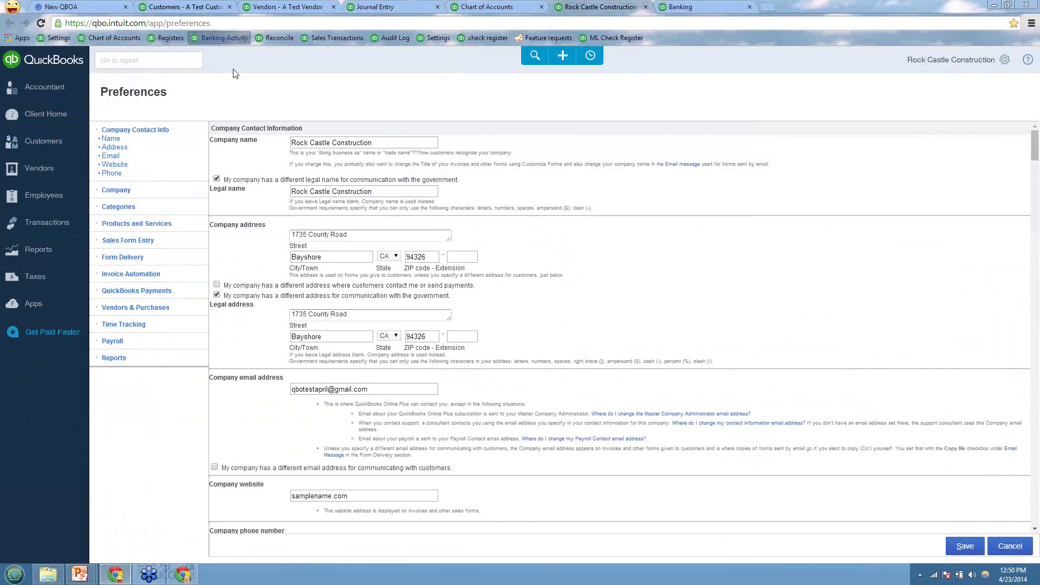
Open Banking Activity and look for matches to the $2,000.00 Cash & ATM deposit in Checking Test.
{"action": "left_click", "coordinate": [224, 37]}
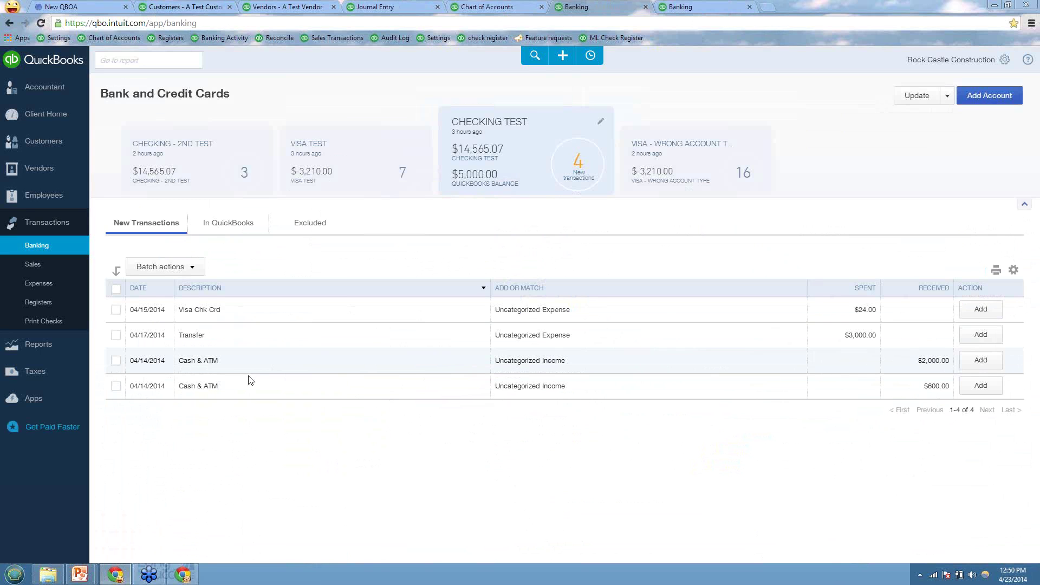
{"action": "left_click", "coordinate": [224, 362]}
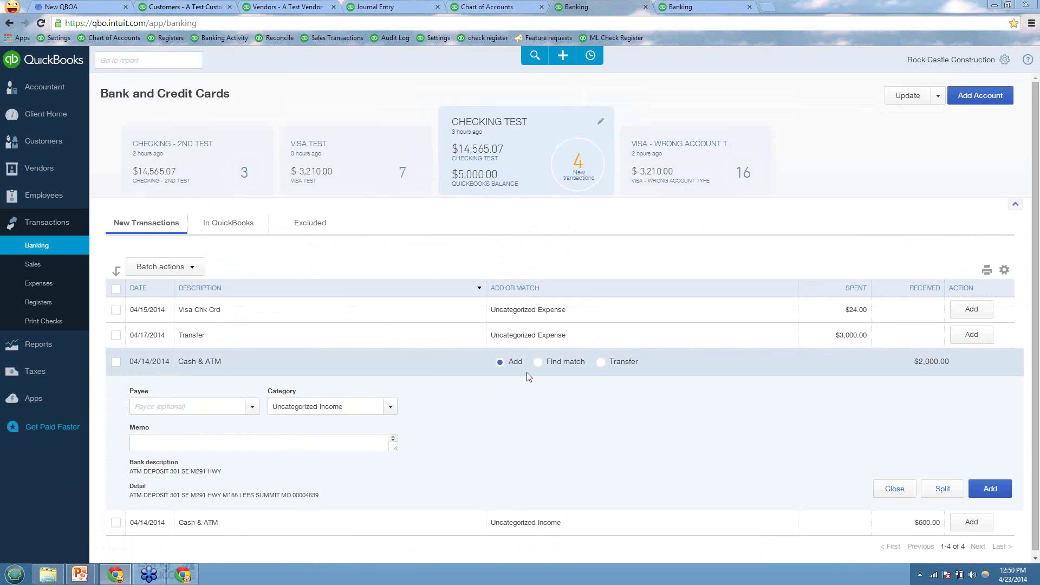
{"action": "left_click", "coordinate": [537, 362]}
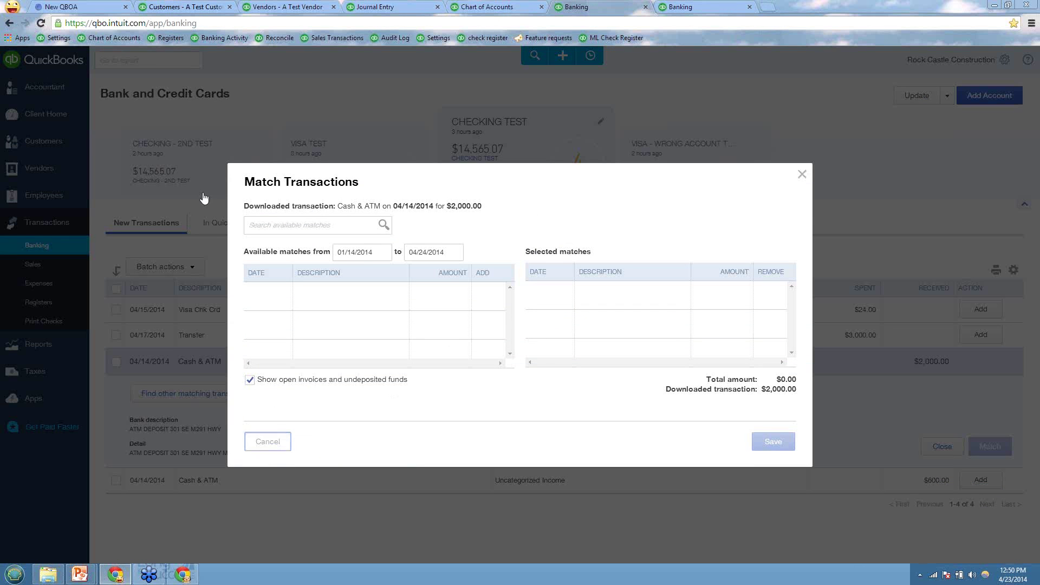
{"action": "left_click", "coordinate": [268, 441]}
Undo both transactions already added in QuickBooks for Checking - 2nd Test and return to its new transactions.
{"action": "left_click", "coordinate": [220, 162]}
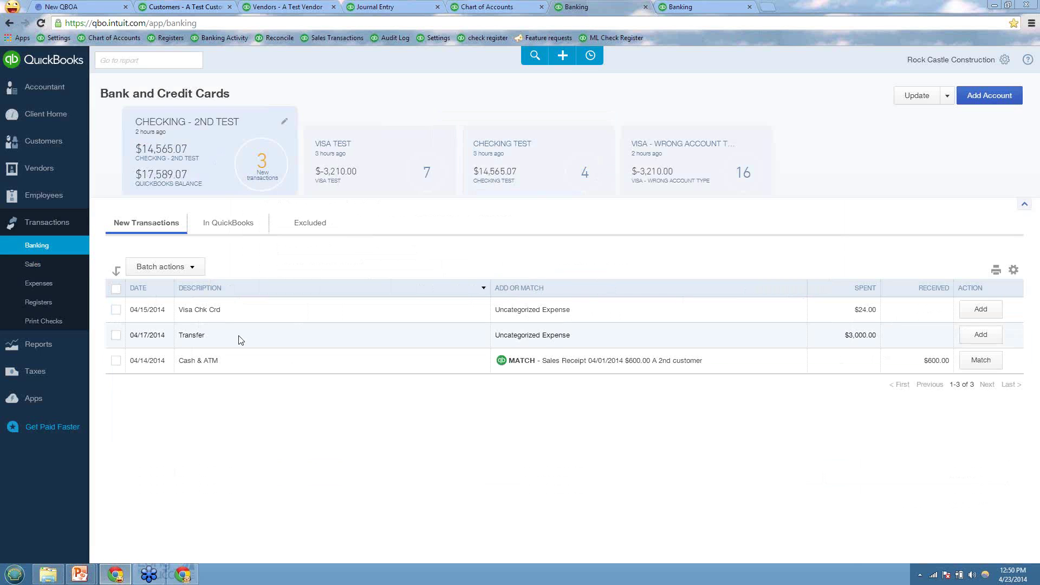
{"action": "left_click", "coordinate": [241, 340]}
{"action": "left_click", "coordinate": [242, 222]}
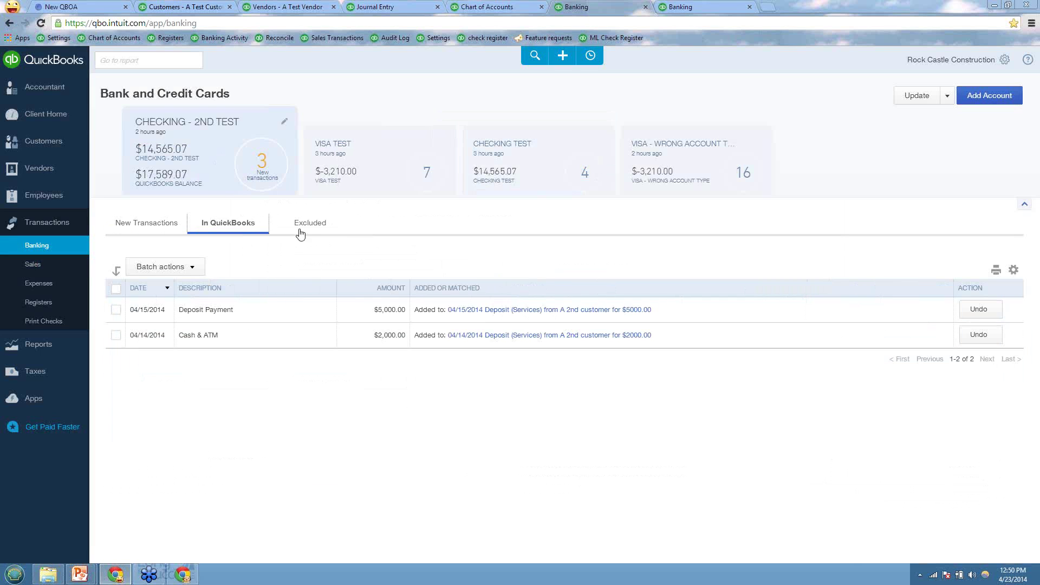
{"action": "left_click", "coordinate": [117, 291]}
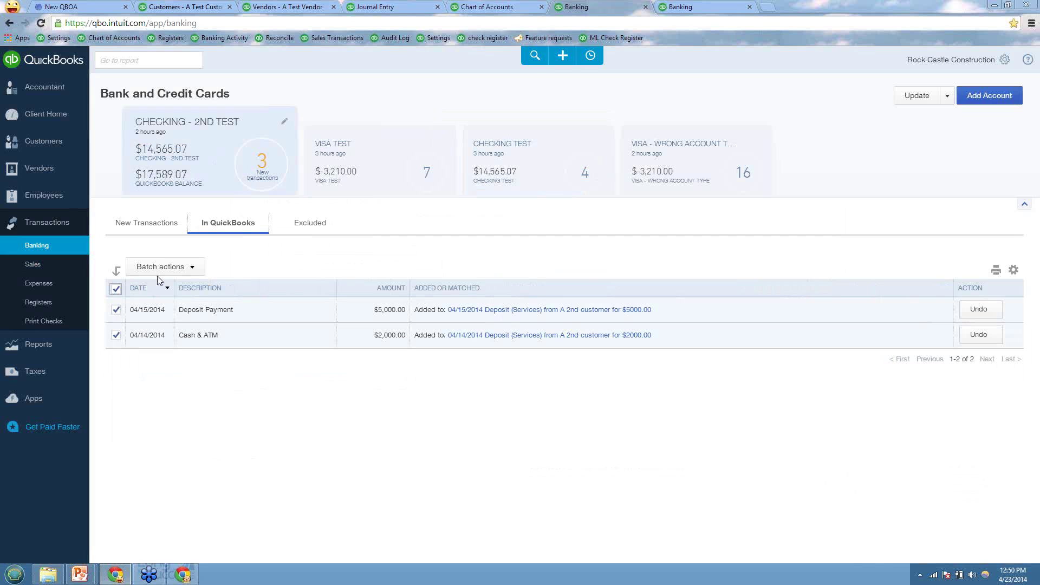
{"action": "left_click", "coordinate": [147, 224]}
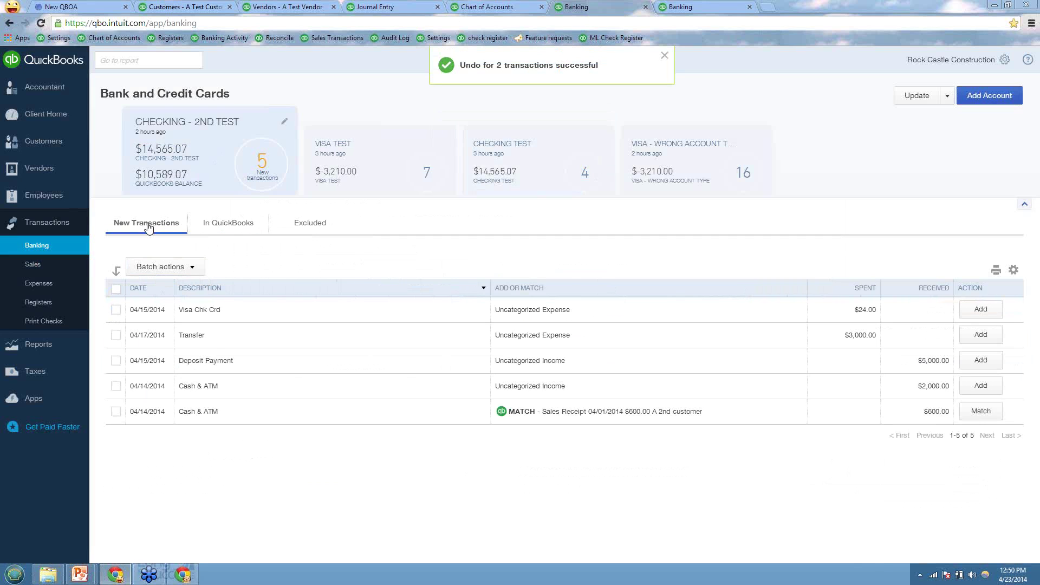
Check the available matches for the 04/15/2014 Deposit Payment of $5,000.00, and open the Customers list.
{"action": "left_click", "coordinate": [290, 371]}
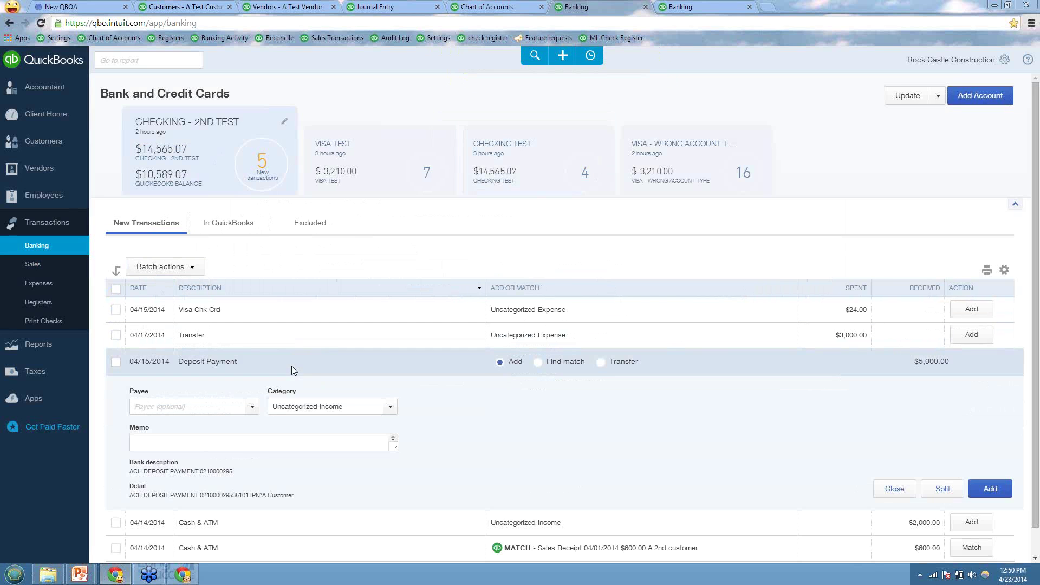
{"action": "left_click", "coordinate": [539, 363]}
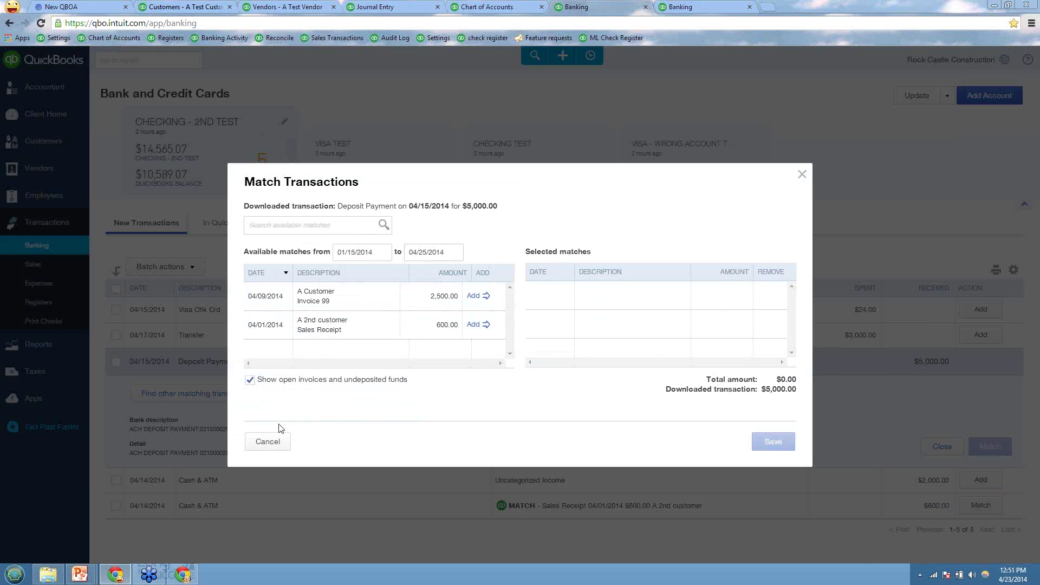
{"action": "left_click", "coordinate": [269, 443]}
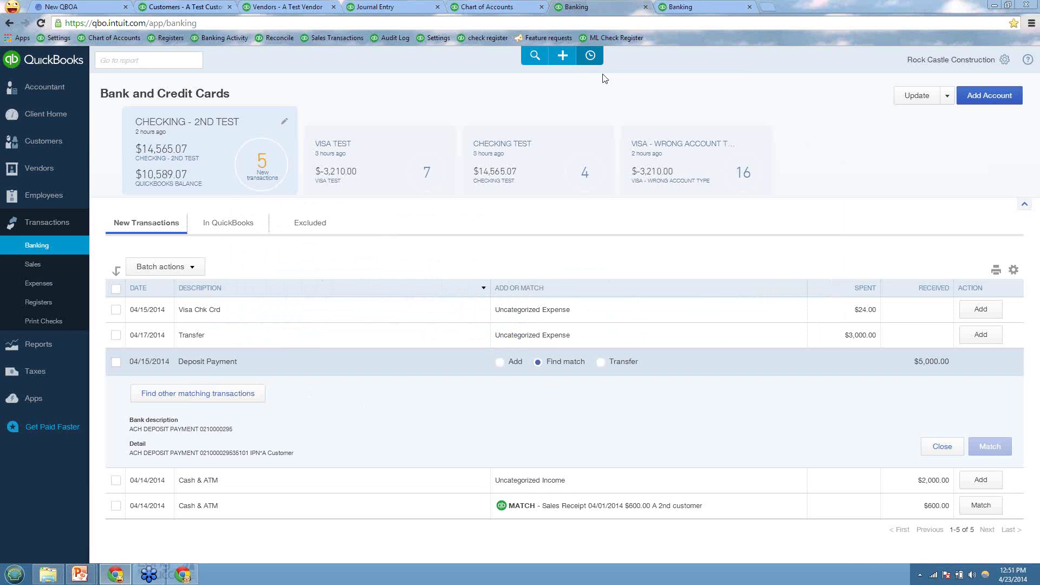
{"action": "left_click", "coordinate": [594, 62]}
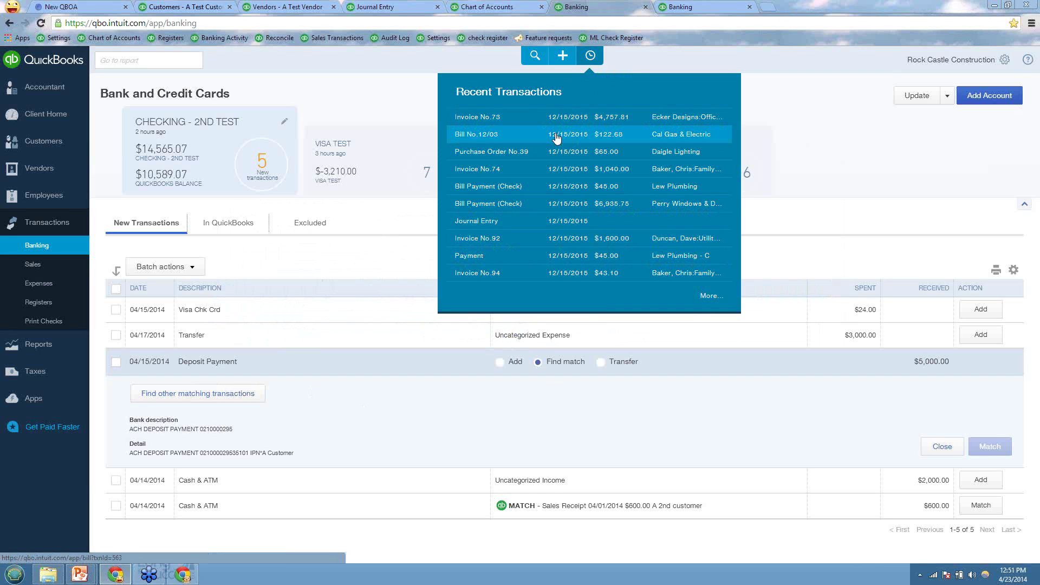
{"action": "left_click", "coordinate": [392, 244]}
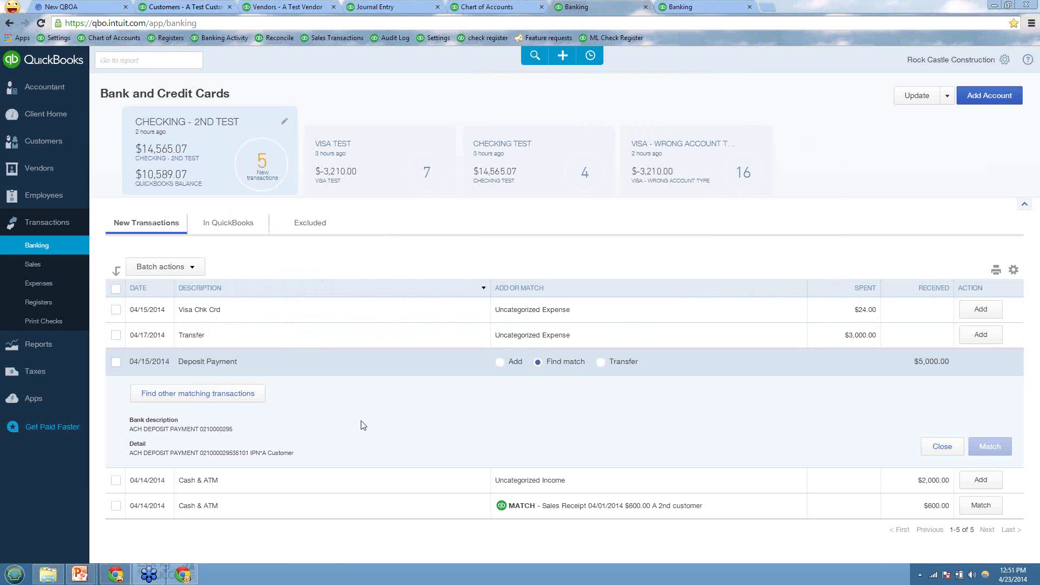
{"action": "left_click", "coordinate": [193, 399]}
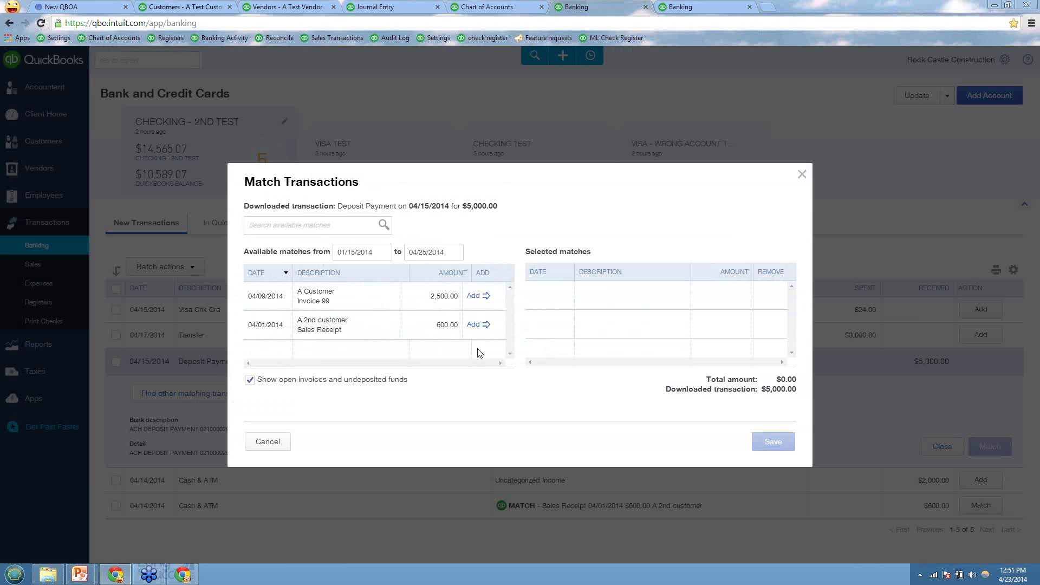
{"action": "left_click", "coordinate": [267, 442]}
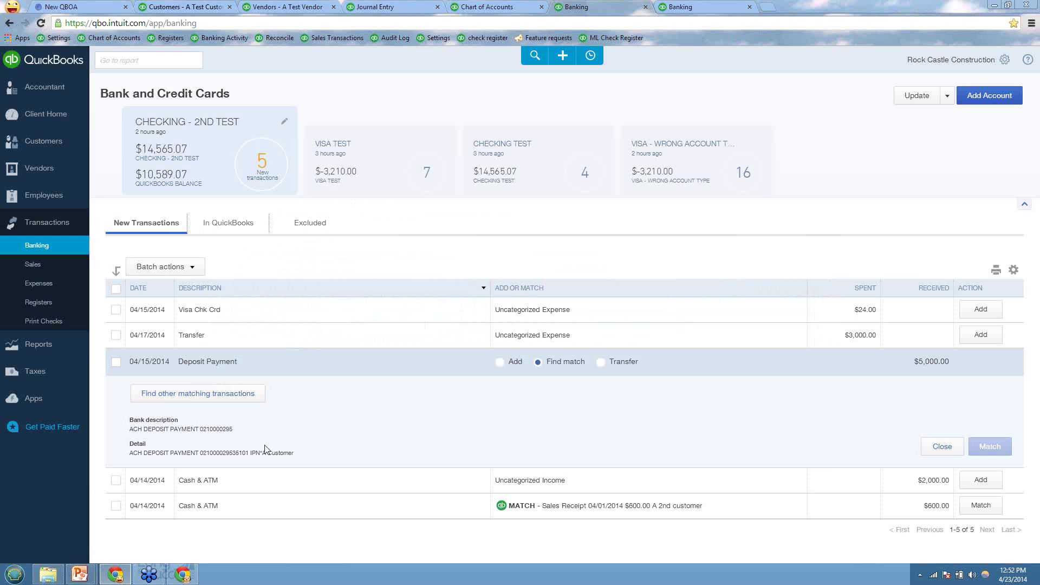
{"action": "left_click", "coordinate": [43, 143]}
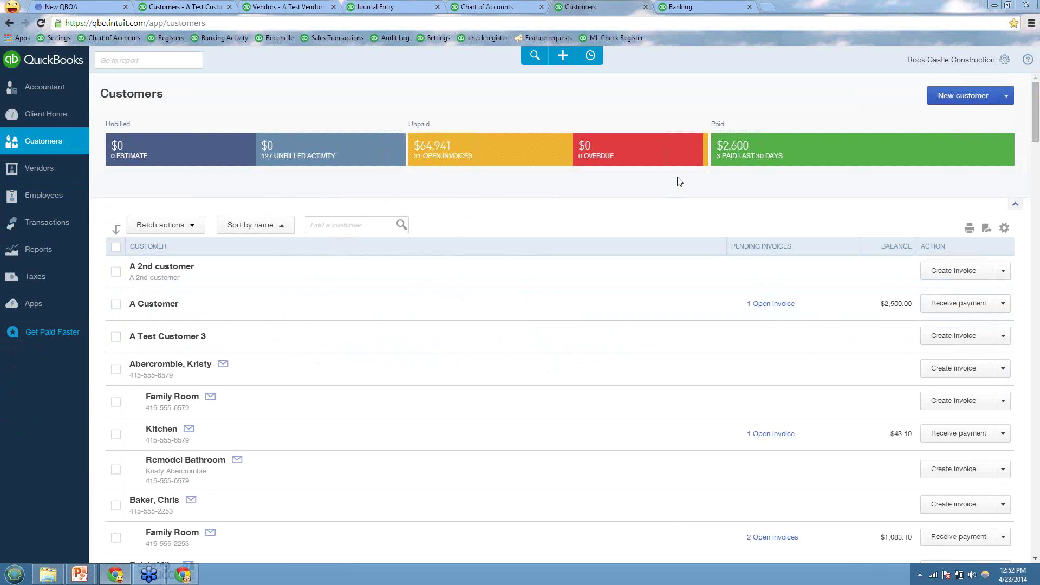
Switch to the other open Banking page and start a reconciliation of the Checking account from there.
{"action": "left_click", "coordinate": [693, 10]}
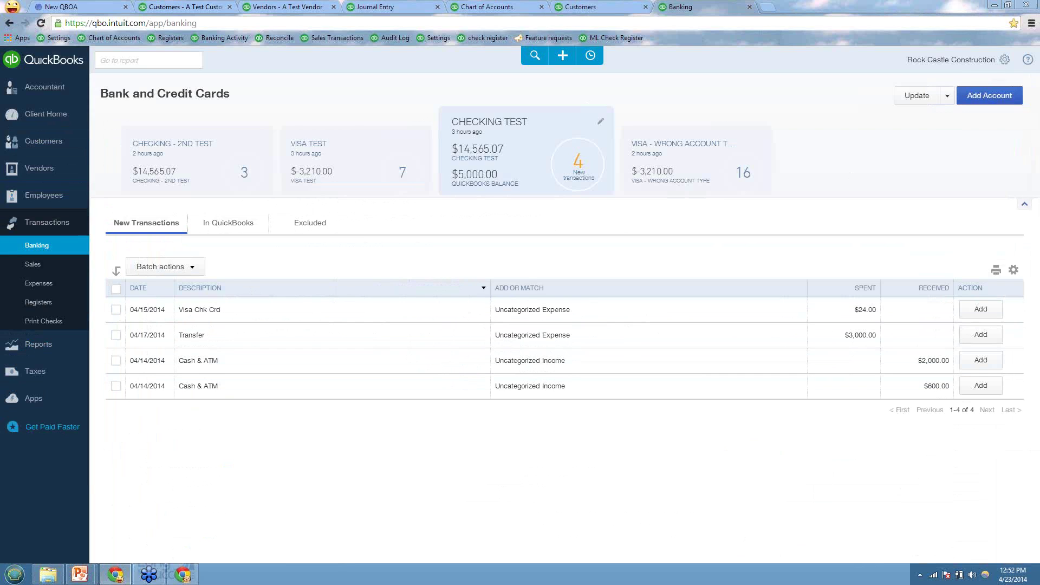
{"action": "left_click", "coordinate": [1005, 61]}
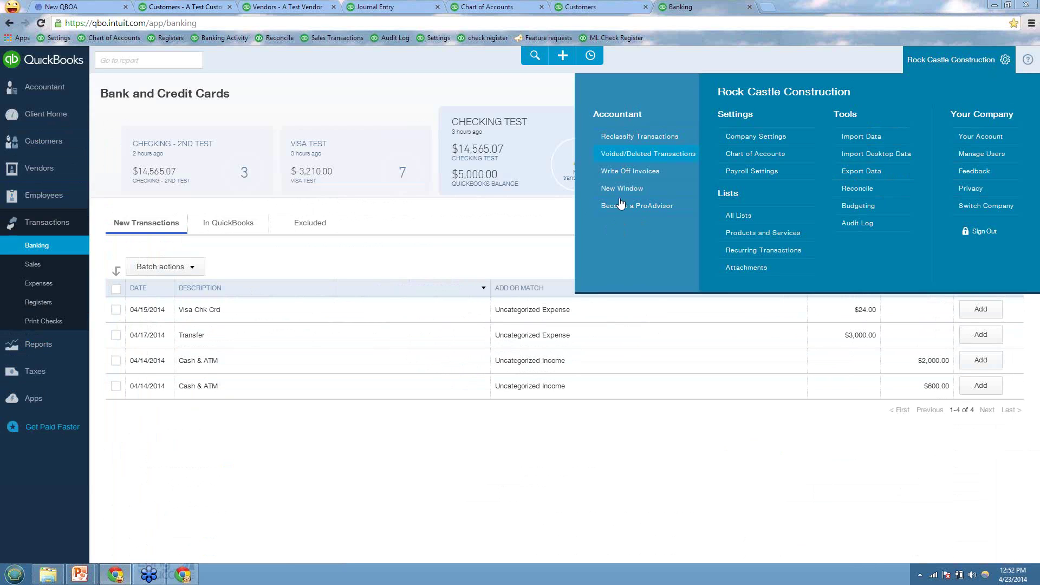
{"action": "left_click", "coordinate": [859, 188]}
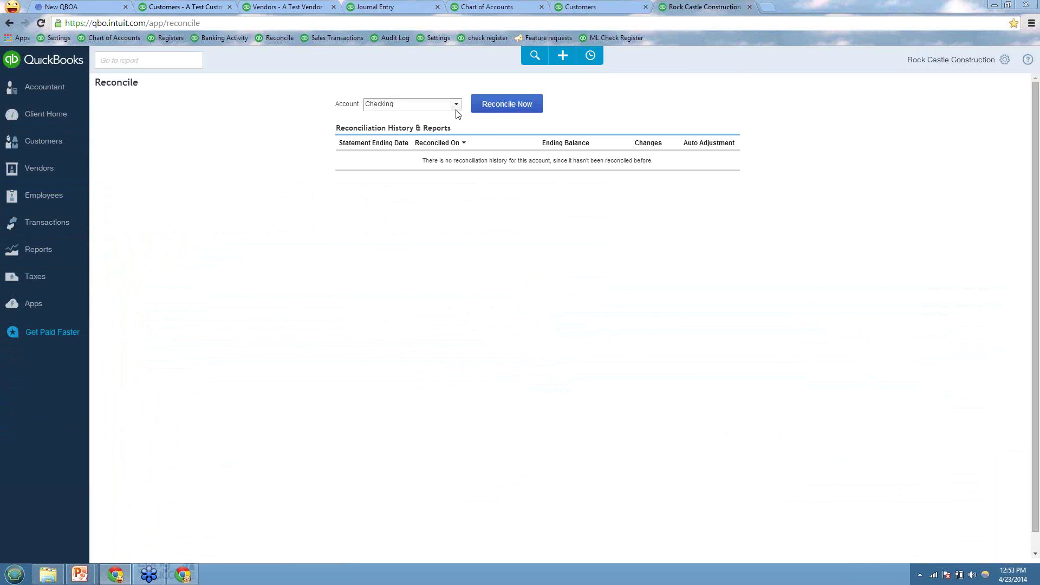
{"action": "left_click", "coordinate": [457, 106]}
{"action": "left_click", "coordinate": [457, 106]}
{"action": "left_click", "coordinate": [490, 104]}
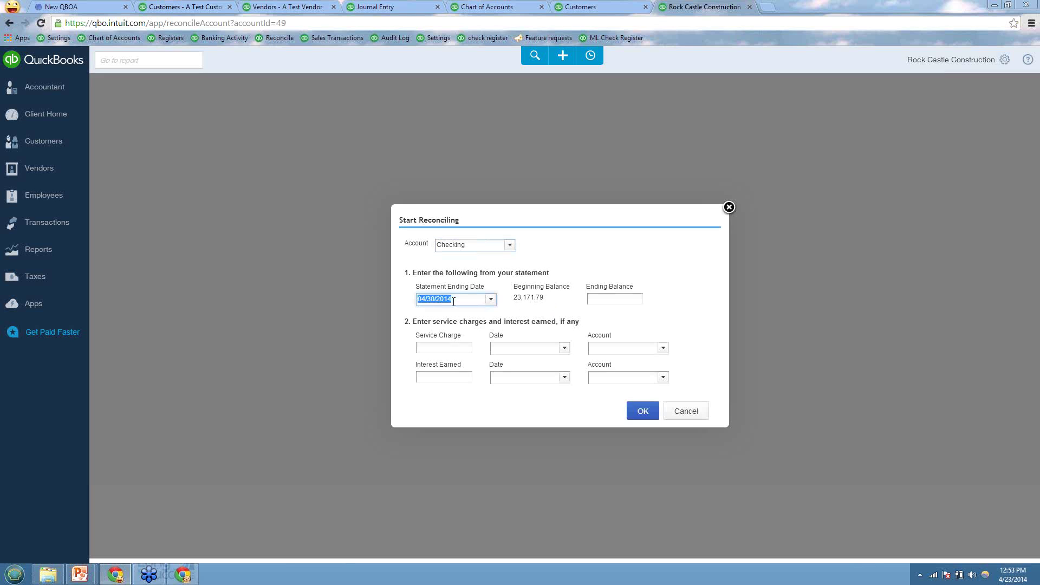
Enter an ending balance of 1,234 and a service charge of 14 dated 04/23/2014 to Bank Service Charges, and begin the Checking reconciliation.
{"action": "key", "text": "Tab"}
{"action": "key", "text": "Tab"}
{"action": "type", "text": "14"}
{"action": "key", "text": "Tab"}
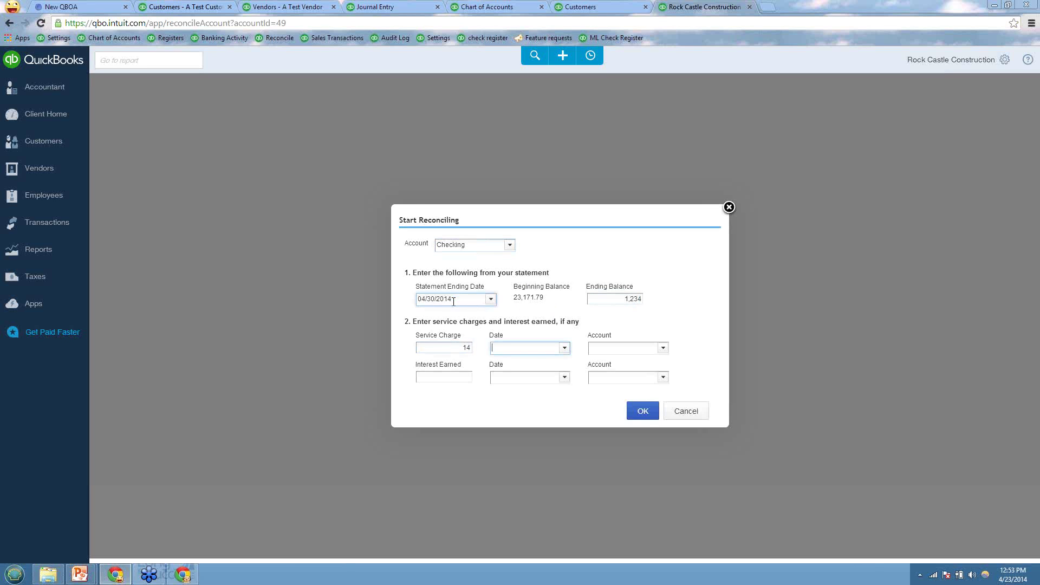
{"action": "key", "text": "t"}
{"action": "key", "text": "Tab"}
{"action": "type", "text": "Bankj"}
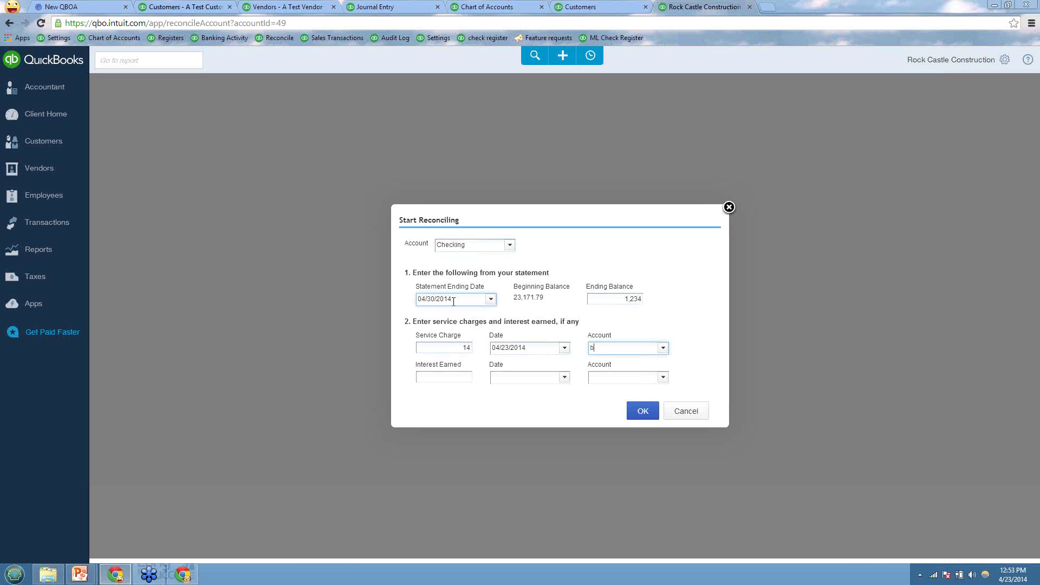
{"action": "key", "text": "BackSpace"}
{"action": "key", "text": "BackSpace"}
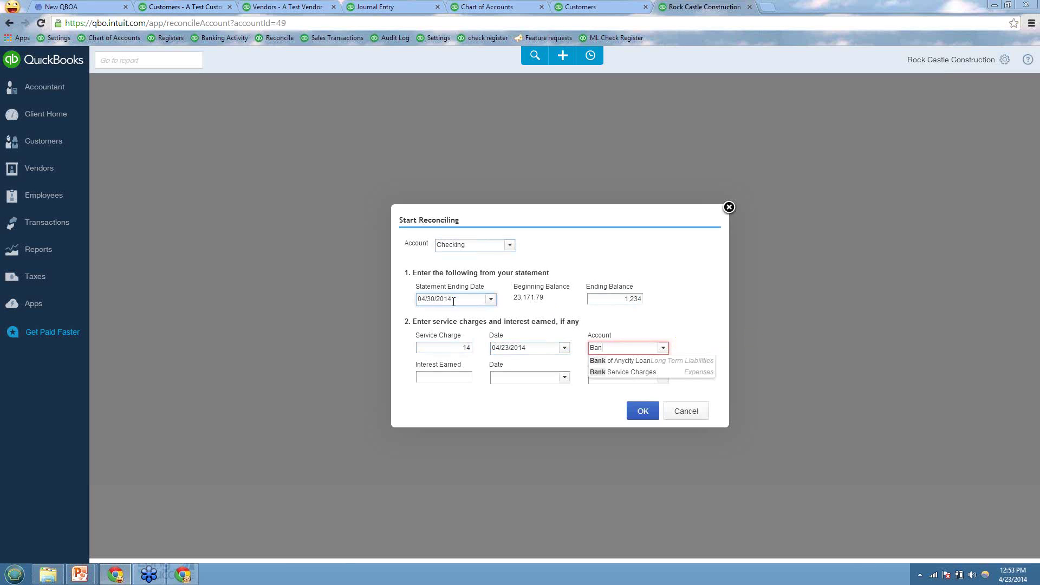
{"action": "key", "text": "Tab"}
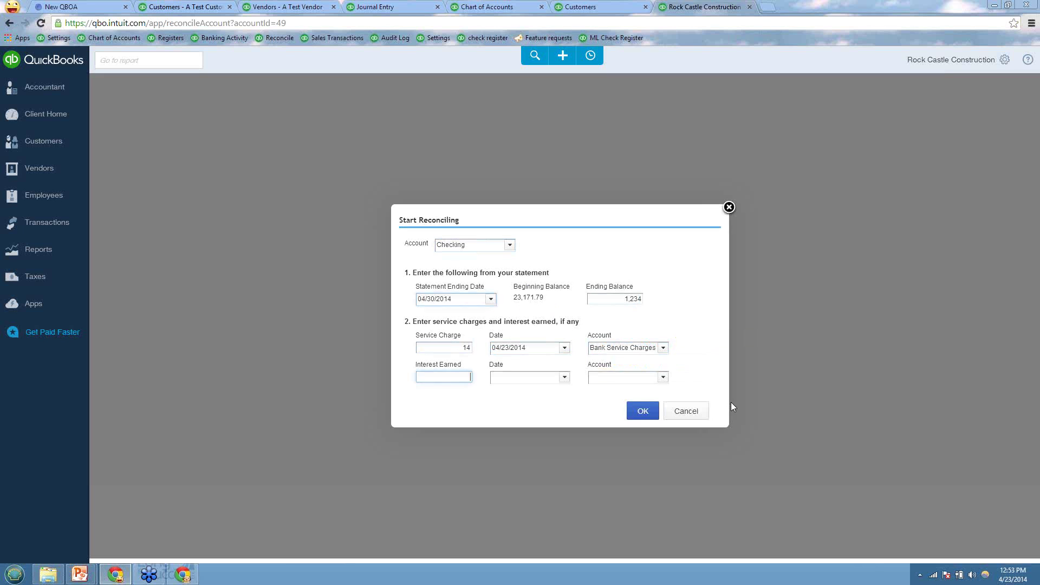
{"action": "left_click", "coordinate": [636, 417]}
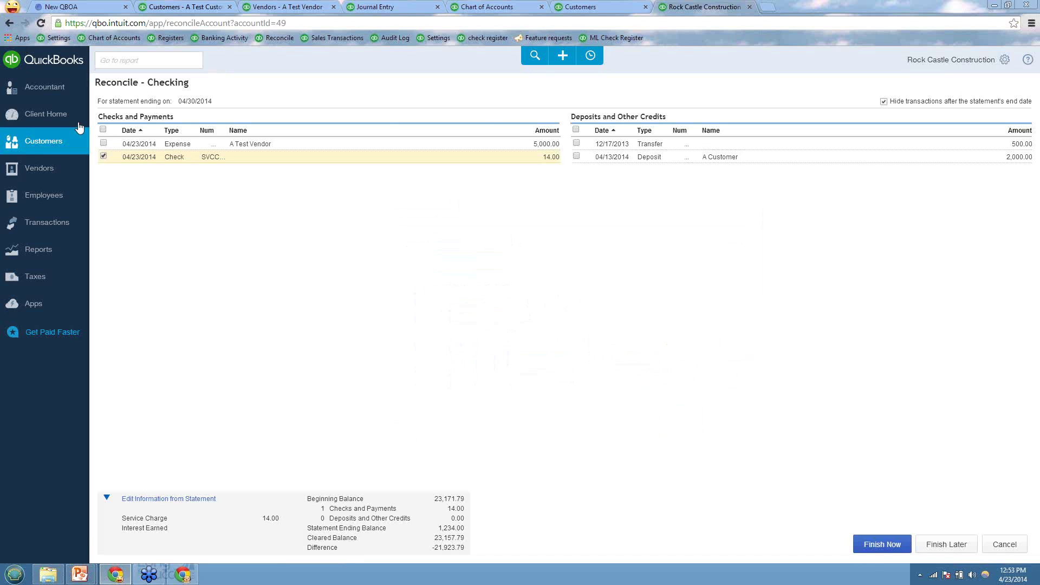
Mark all payments and deposits as cleared and finish the reconciliation with an adjustment dated 04/30/2014.
{"action": "left_click", "coordinate": [103, 130]}
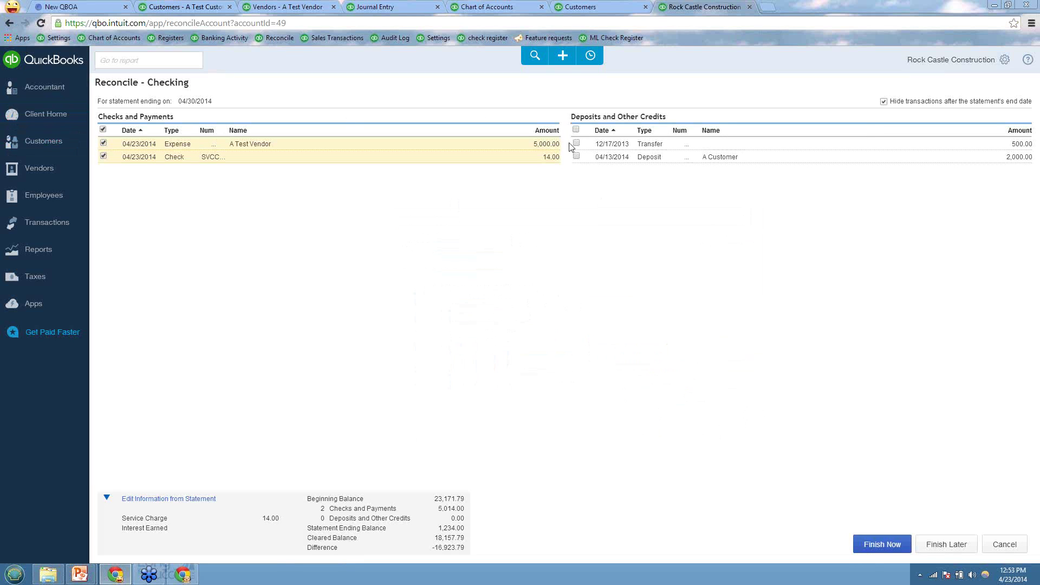
{"action": "left_click", "coordinate": [576, 129]}
{"action": "left_click", "coordinate": [877, 544]}
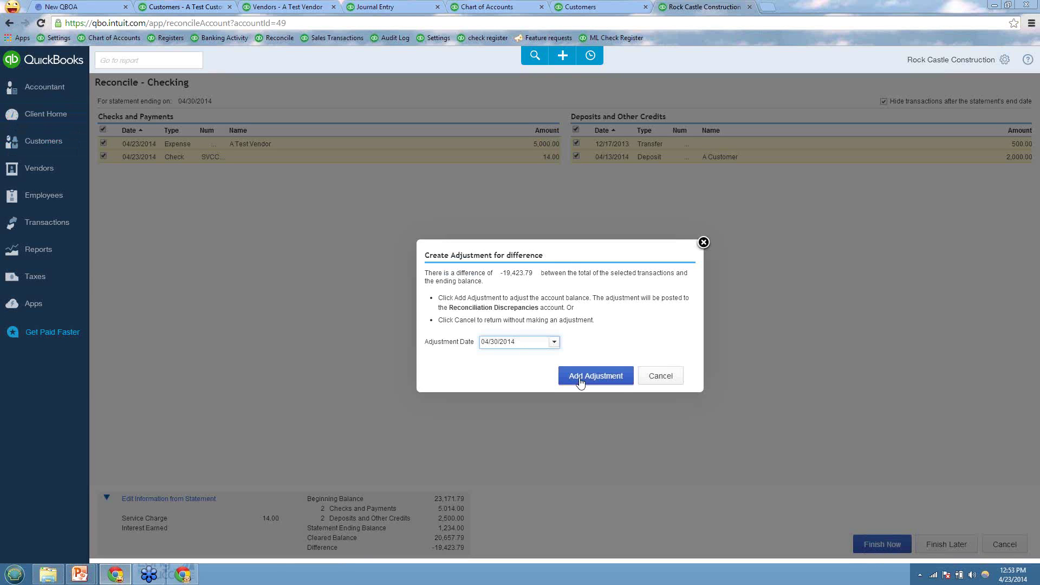
{"action": "left_click", "coordinate": [592, 377]}
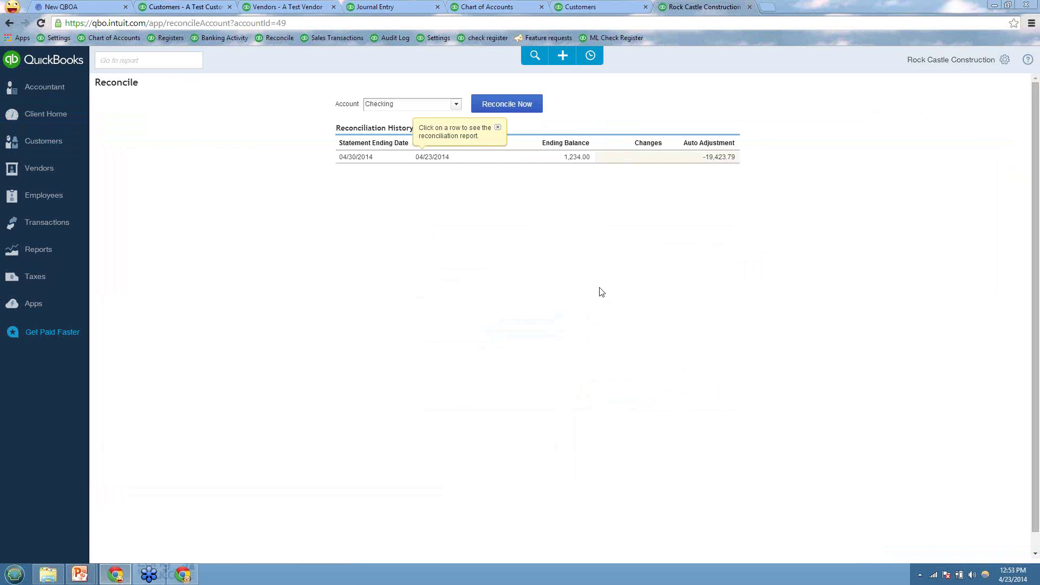
Undo the Checking account's reconciliation for the statement ending 04/30/2014.
{"action": "mouse_move", "coordinate": [712, 158]}
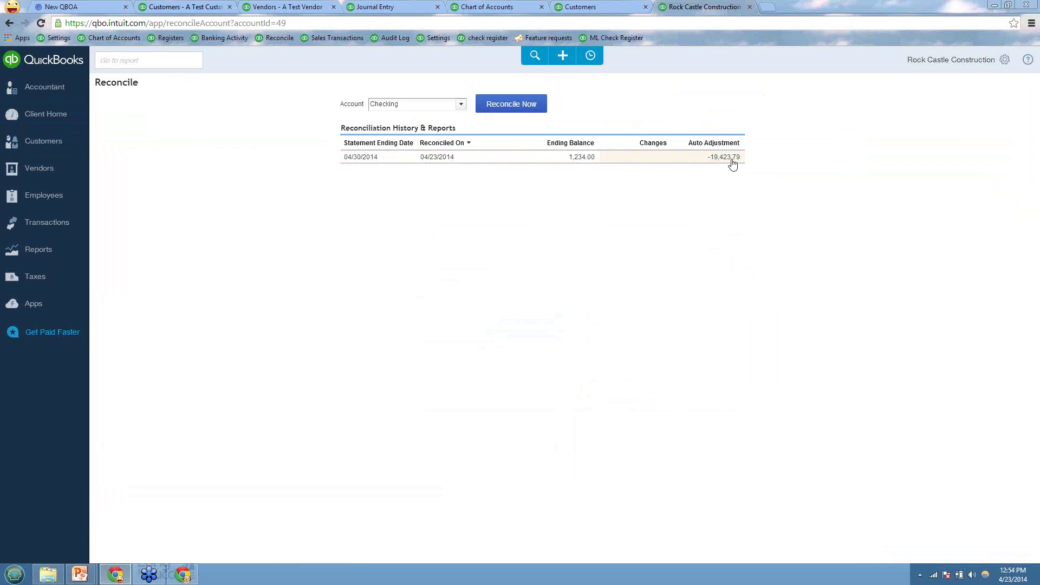
{"action": "left_click", "coordinate": [756, 158]}
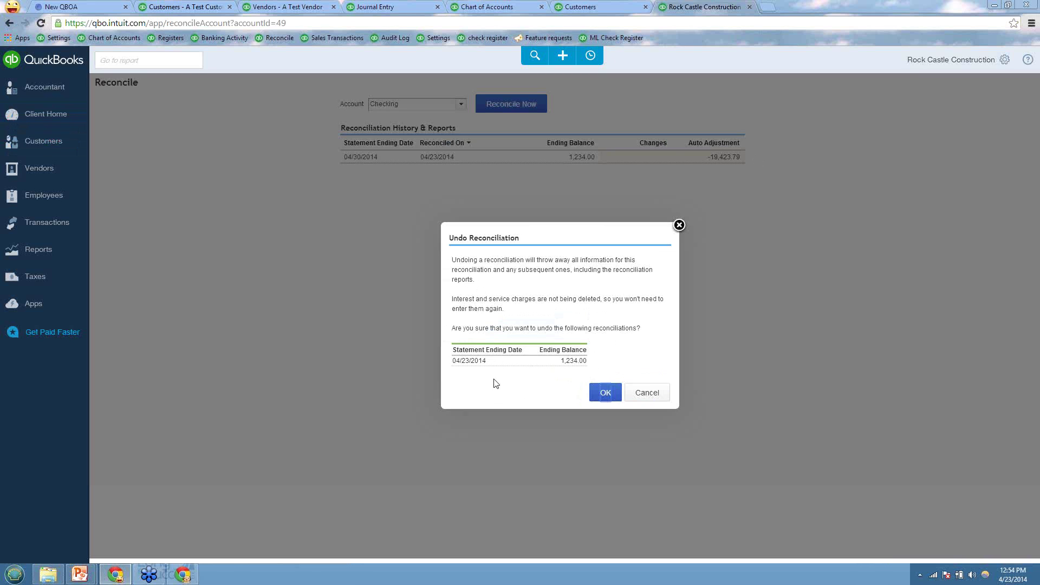
{"action": "left_click", "coordinate": [606, 394]}
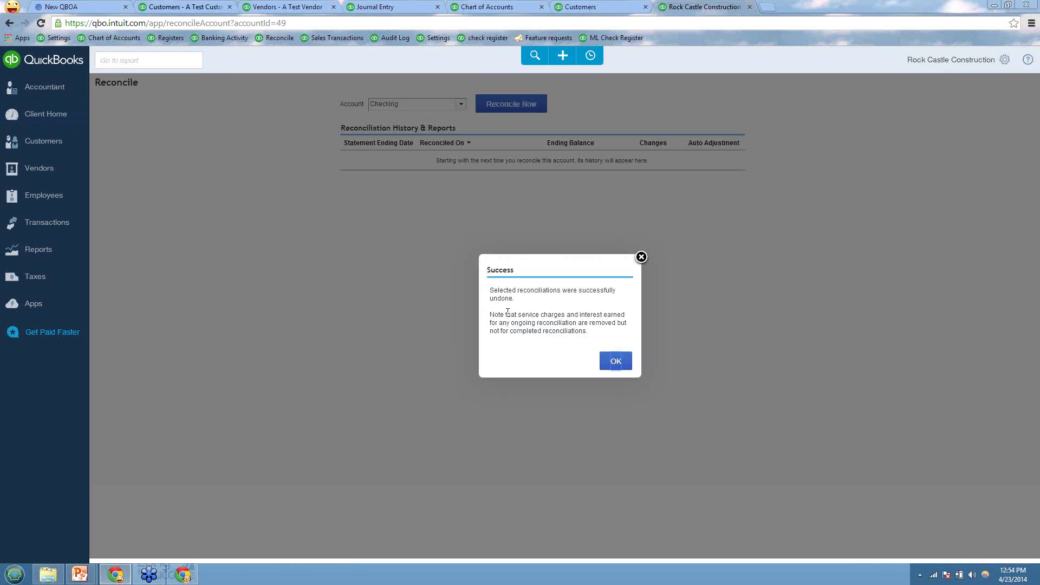
{"action": "left_click_drag", "start_coordinate": [508, 313], "coordinate": [617, 368]}
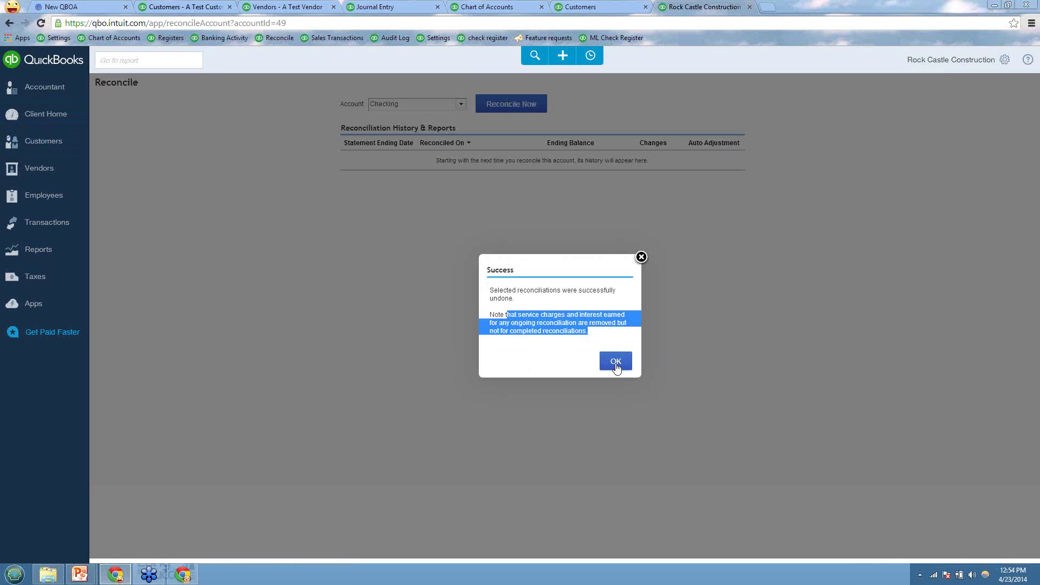
{"action": "left_click", "coordinate": [616, 366]}
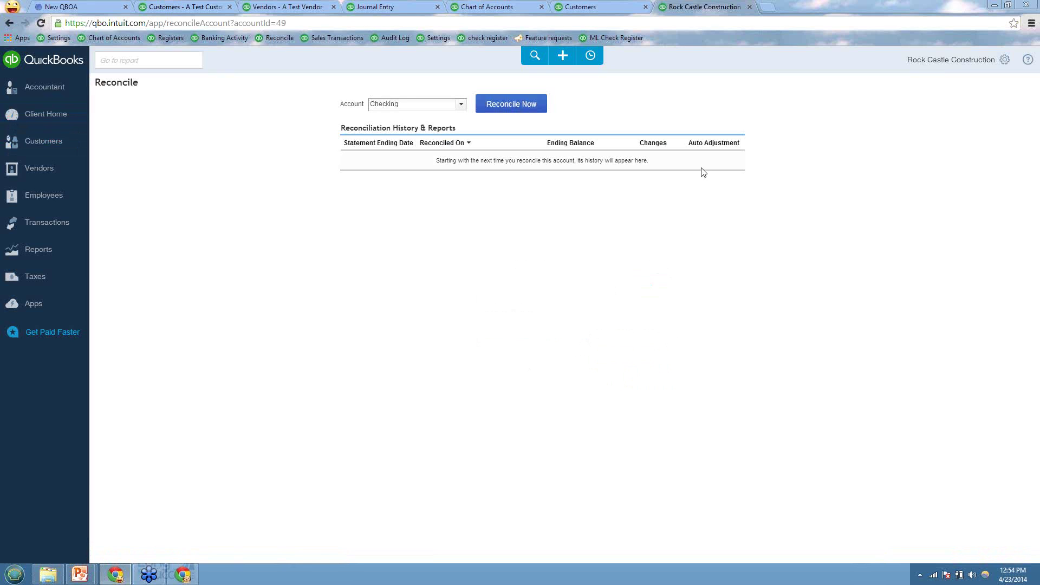
Open the Profit and Loss report from the Business Overview reports.
{"action": "left_click", "coordinate": [33, 251]}
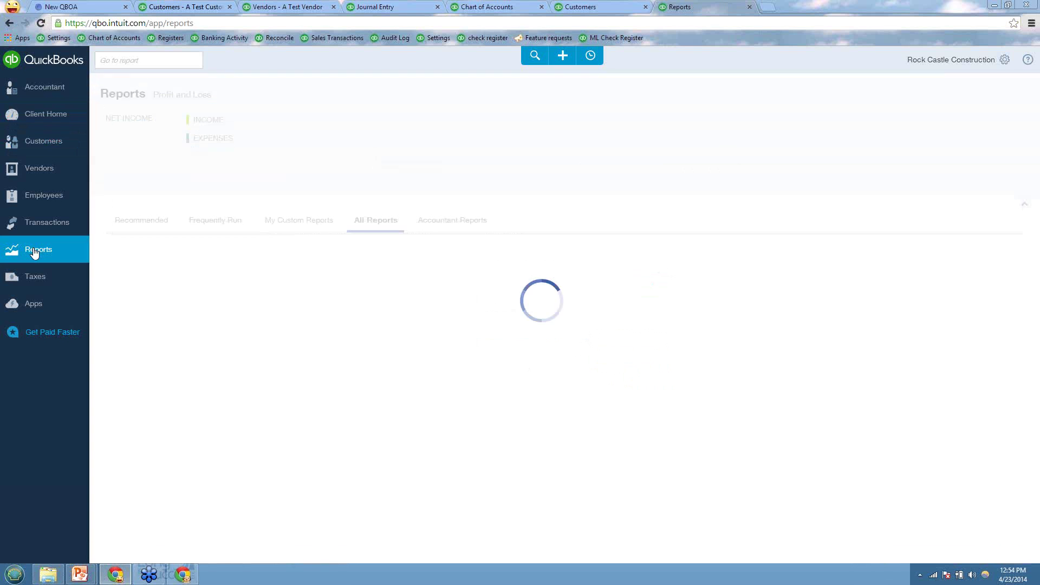
{"action": "left_click", "coordinate": [135, 249]}
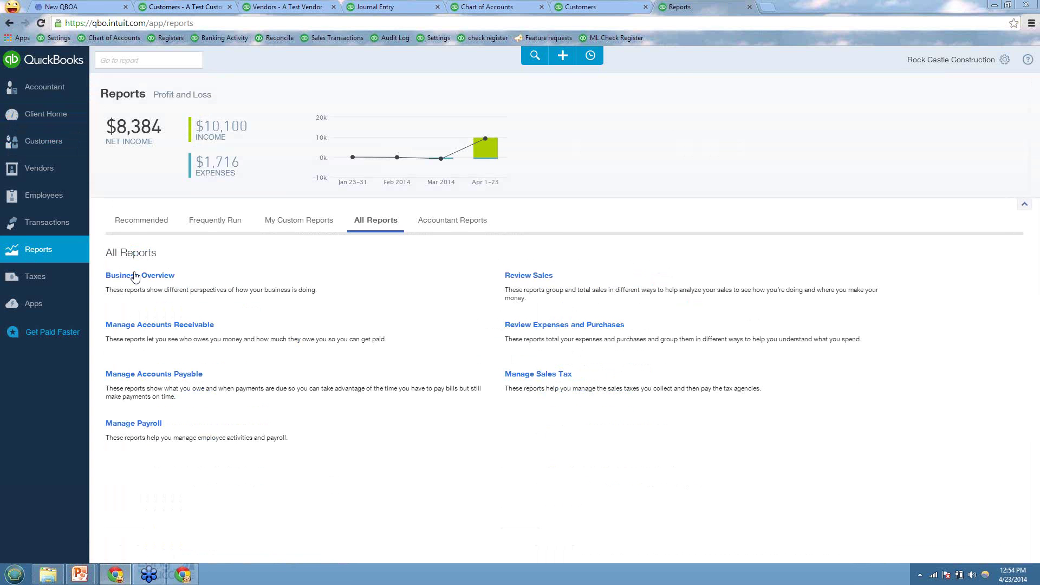
{"action": "left_click", "coordinate": [137, 275]}
{"action": "left_click", "coordinate": [187, 296]}
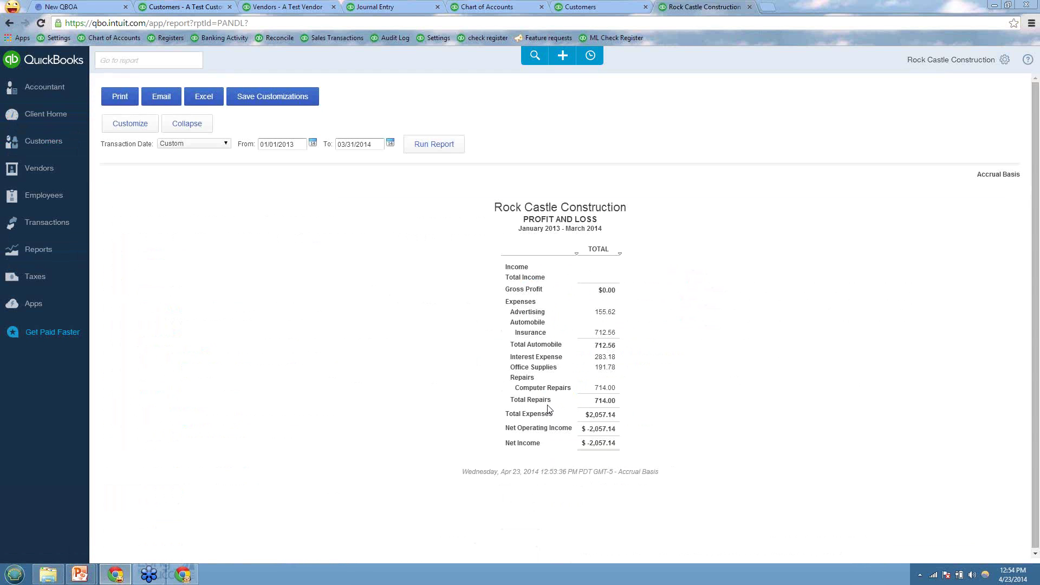
Rerun the Profit and Loss report with the end date set to 04/23/2014.
{"action": "left_click_drag", "start_coordinate": [373, 144], "coordinate": [293, 130]}
{"action": "type", "text": "04/23/2014"}
{"action": "left_click", "coordinate": [434, 145]}
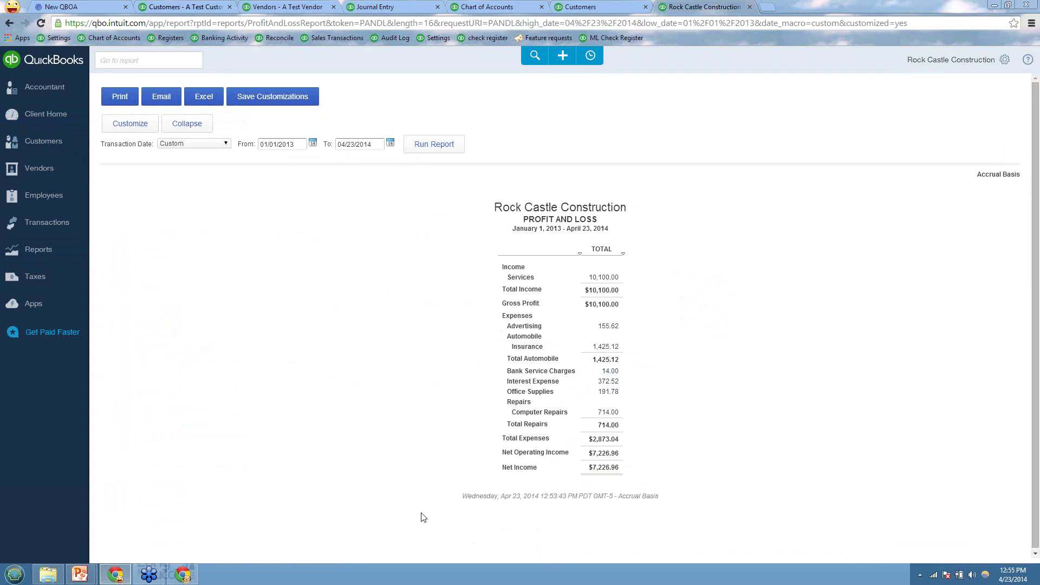
Switch to the PowerPoint presentation on common QBO mistakes and resume its slide show from the current slide.
{"action": "mouse_move", "coordinate": [80, 574]}
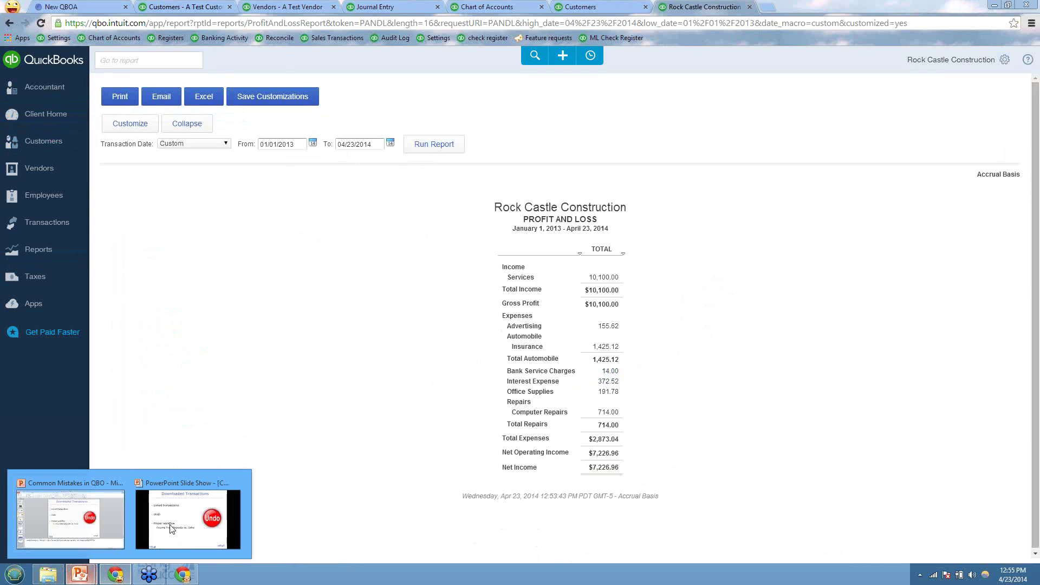
{"action": "left_click", "coordinate": [173, 528]}
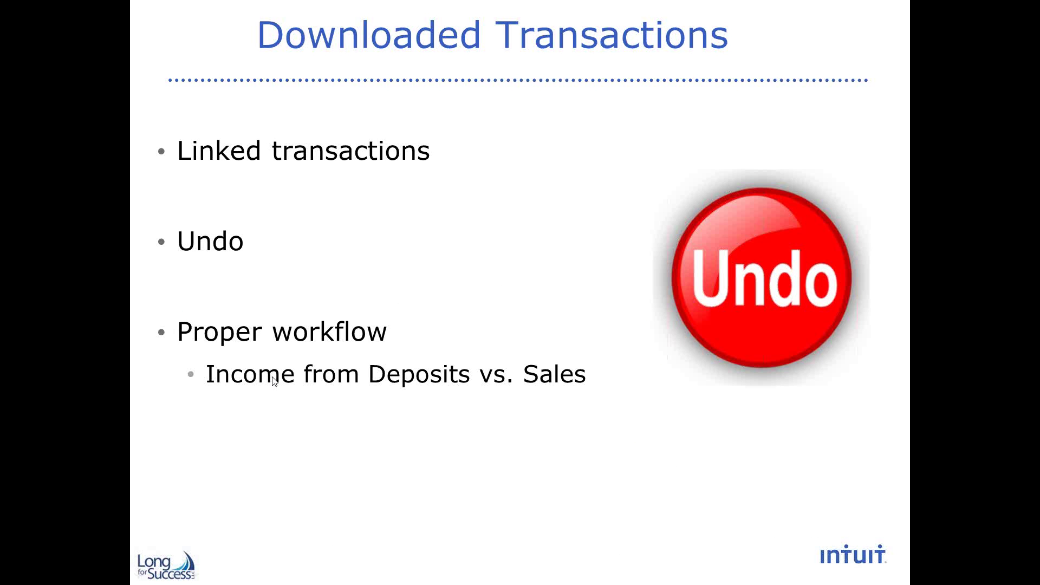
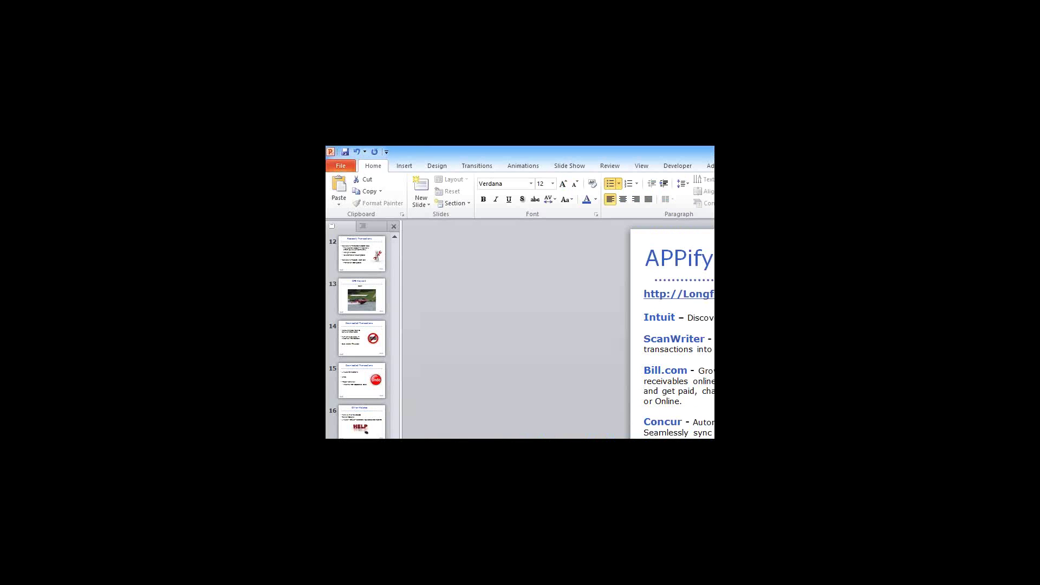
{"action": "key", "text": "alt+Tab"}
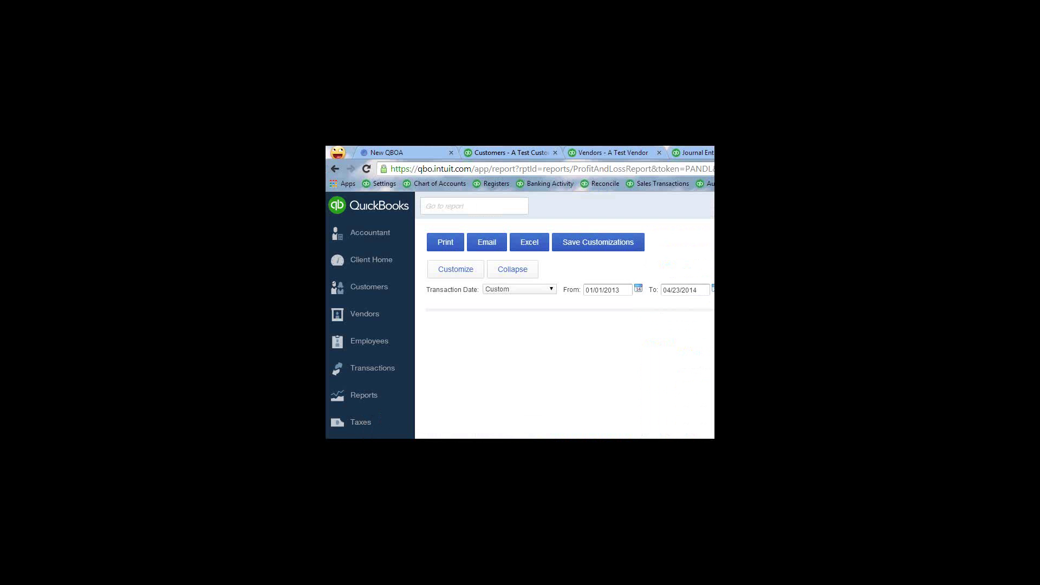
{"action": "key", "text": "alt+Tab"}
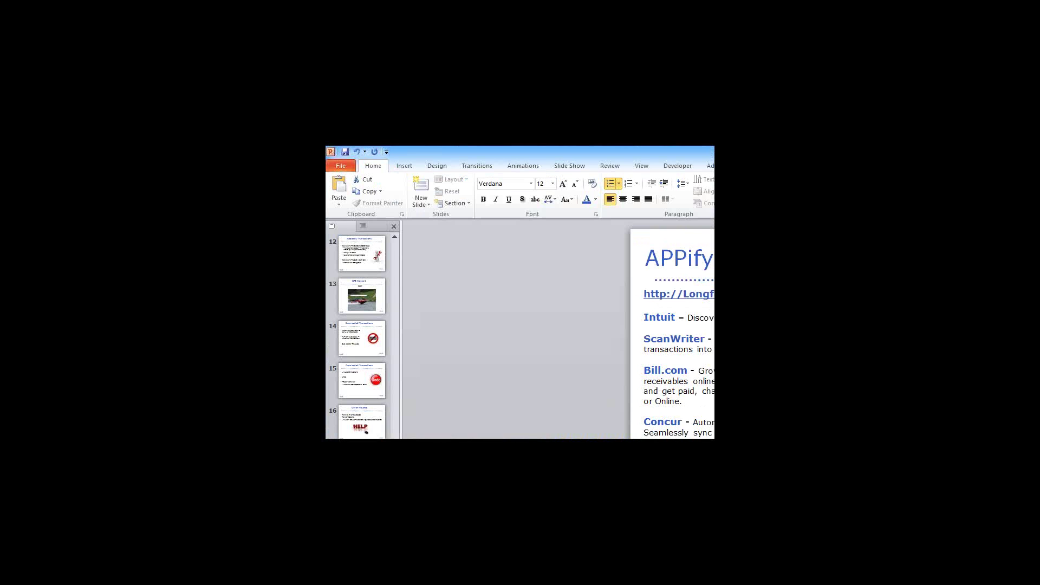
{"action": "key", "text": "shift+F5"}
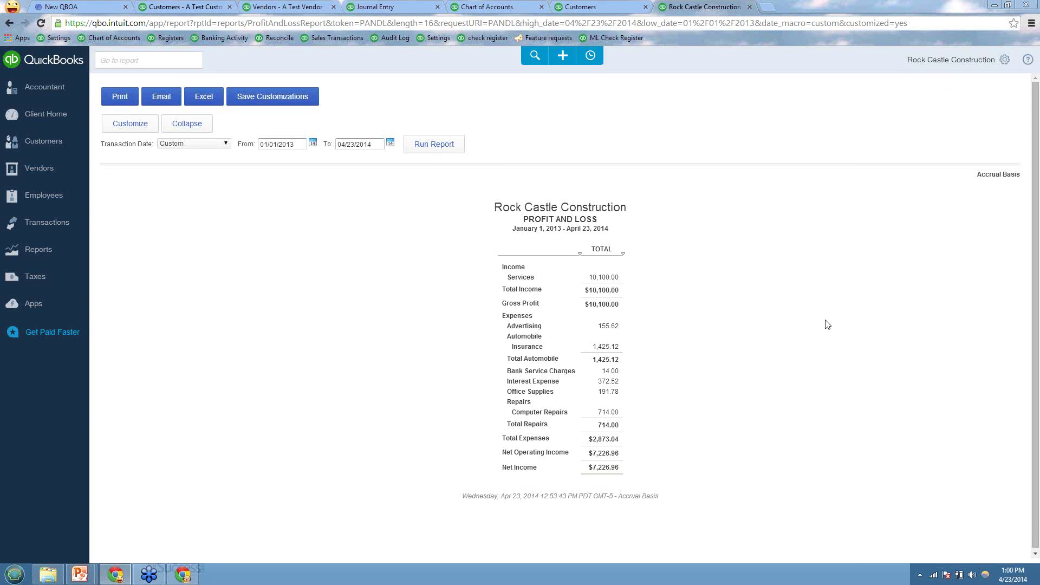
Open the Audit Log in QuickBooks Online and compare the recorded versions of the edited $5,000.00 deposit dated 04/15/2014.
{"action": "left_click", "coordinate": [1005, 60]}
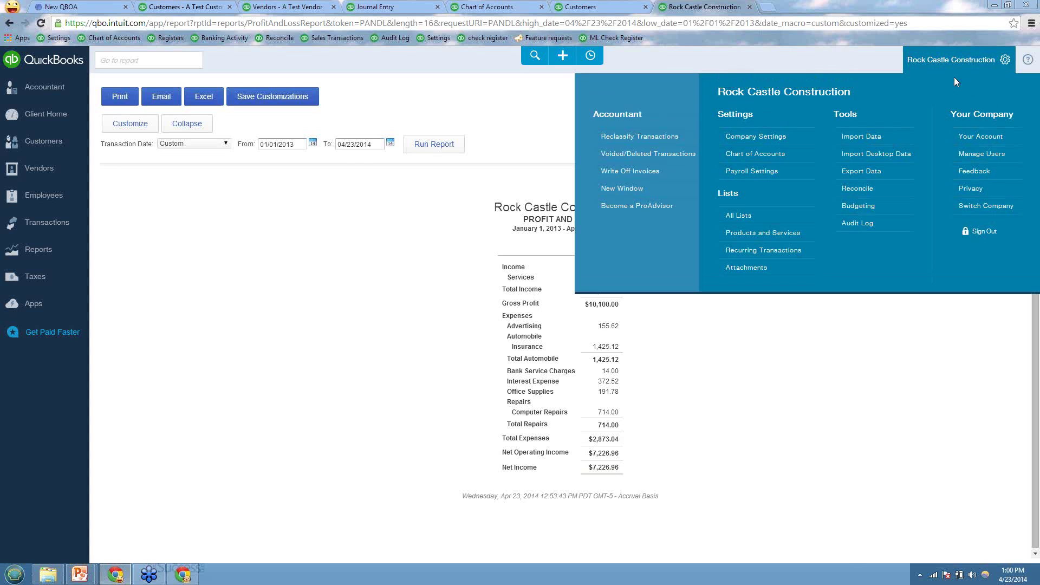
{"action": "left_click", "coordinate": [858, 224]}
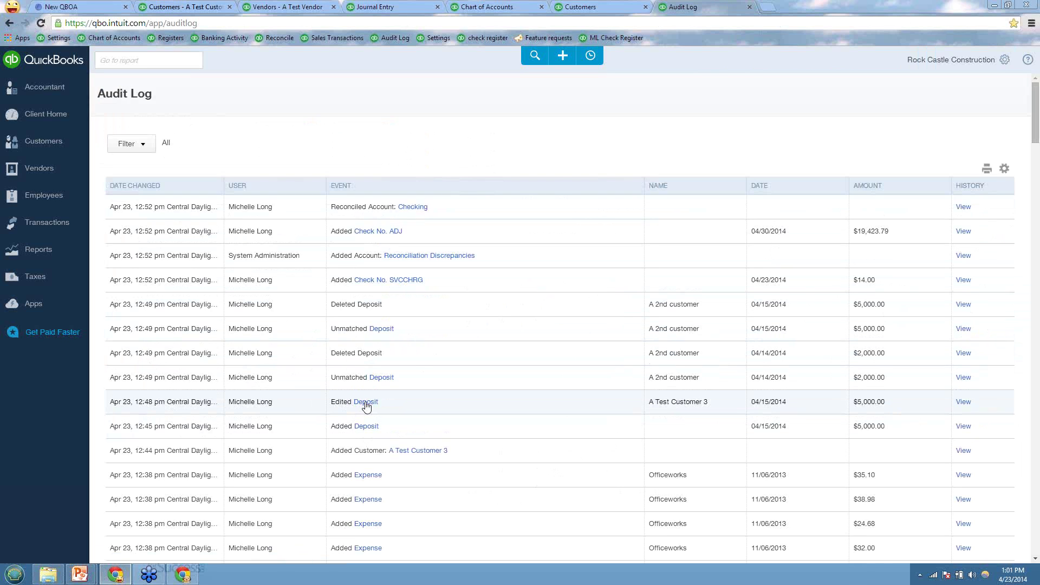
{"action": "left_click", "coordinate": [963, 402]}
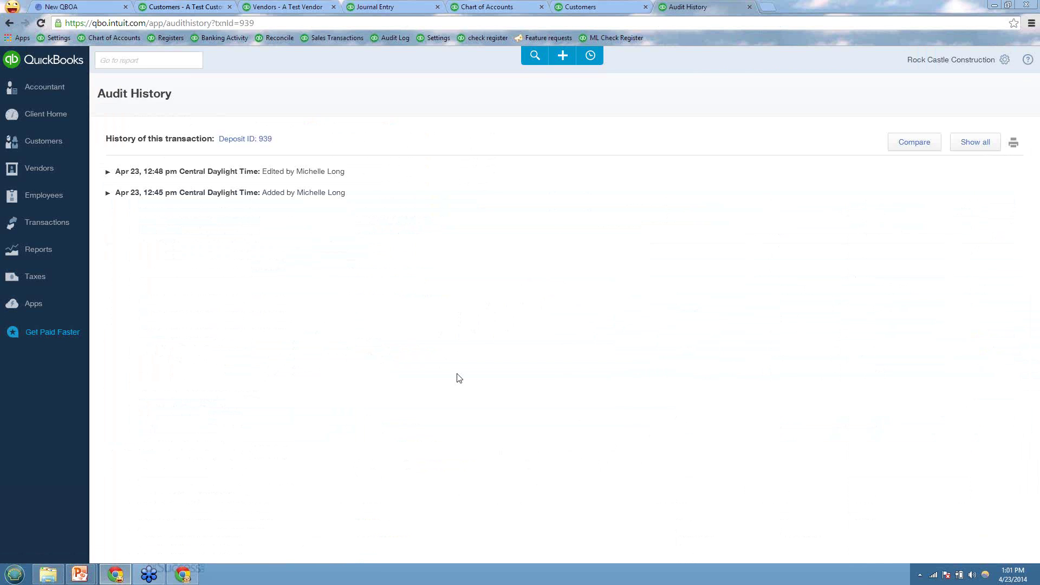
{"action": "left_click", "coordinate": [288, 171]}
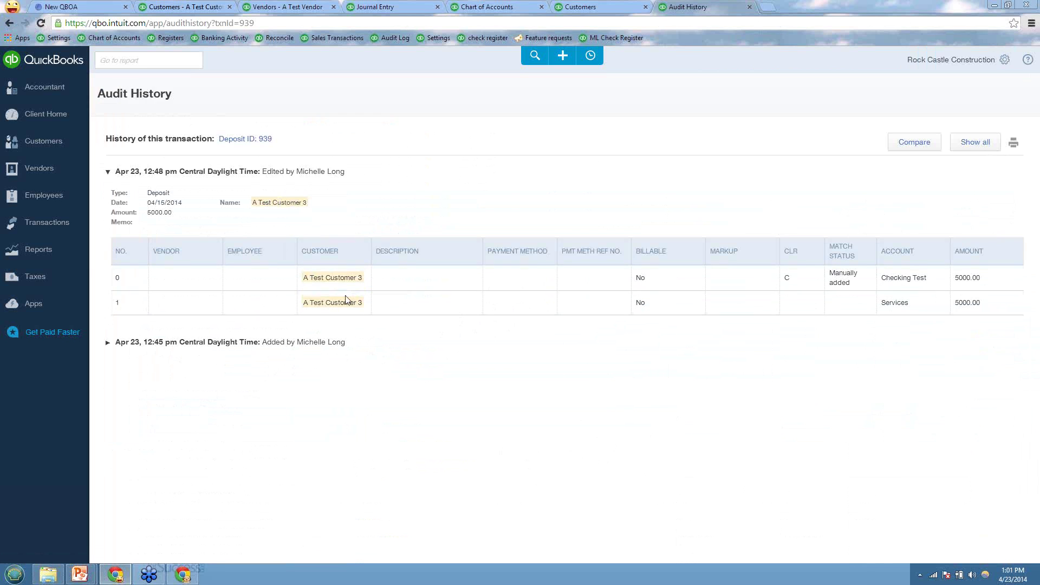
{"action": "left_click", "coordinate": [903, 144]}
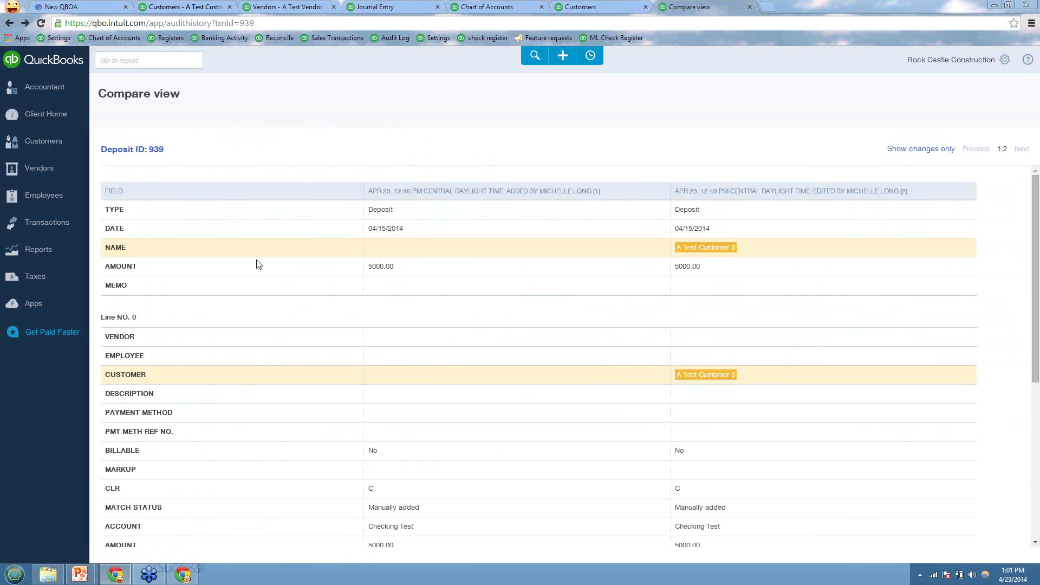
{"action": "left_click", "coordinate": [10, 23]}
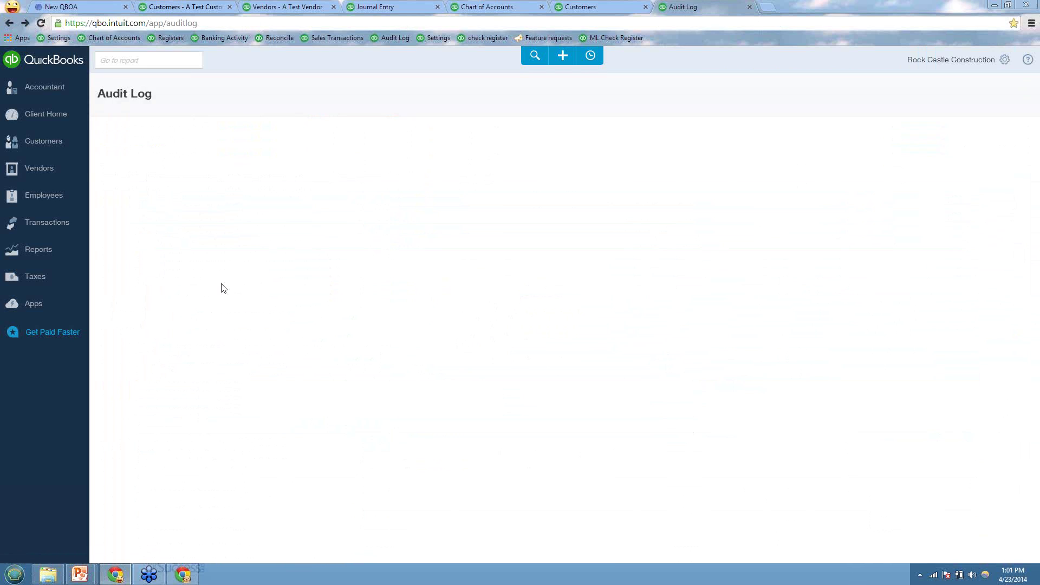
Filter the Audit Log to today's events by the user who made the latest changes.
{"action": "left_click", "coordinate": [126, 143]}
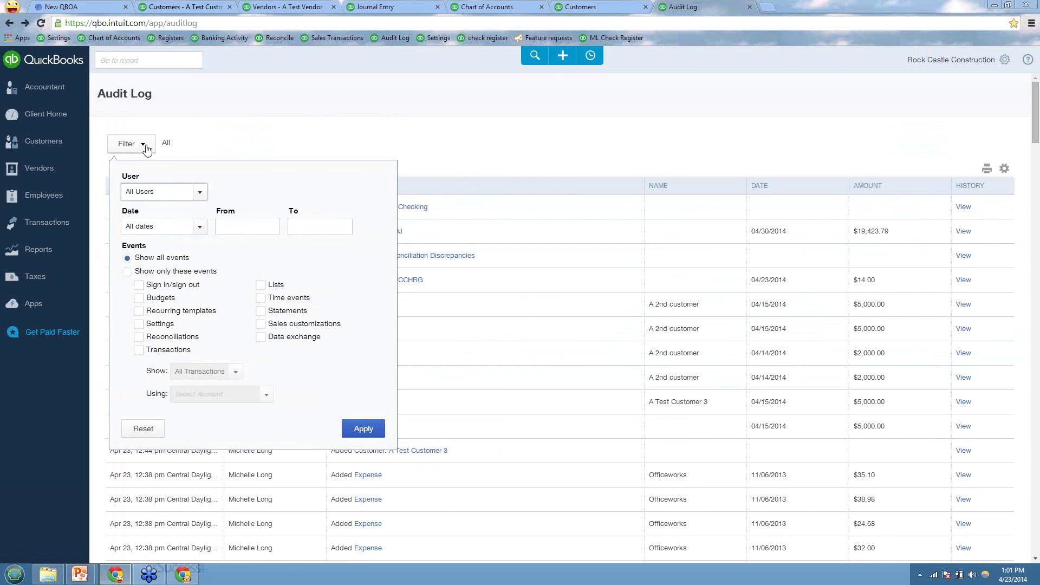
{"action": "left_click", "coordinate": [200, 191]}
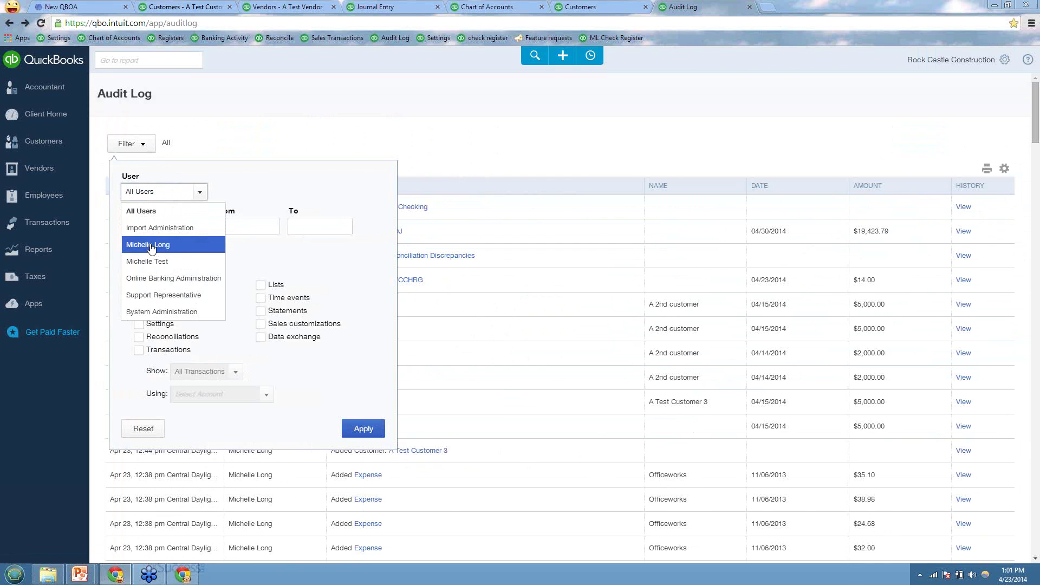
{"action": "left_click", "coordinate": [148, 245]}
{"action": "left_click", "coordinate": [199, 228]}
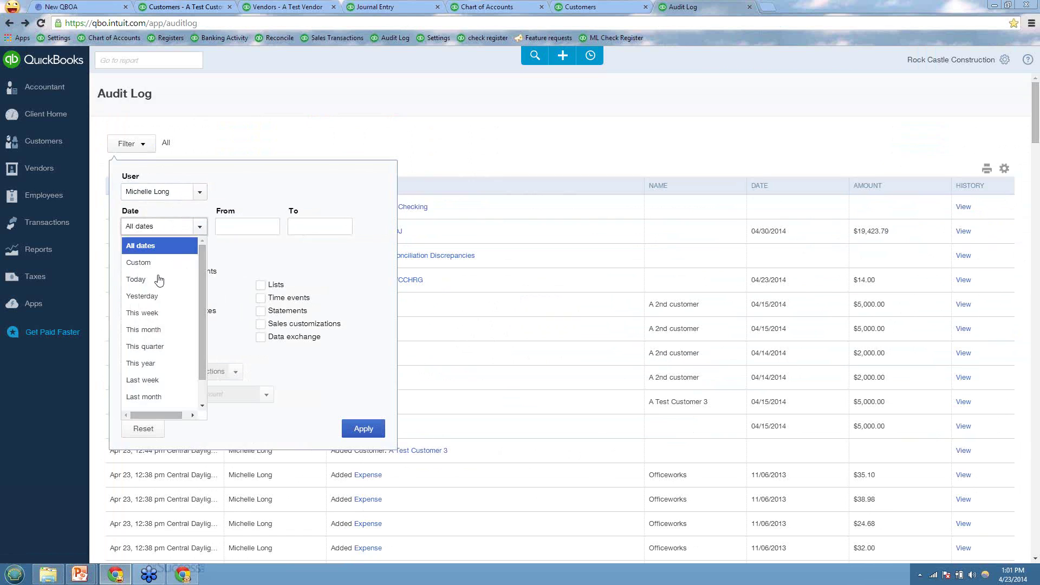
{"action": "left_click", "coordinate": [157, 279]}
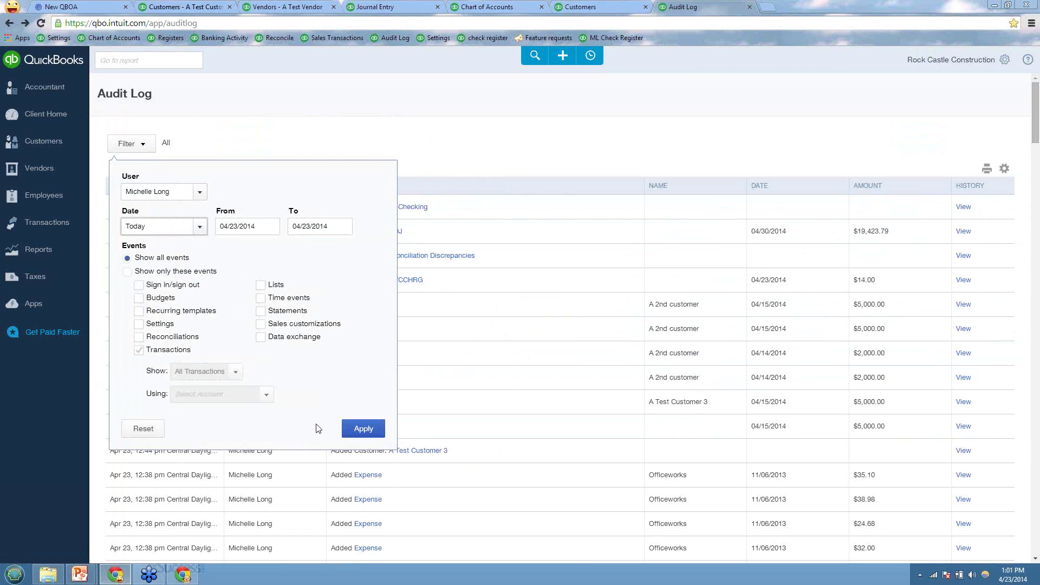
{"action": "left_click", "coordinate": [360, 427]}
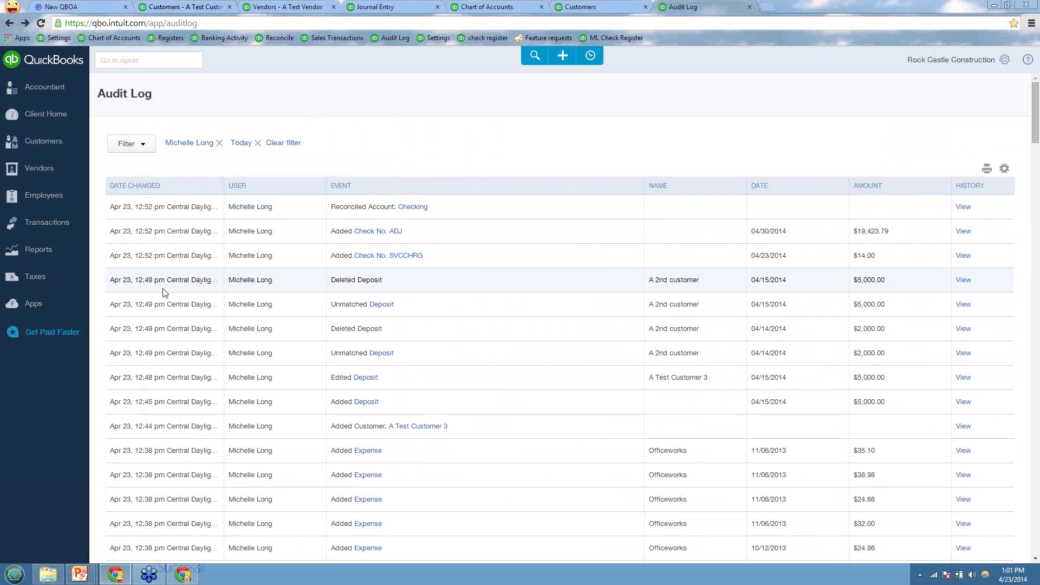
{"action": "left_click", "coordinate": [140, 145]}
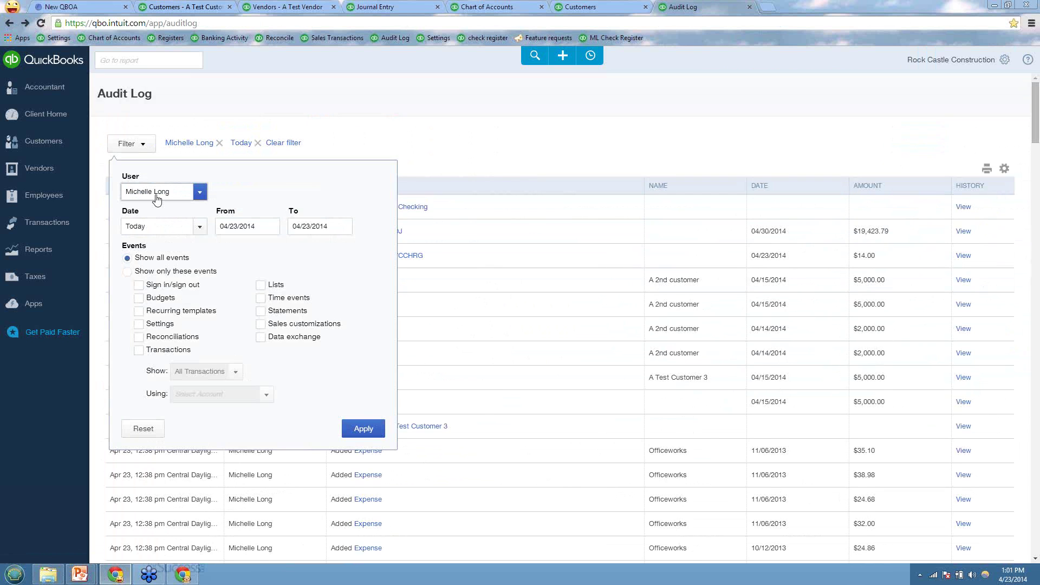
{"action": "left_click", "coordinate": [157, 195]}
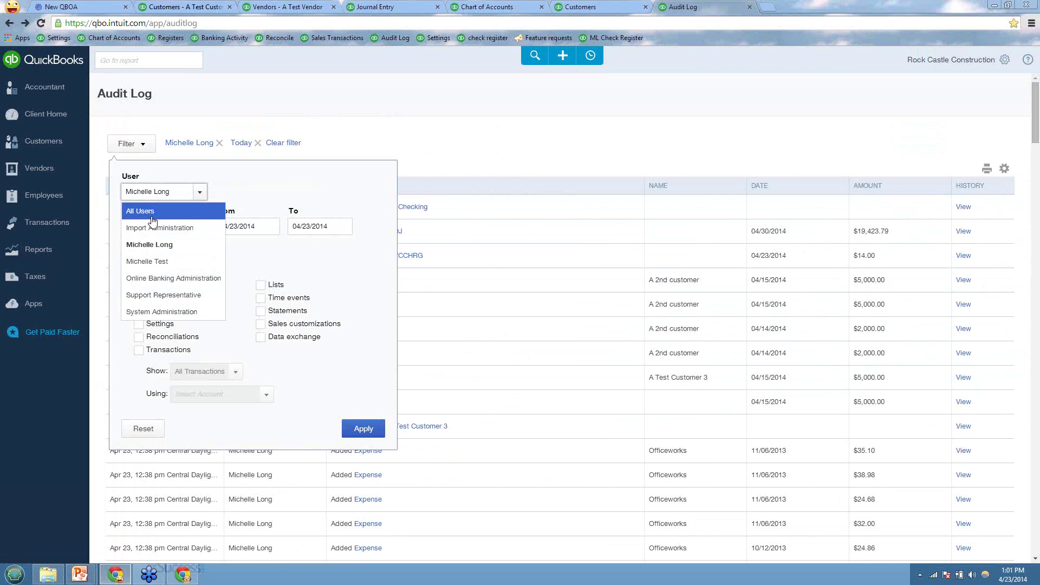
{"action": "left_click", "coordinate": [151, 216]}
{"action": "left_click", "coordinate": [149, 228]}
{"action": "left_click", "coordinate": [149, 227]}
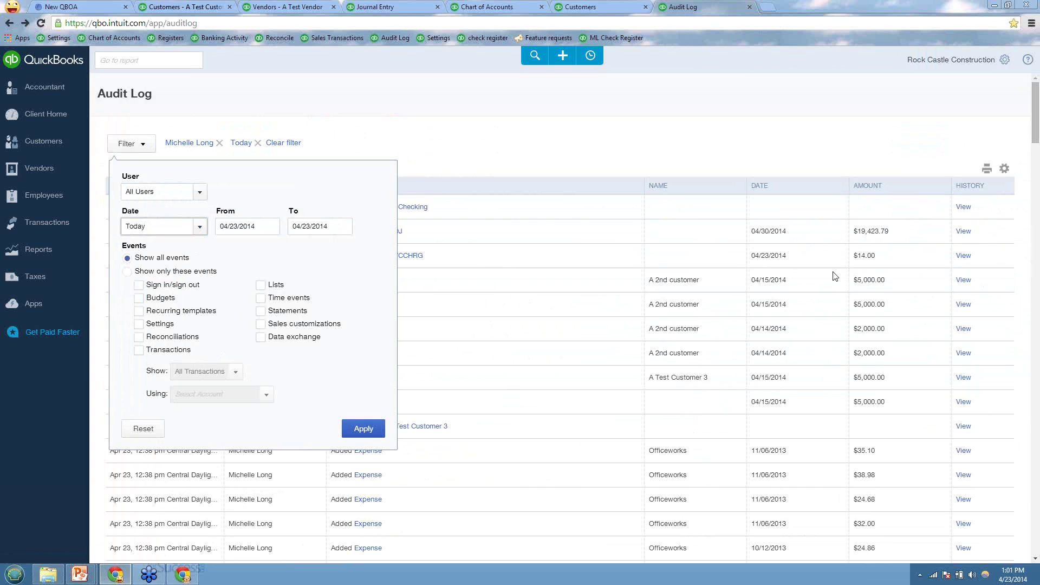
View the Audit Log's column and row options and its print preview without printing.
{"action": "left_click", "coordinate": [1004, 170]}
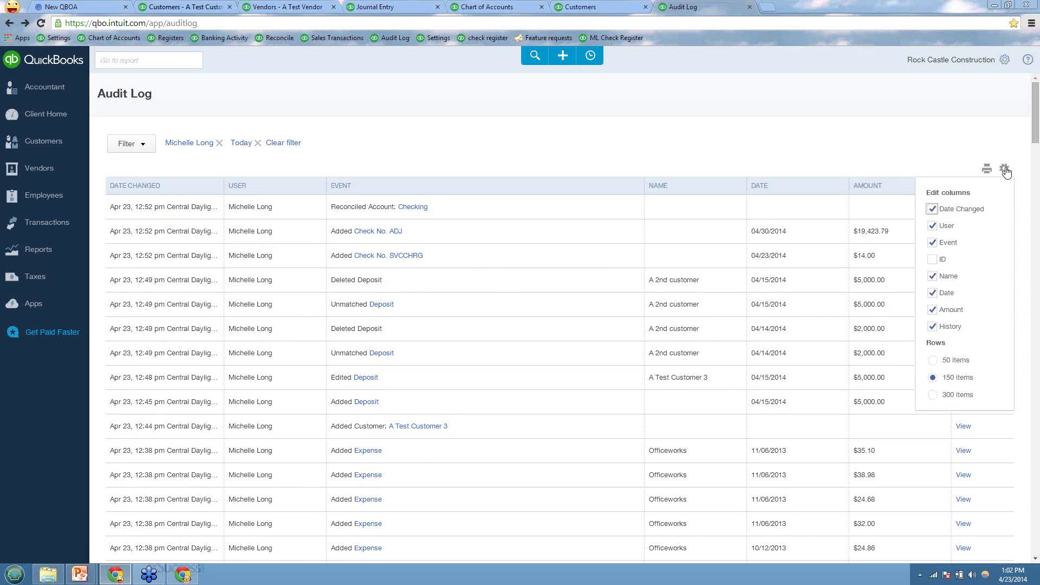
{"action": "left_click", "coordinate": [985, 171]}
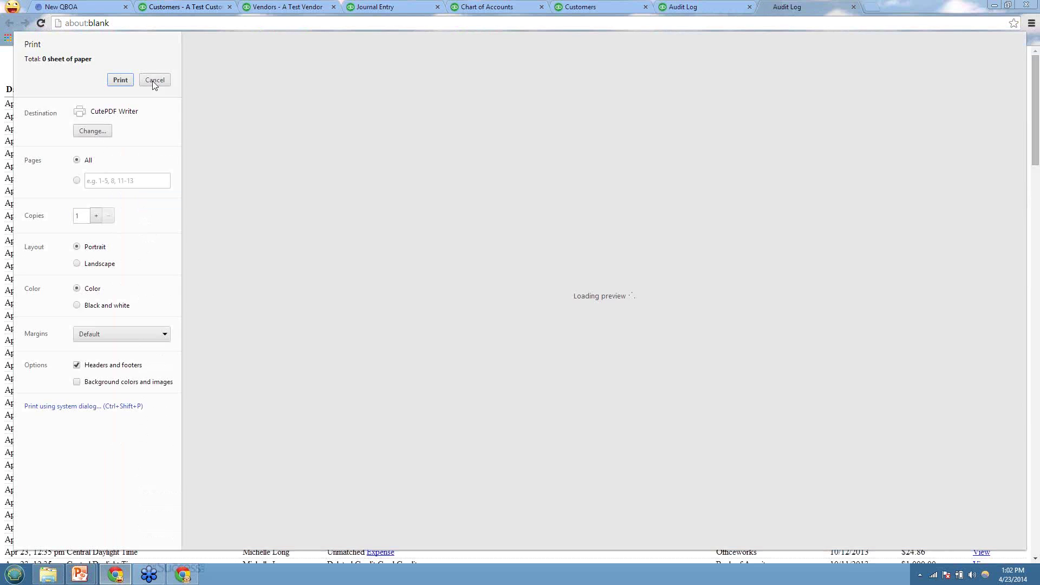
{"action": "left_click", "coordinate": [153, 80]}
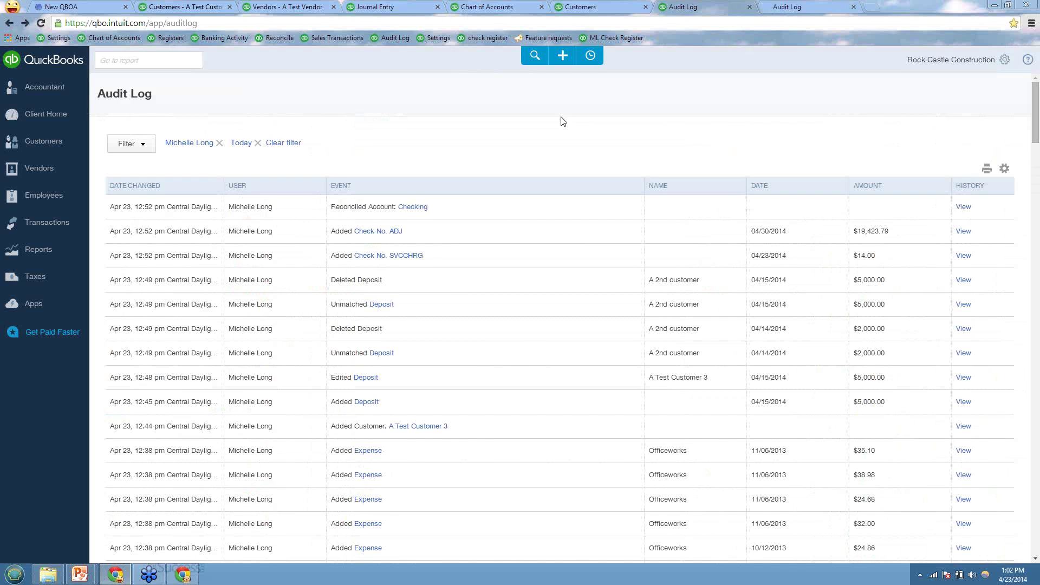
{"action": "left_click", "coordinate": [717, 5]}
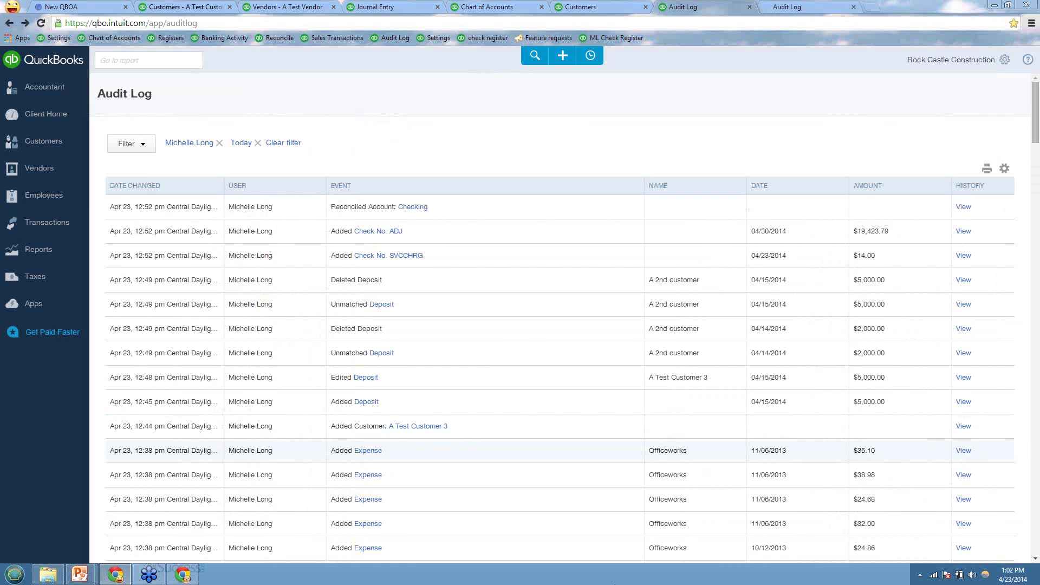
Switch back to the PowerPoint slide show and advance to the "Thanks for Participating!" slide.
{"action": "mouse_move", "coordinate": [79, 574]}
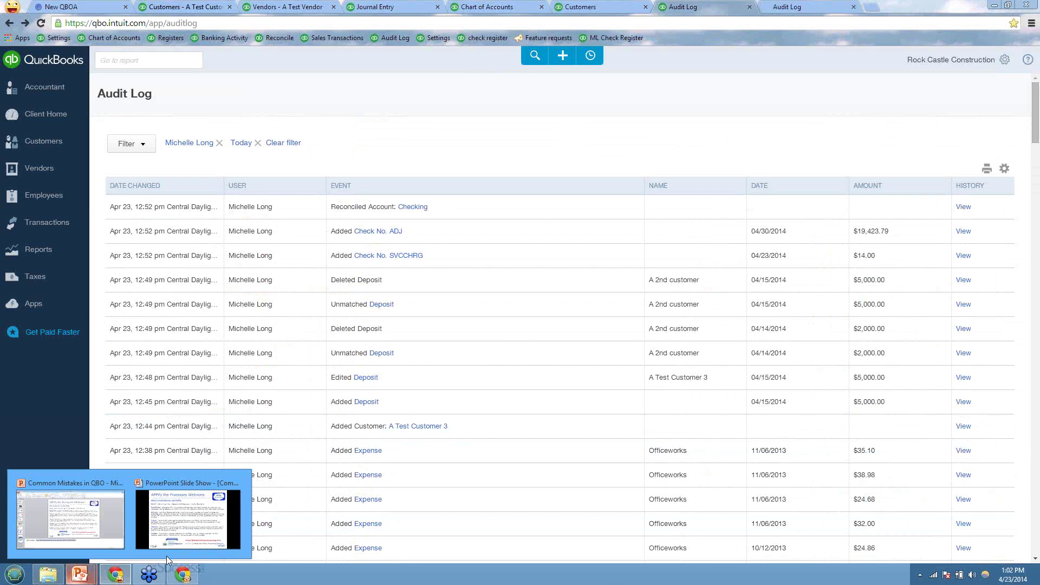
{"action": "left_click", "coordinate": [200, 530]}
{"action": "left_click", "coordinate": [200, 530]}
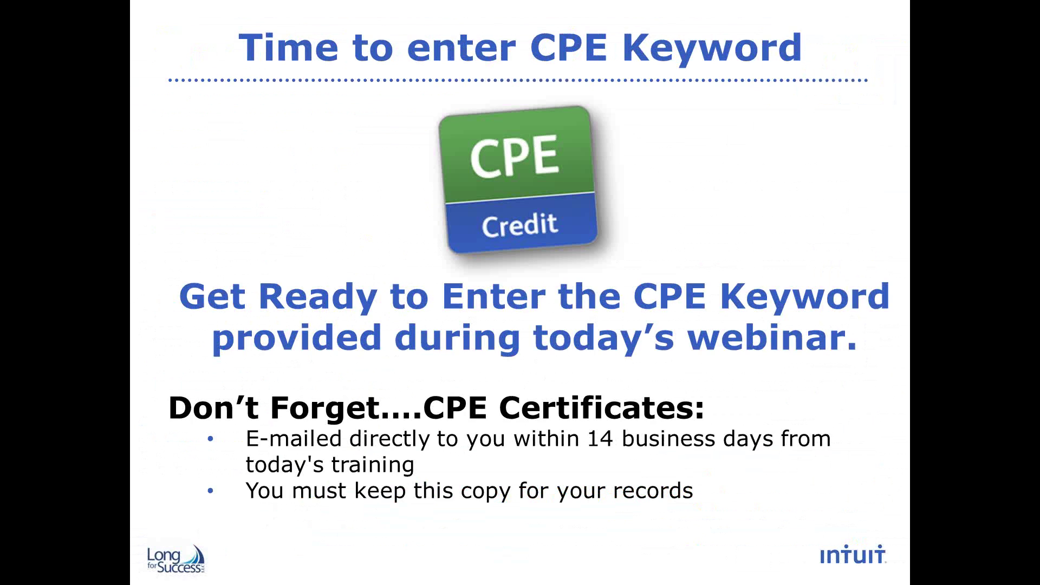
{"action": "left_click", "coordinate": [217, 344]}
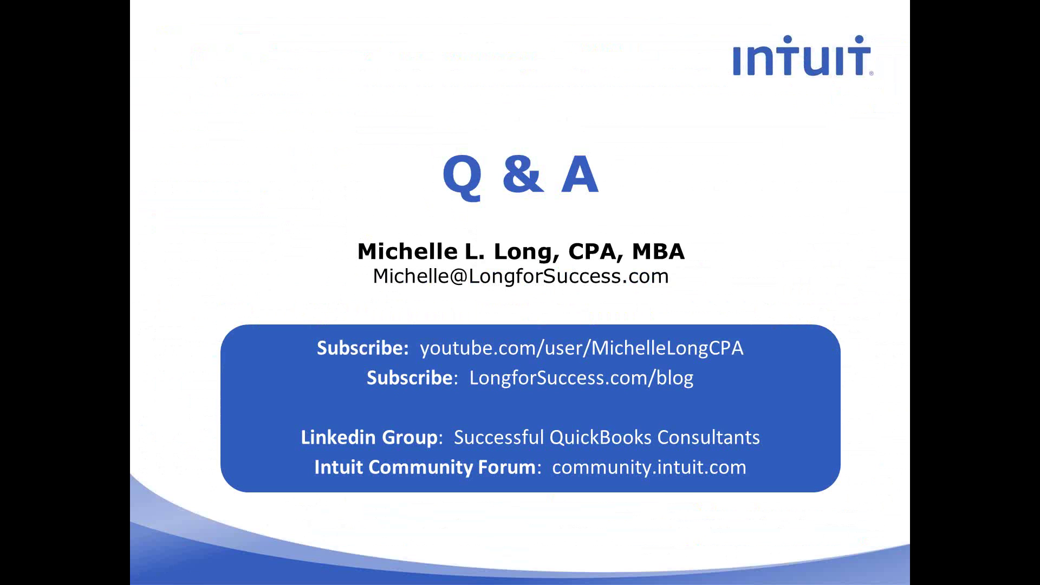
{"action": "key", "text": "Right"}
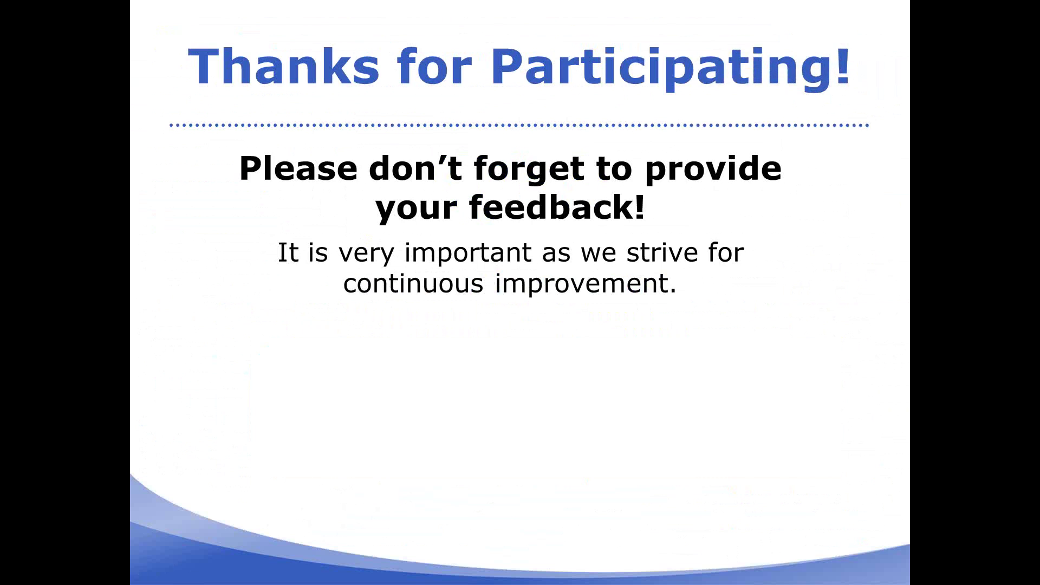
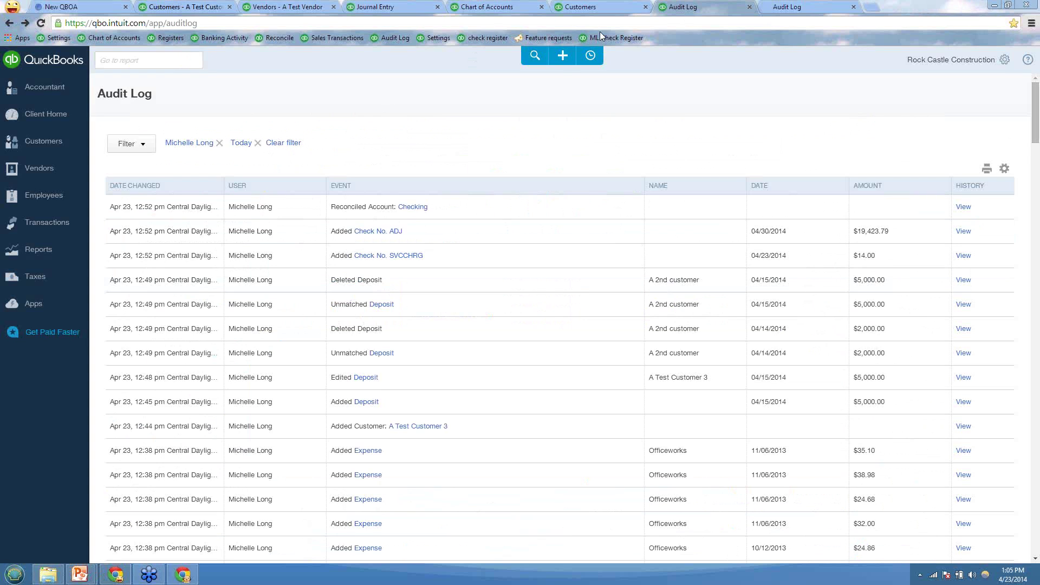
View the save options of a new blank invoice in QuickBooks Online and close the invoice without saving.
{"action": "left_click", "coordinate": [566, 58]}
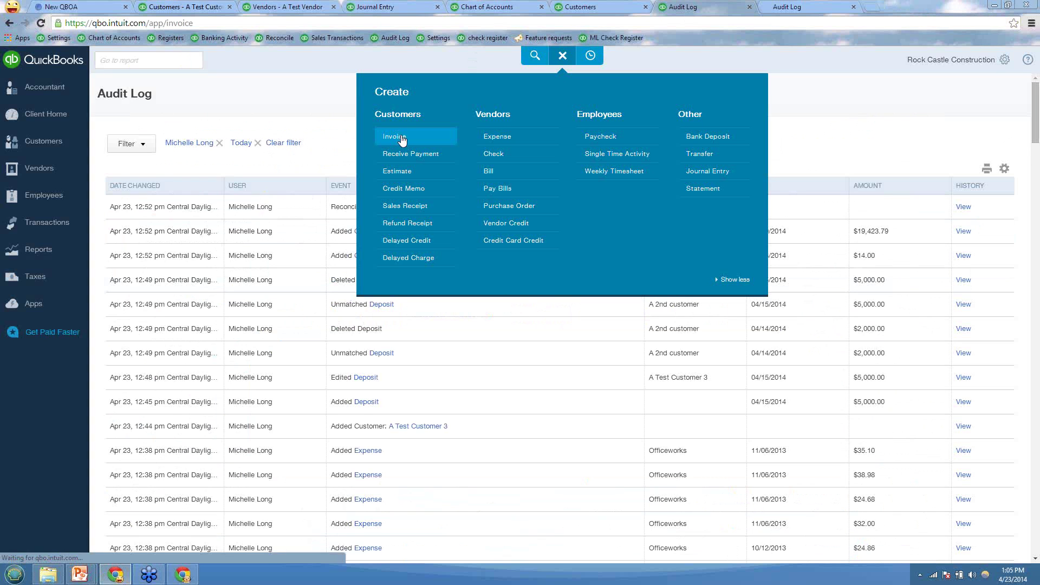
{"action": "left_click", "coordinate": [398, 137]}
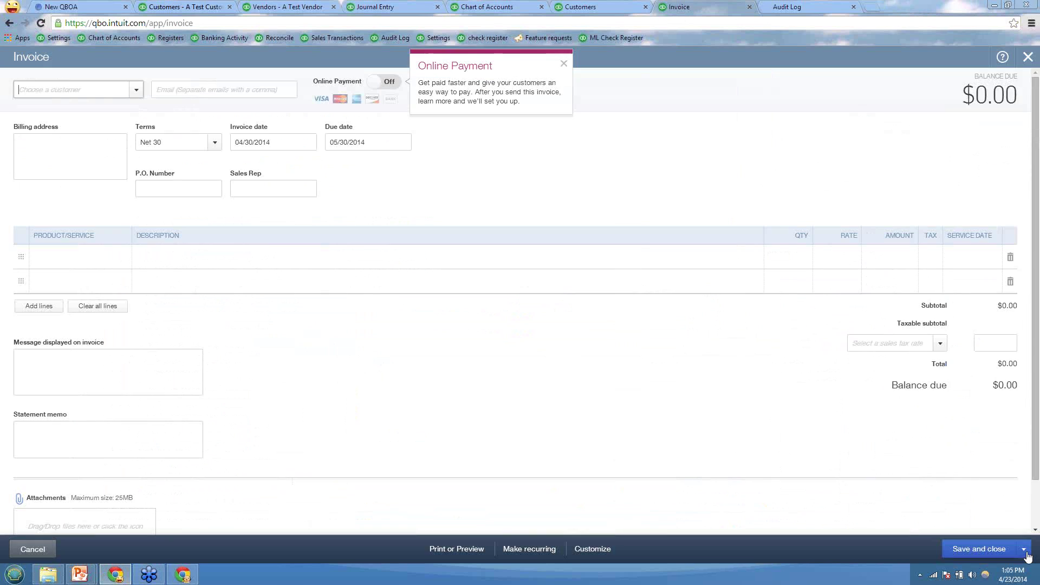
{"action": "mouse_move", "coordinate": [1008, 554]}
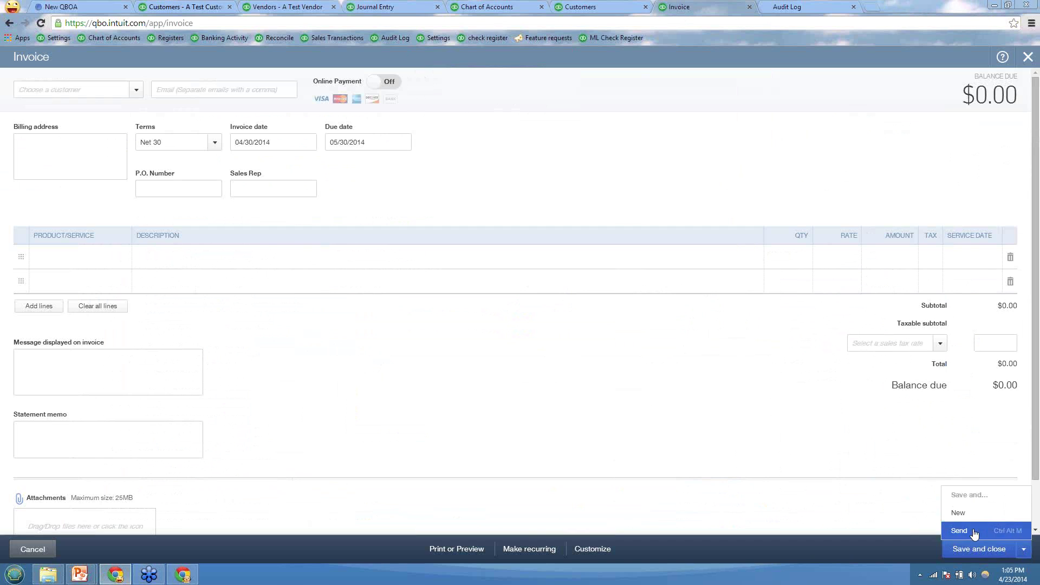
{"action": "left_click", "coordinate": [1023, 552]}
{"action": "left_click", "coordinate": [1024, 553]}
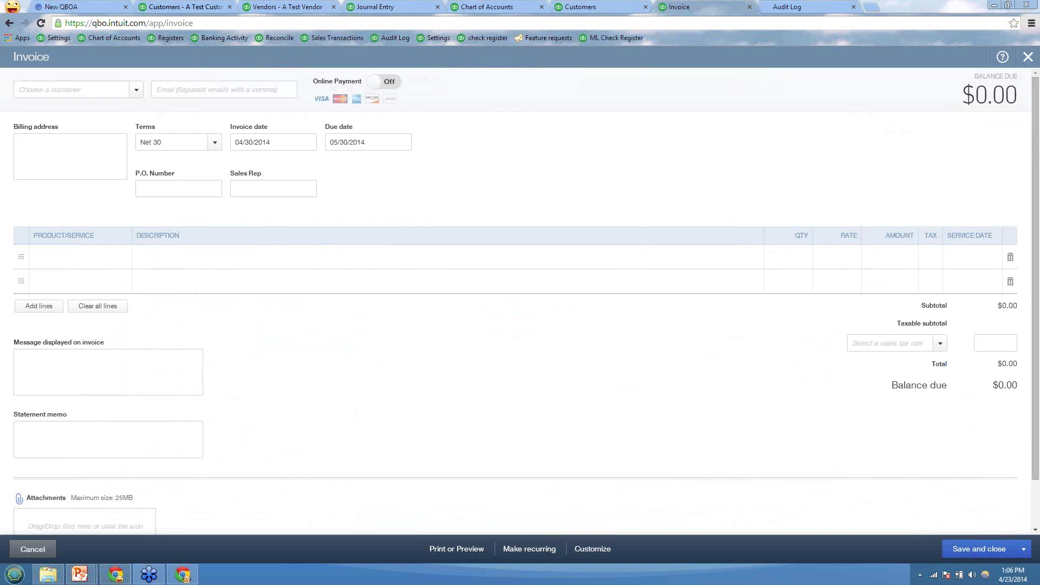
{"action": "left_click", "coordinate": [1026, 57]}
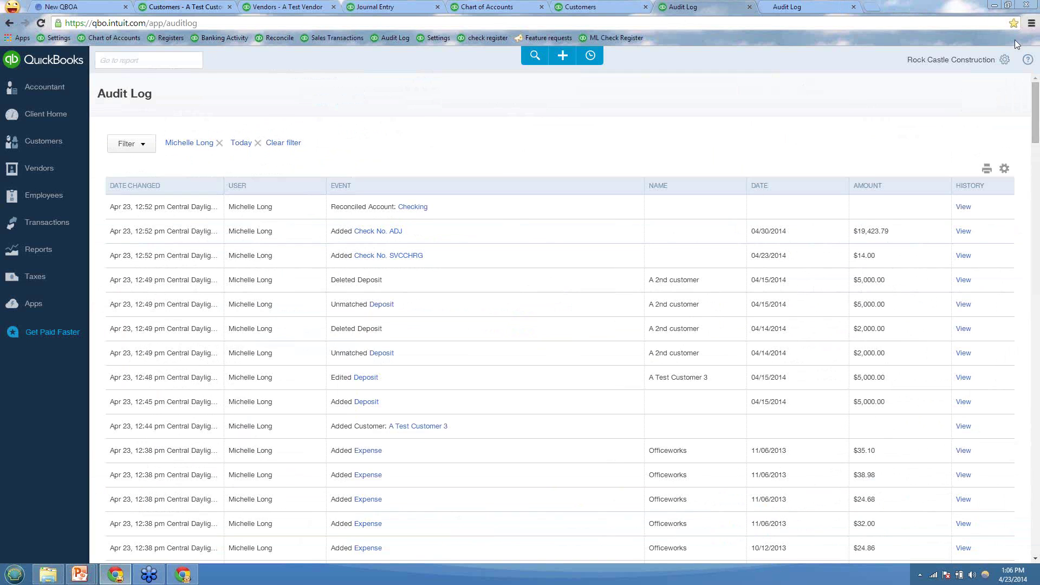
Switch to the QuickBooks Online Accountant client list and view its Help and support resources.
{"action": "left_click", "coordinate": [1005, 60]}
{"action": "left_click", "coordinate": [488, 135]}
{"action": "left_click", "coordinate": [112, 7]}
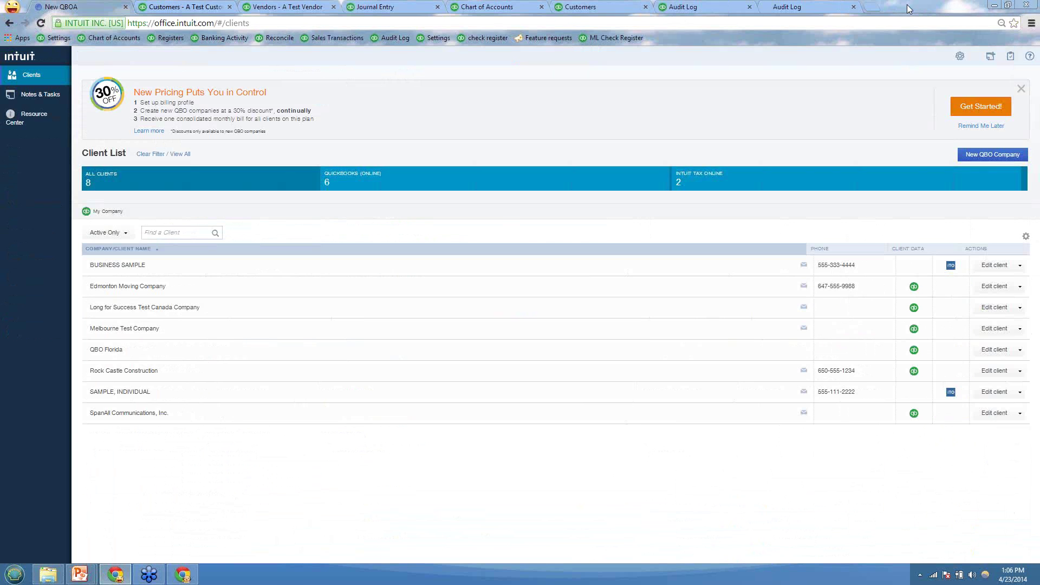
{"action": "left_click", "coordinate": [1032, 58]}
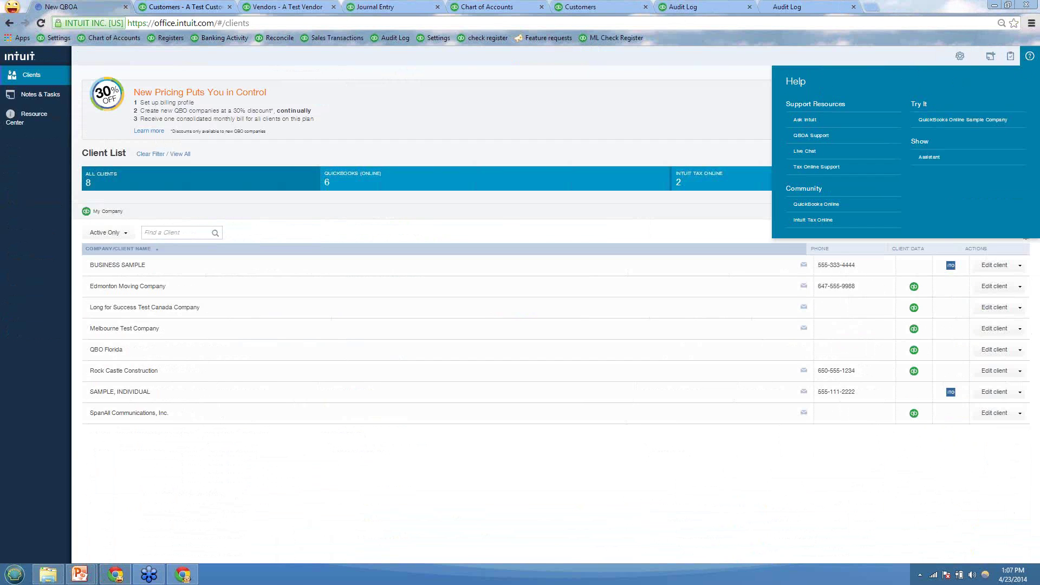
Open the recent Ecker Designs:Office Repairs invoice from the test customer's page, copy it and close the copy without saving.
{"action": "left_click", "coordinate": [180, 6]}
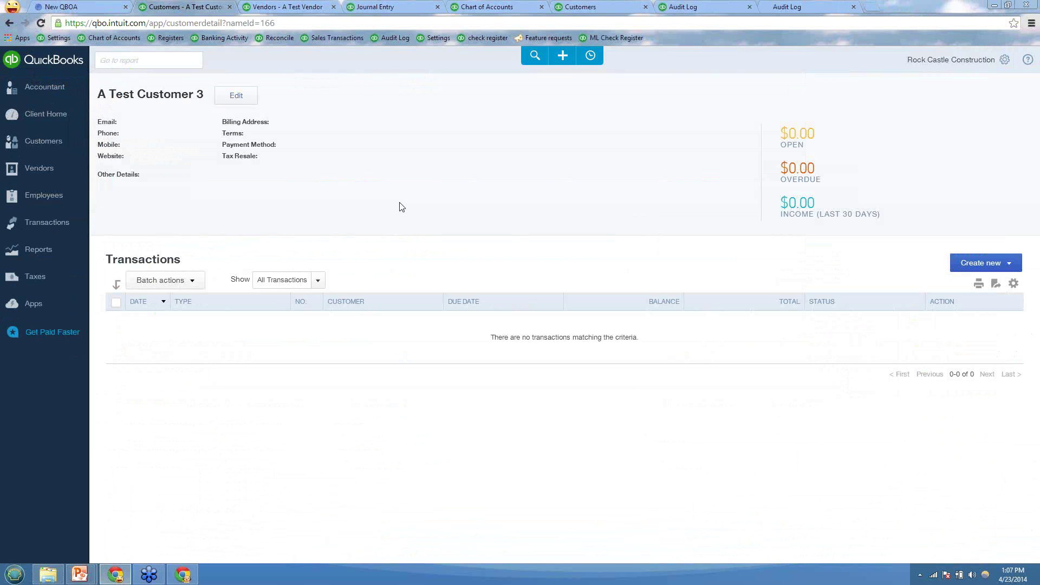
{"action": "left_click", "coordinate": [590, 57]}
{"action": "left_click", "coordinate": [576, 117]}
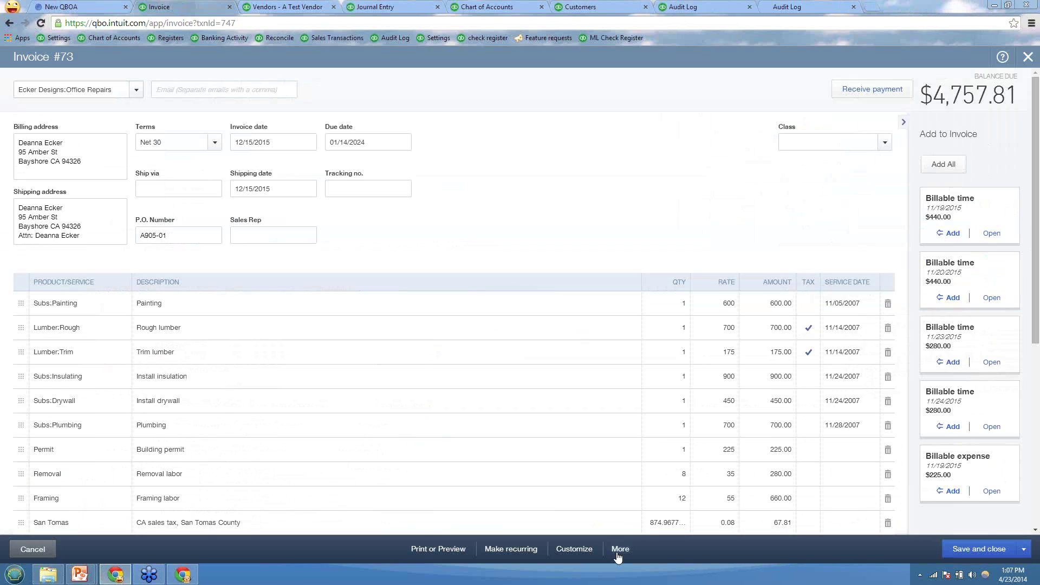
{"action": "left_click", "coordinate": [617, 551]}
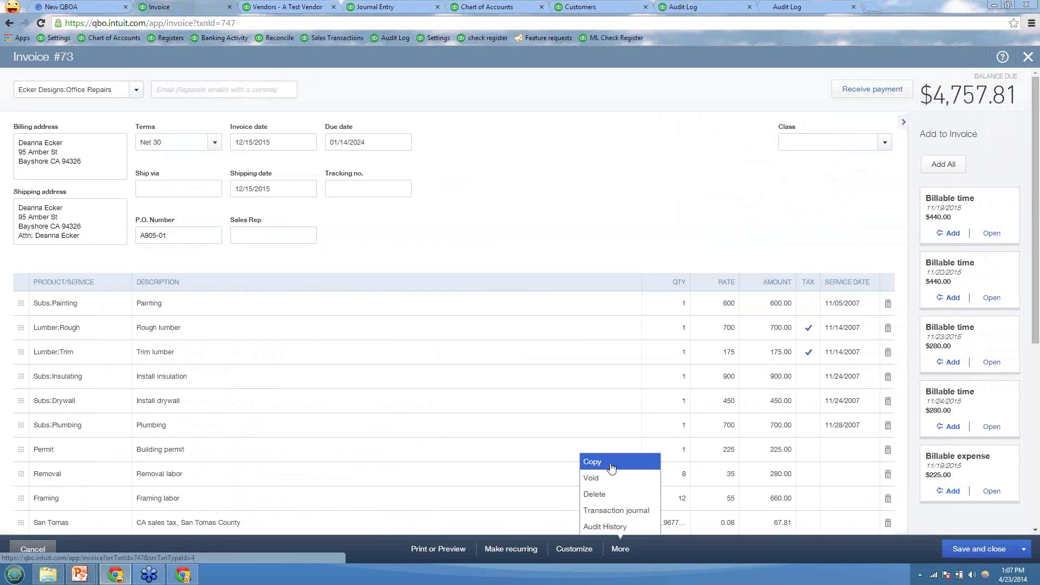
{"action": "left_click", "coordinate": [611, 468]}
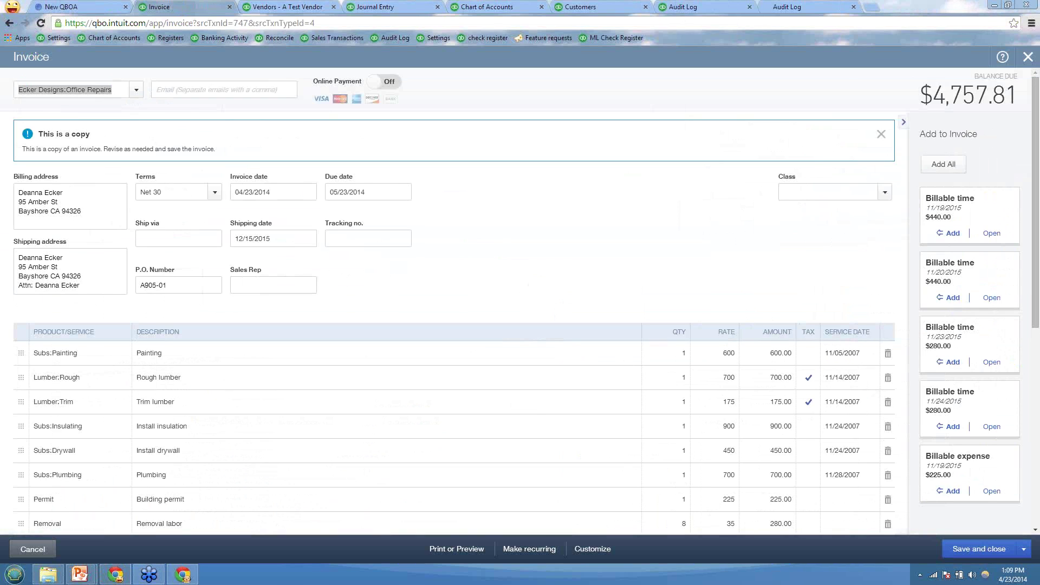
{"action": "left_click", "coordinate": [1026, 56]}
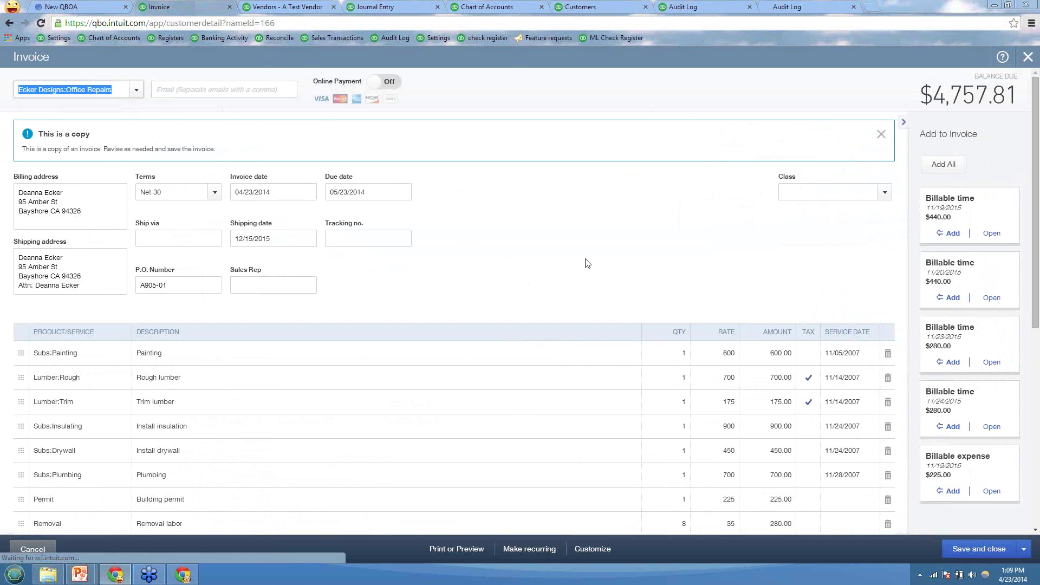